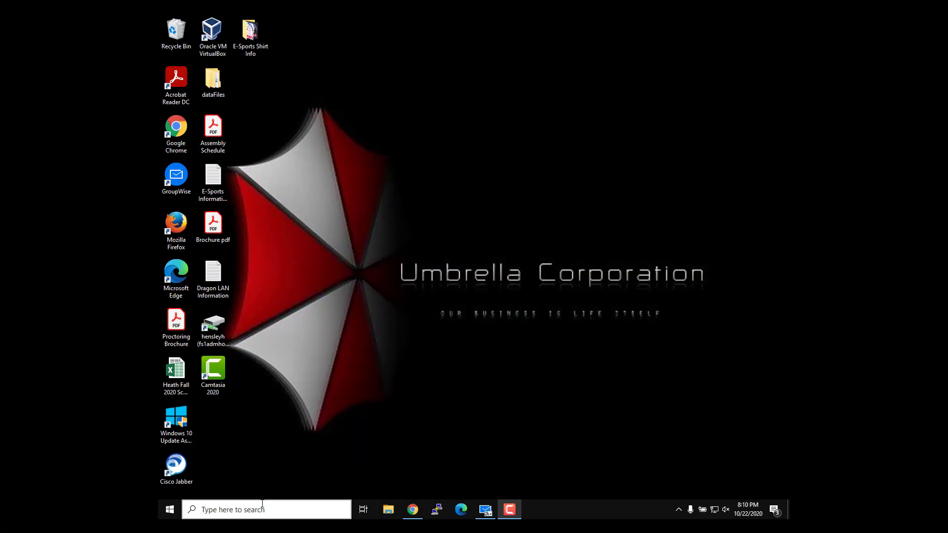
Launch Excel from the Windows search and create a blank workbook
click(261, 503)
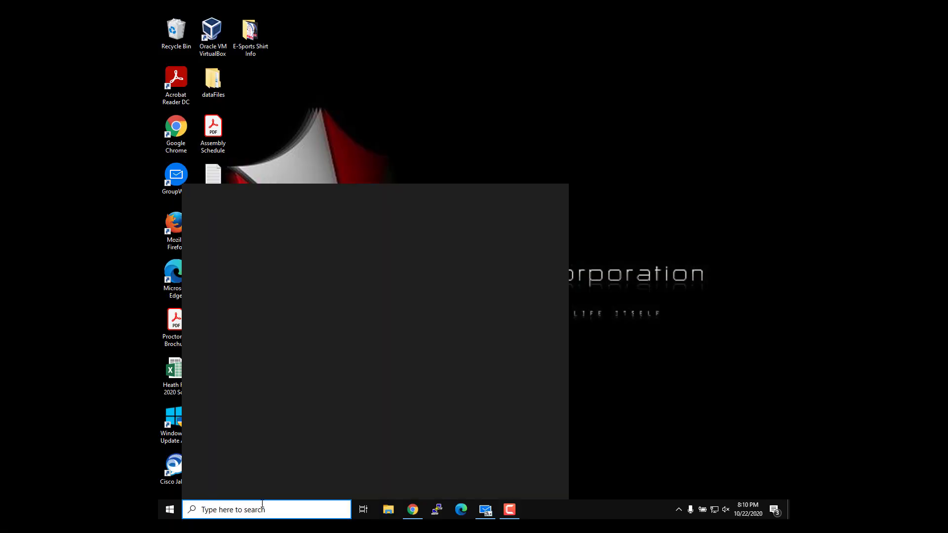
text(exc)
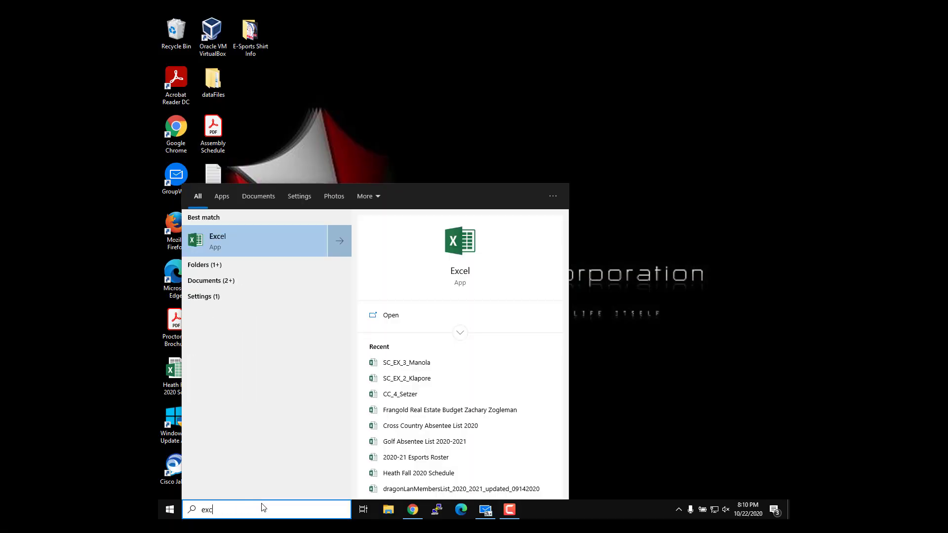
text(el)
key(Return)
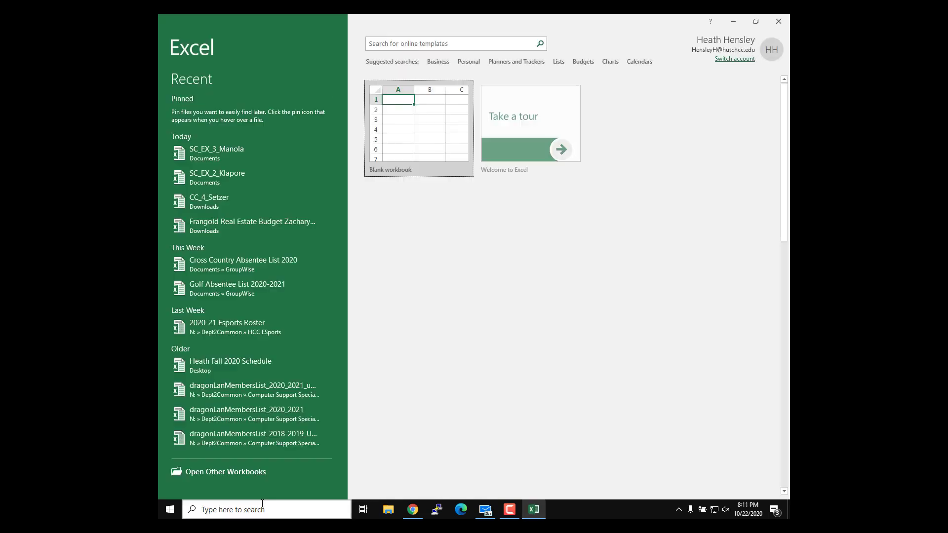
click(409, 157)
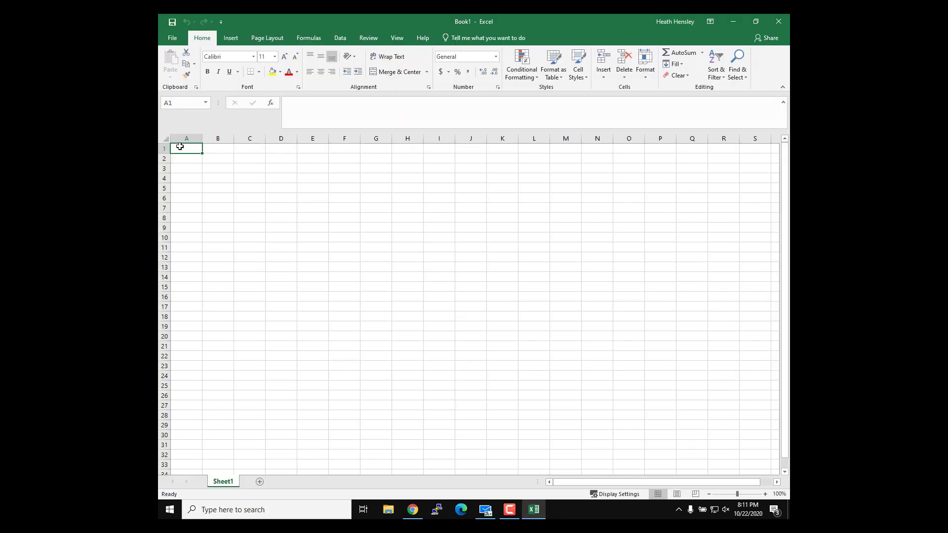
Enter 'Manola Department Stores, Inc.' in A1 and 'Six-Month Financial Projection' in A2
text(Ma)
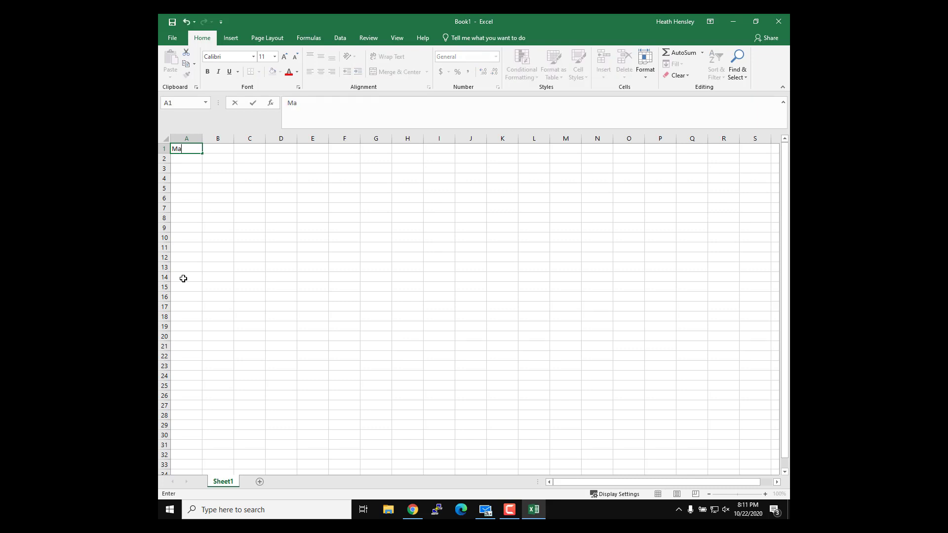
text(nola Depart)
text(ment So)
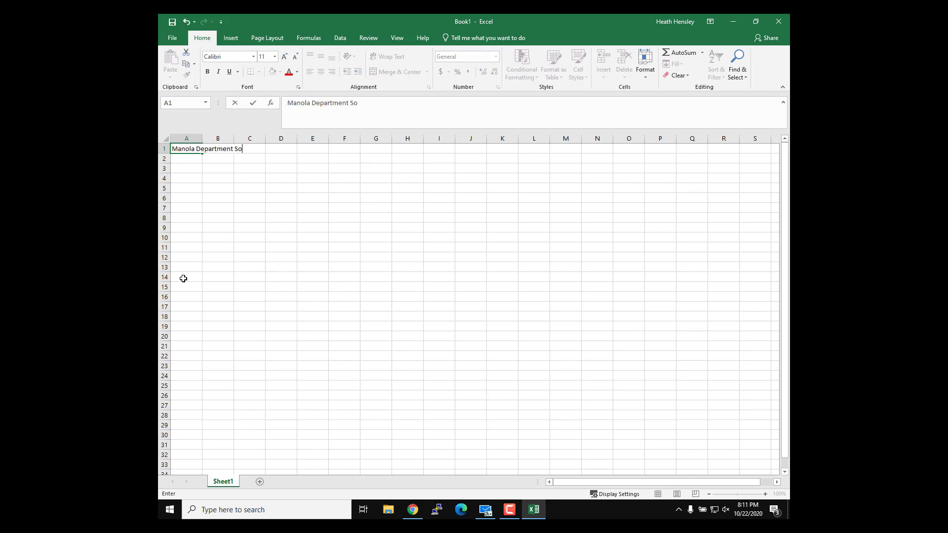
text(trnc.)
key(Return)
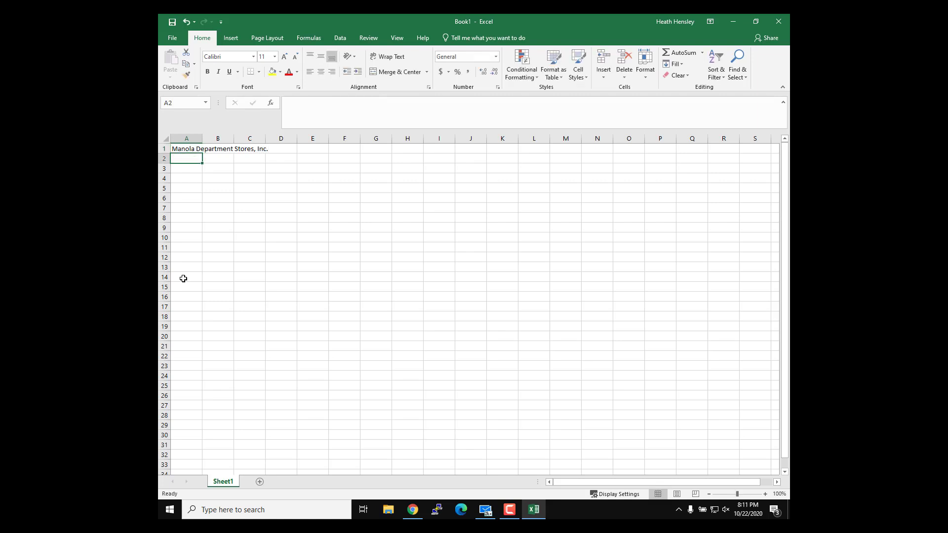
text(Six-Month F)
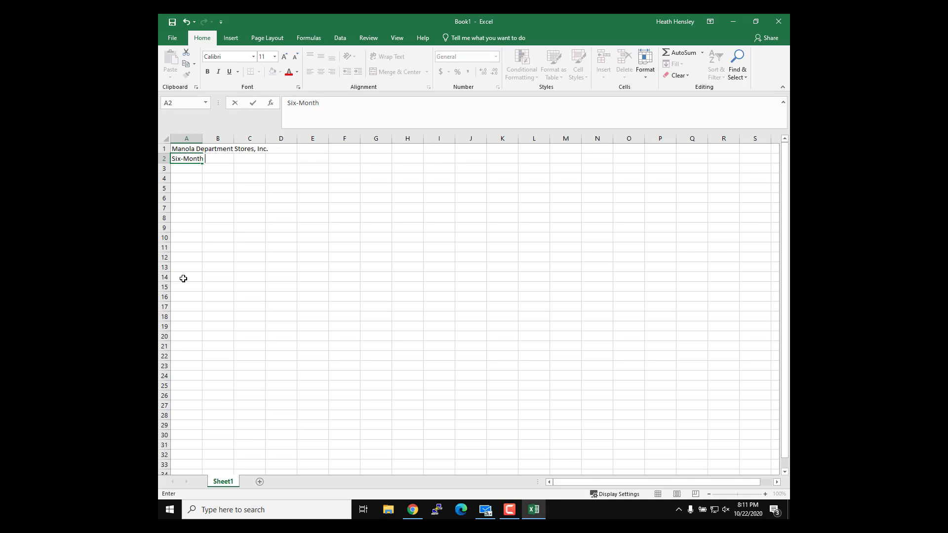
text(inancial P)
text(rojection)
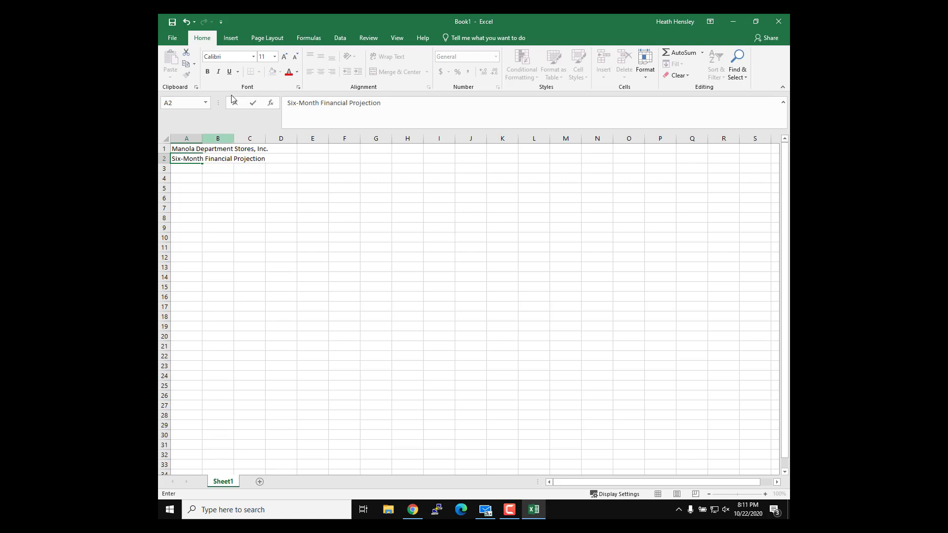
click(252, 104)
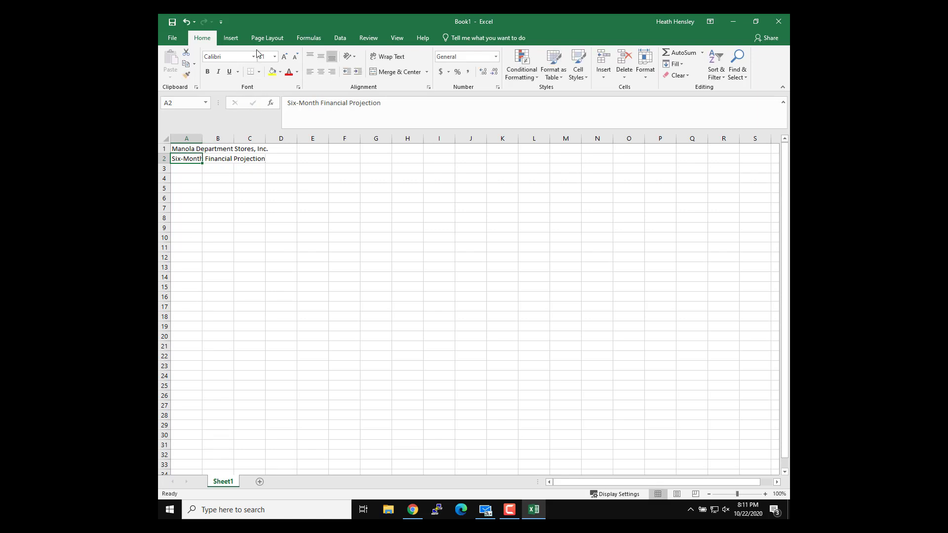
click(266, 38)
Apply the Slice theme to the workbook and enter 'January' in B3
click(170, 62)
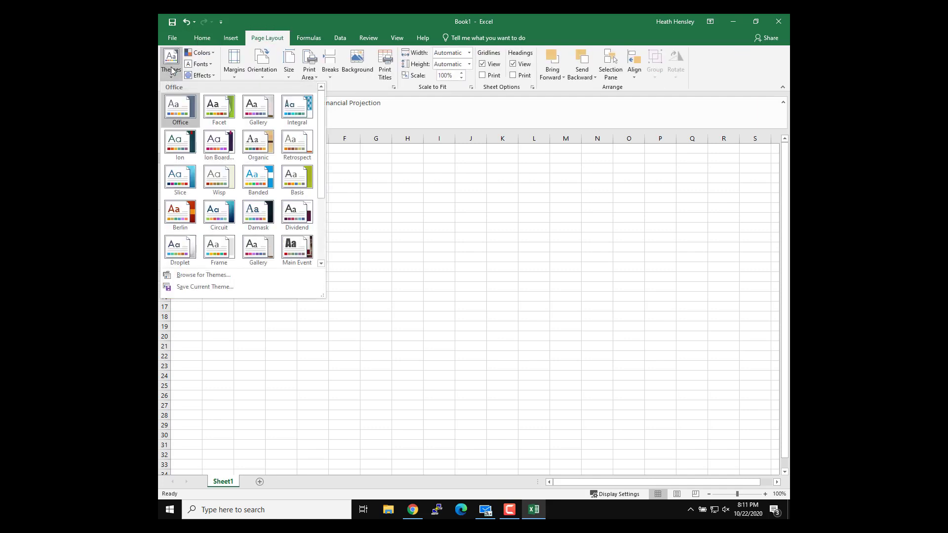
click(179, 179)
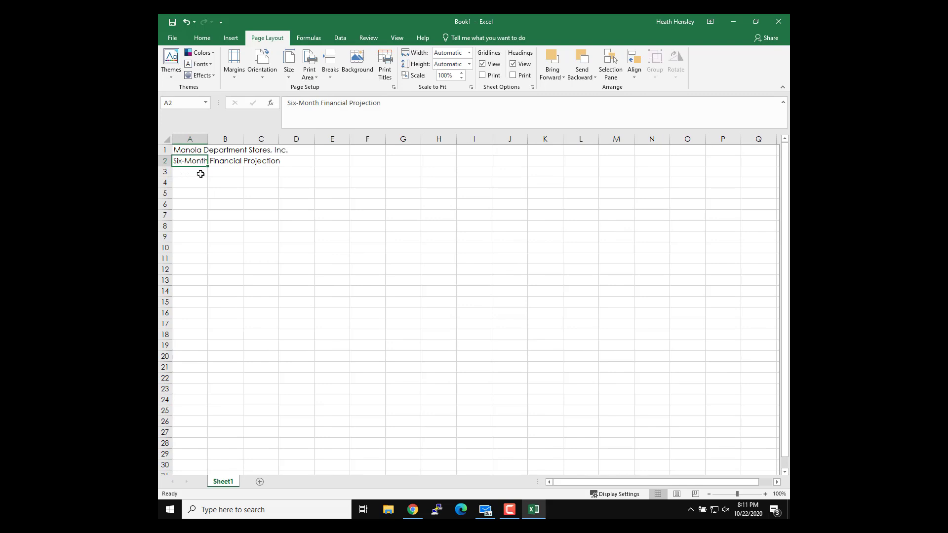
click(219, 173)
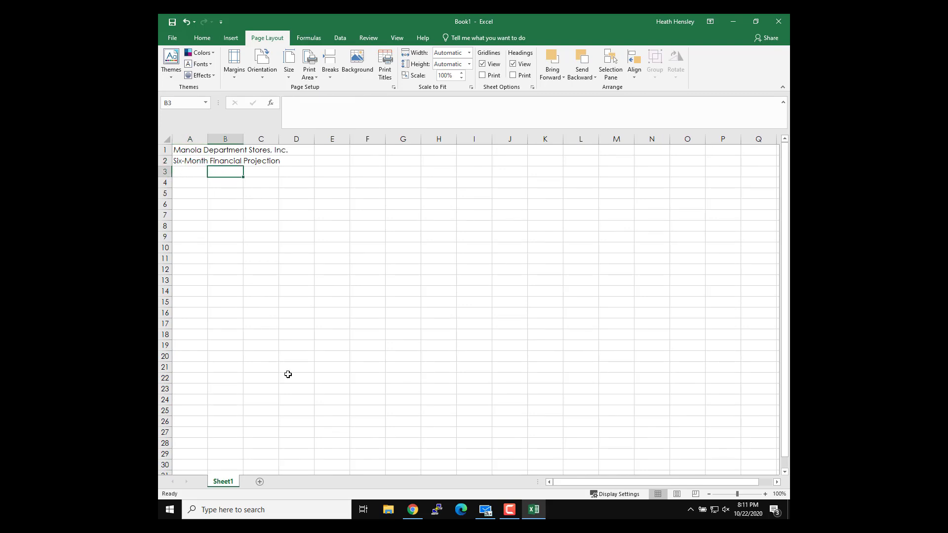
text(January)
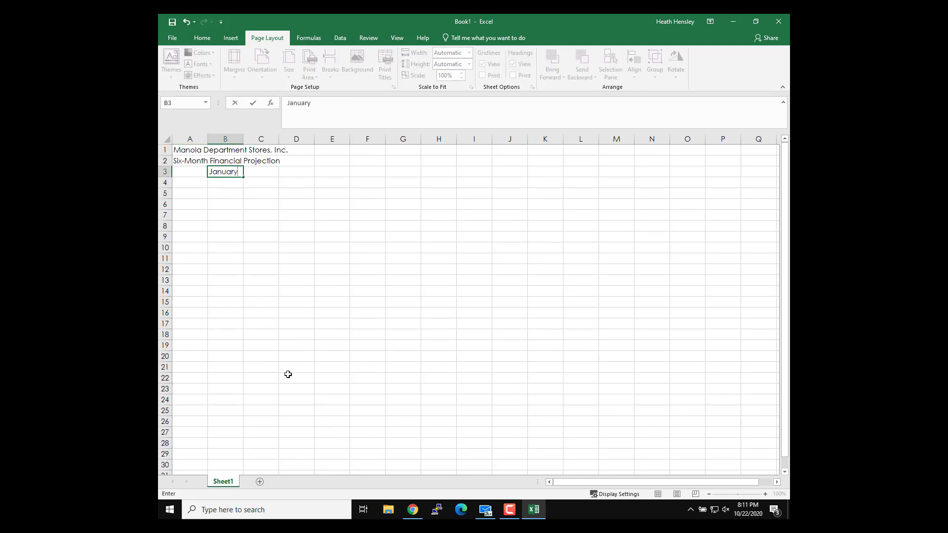
click(253, 102)
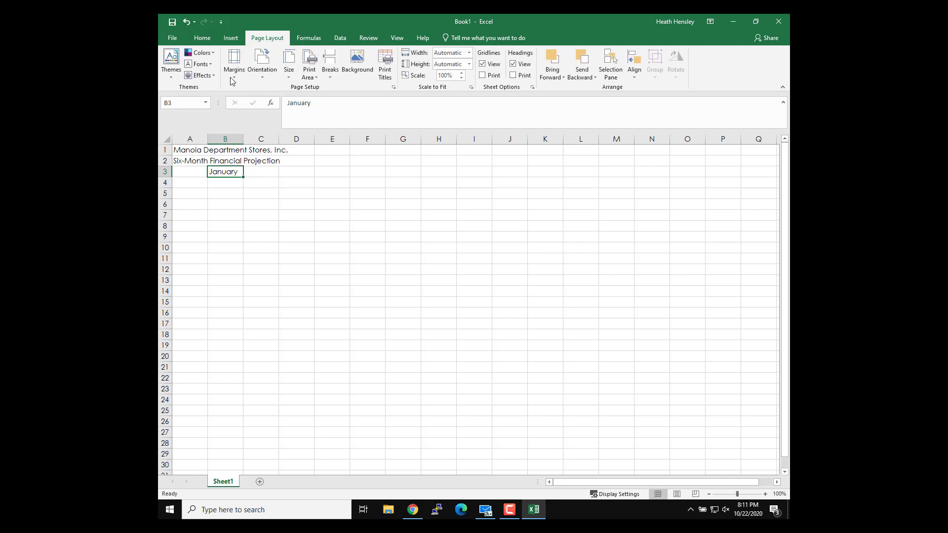
click(202, 38)
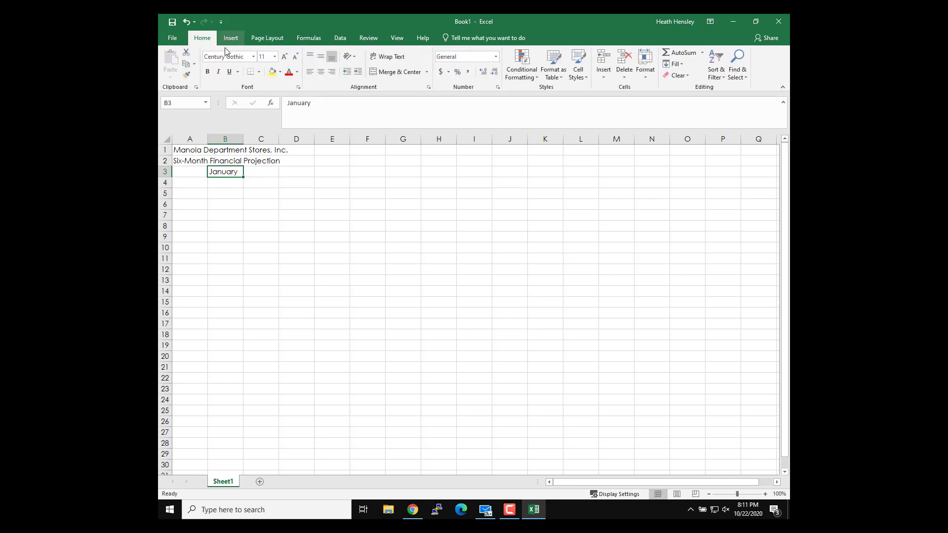
Rotate January to 75° and fill the month series across to June in G3
click(428, 87)
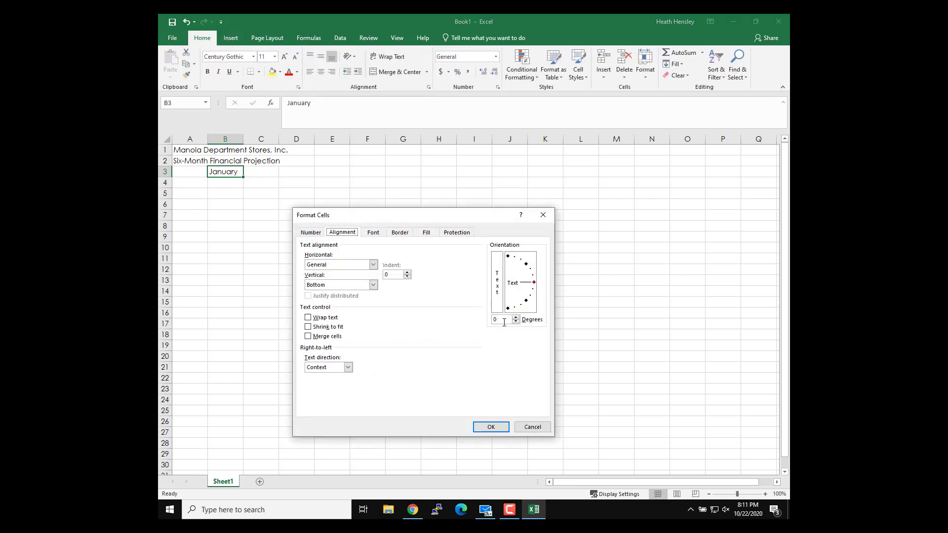
text(75)
click(498, 430)
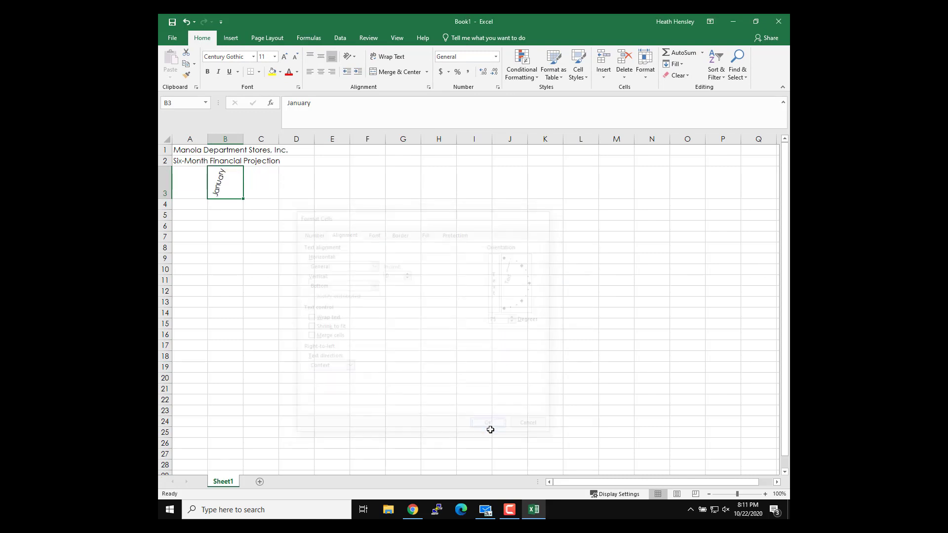
drag(243, 197, 413, 206)
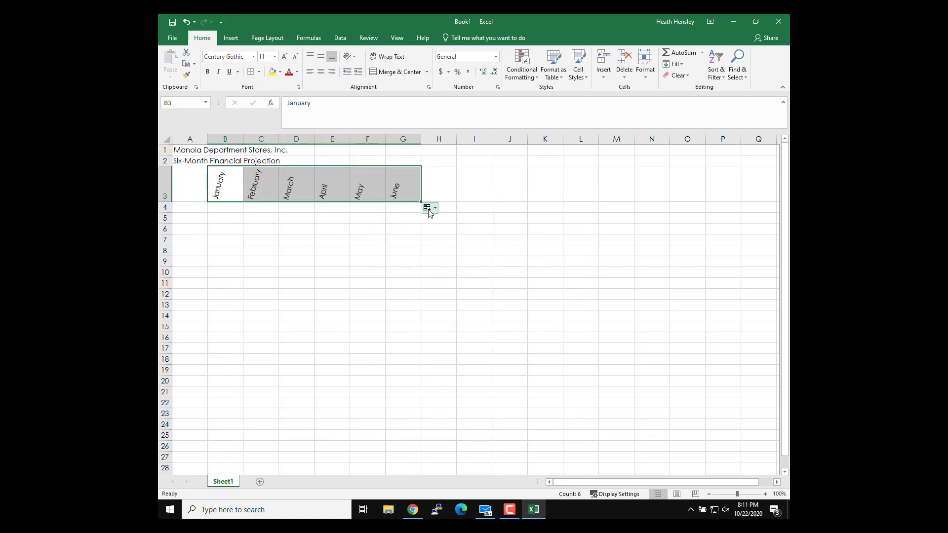
click(430, 208)
click(431, 232)
Add the headings 'Total' in H3 and 'Chart' in I3
click(445, 188)
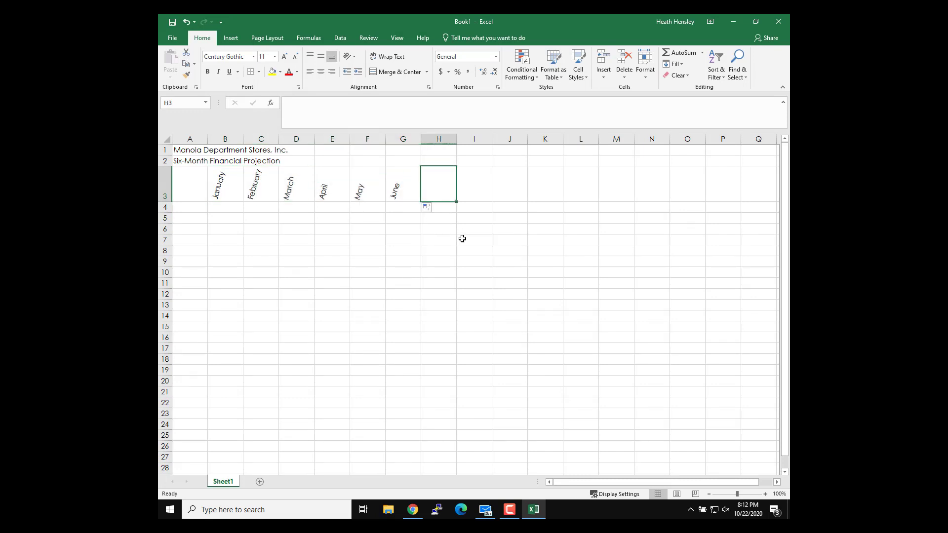
text(Total)
key(Tab)
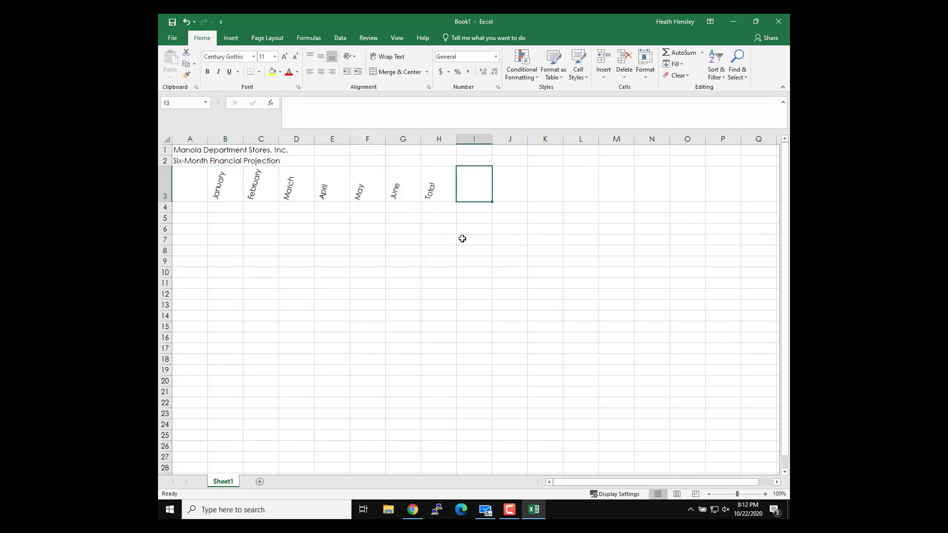
text(Chart)
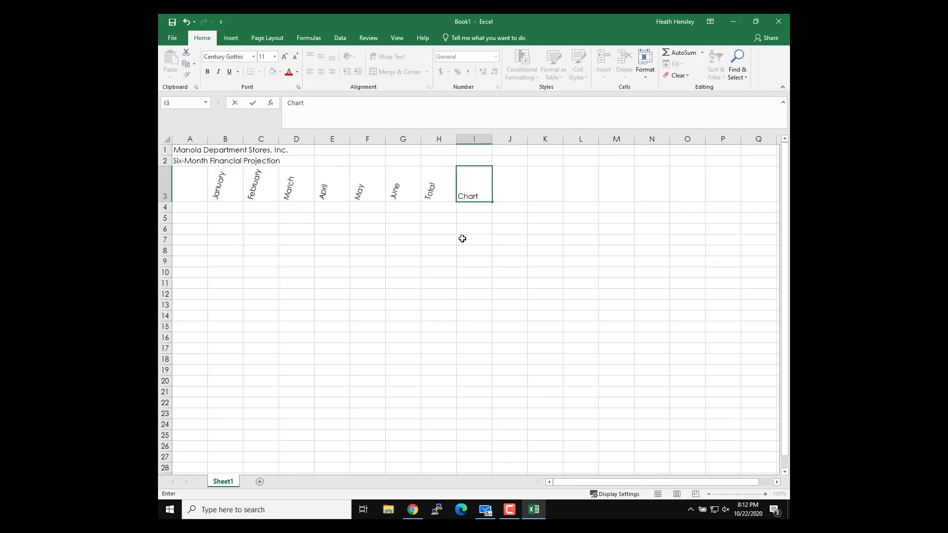
click(254, 104)
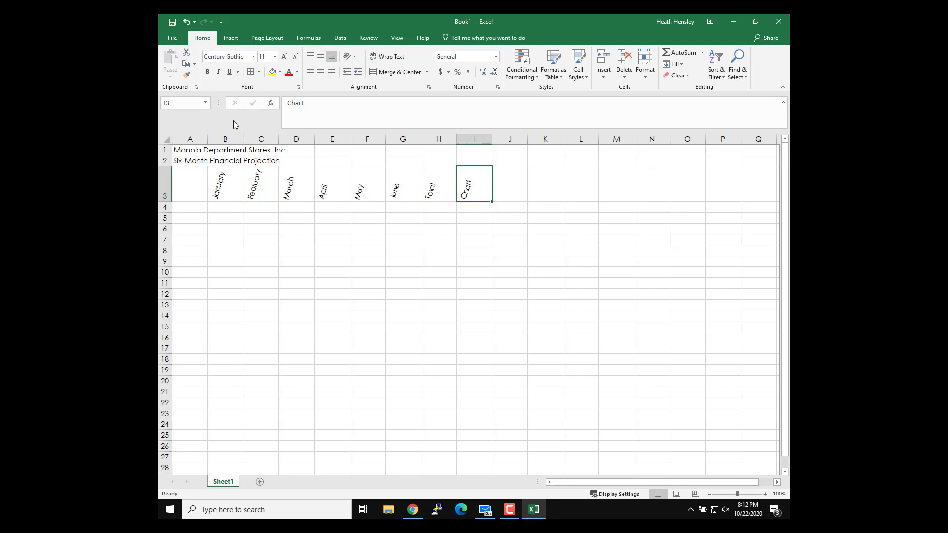
Widen column A for the titles, months B–G evenly, and Total column H to 18.00
click(192, 133)
drag(207, 140, 326, 143)
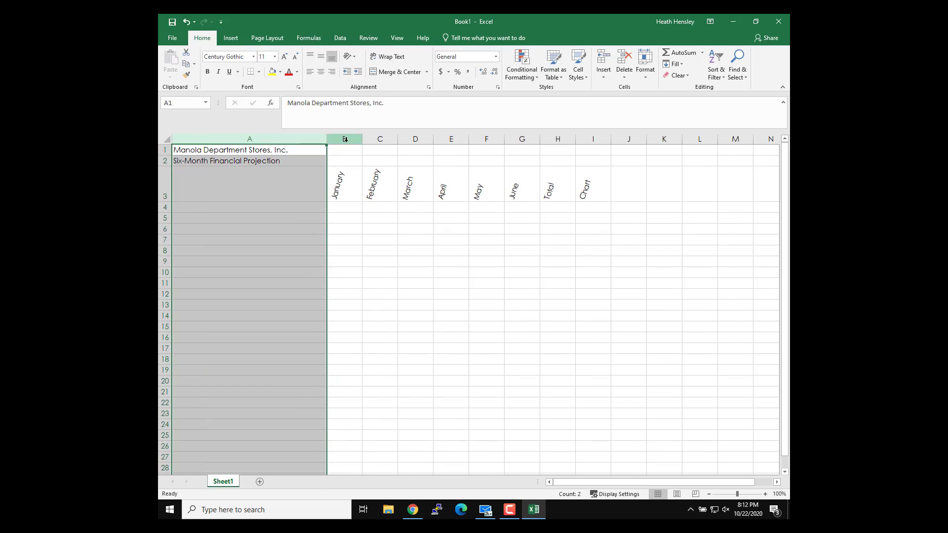
drag(346, 140, 513, 144)
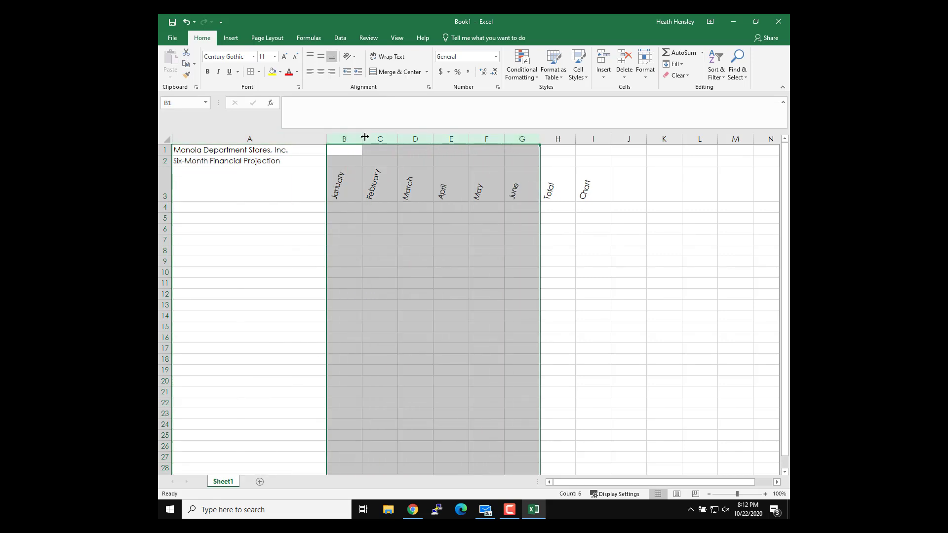
drag(362, 139, 364, 138)
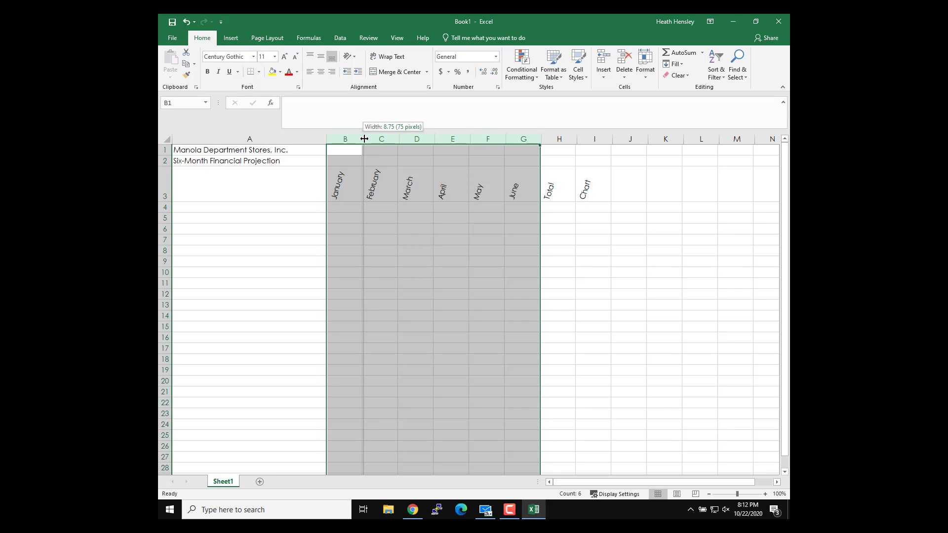
drag(364, 139, 390, 138)
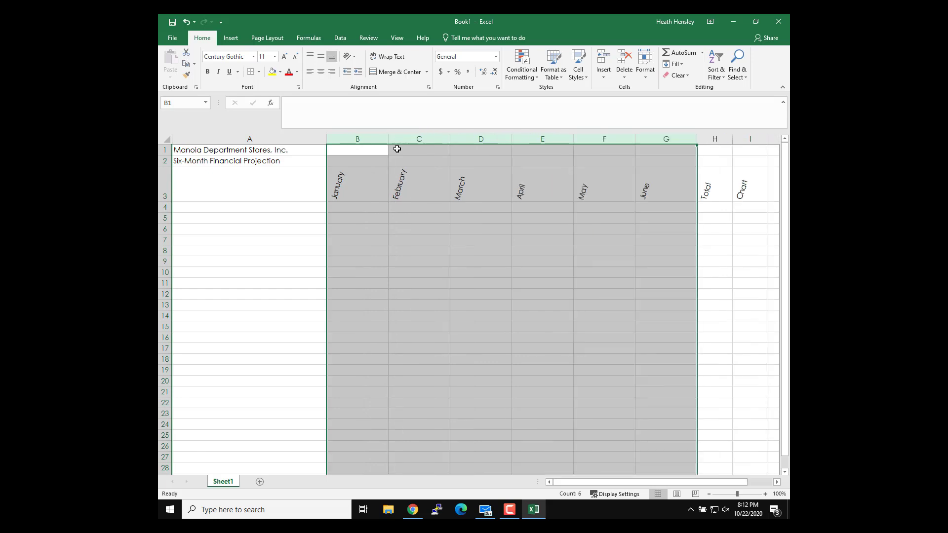
click(715, 140)
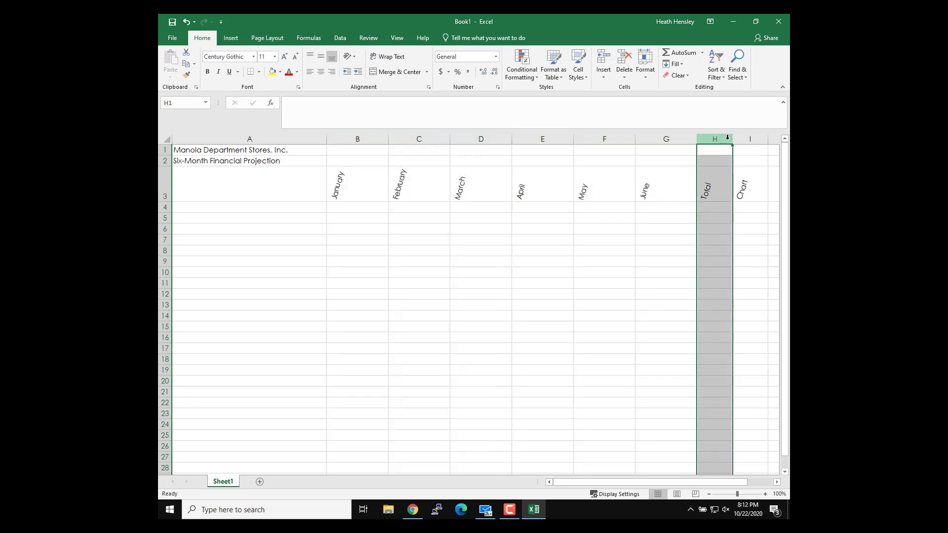
drag(734, 139, 771, 140)
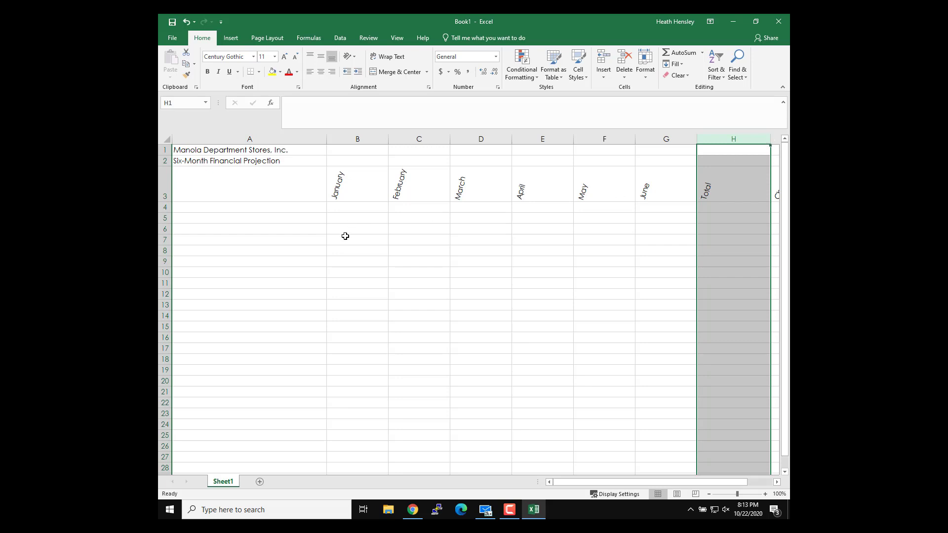
Enter labels Revenue, Cost of Goods Sold, Gross Margin, Expenses and Bonus down column A
click(185, 207)
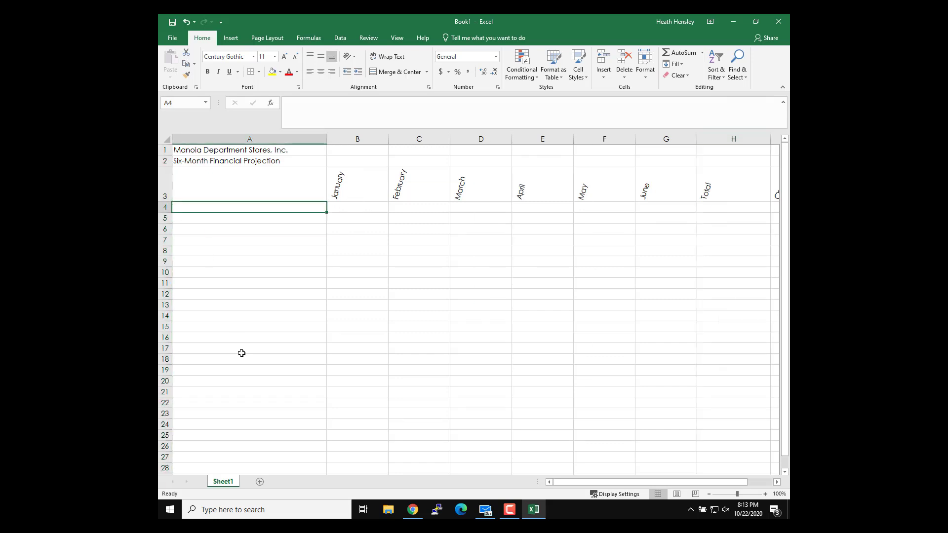
text(Revenue)
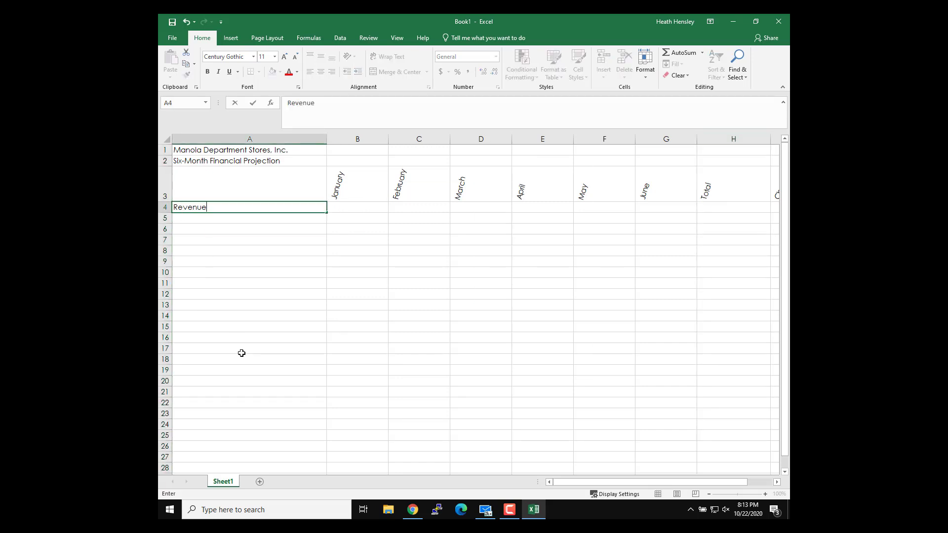
key(Down)
text(Cost )
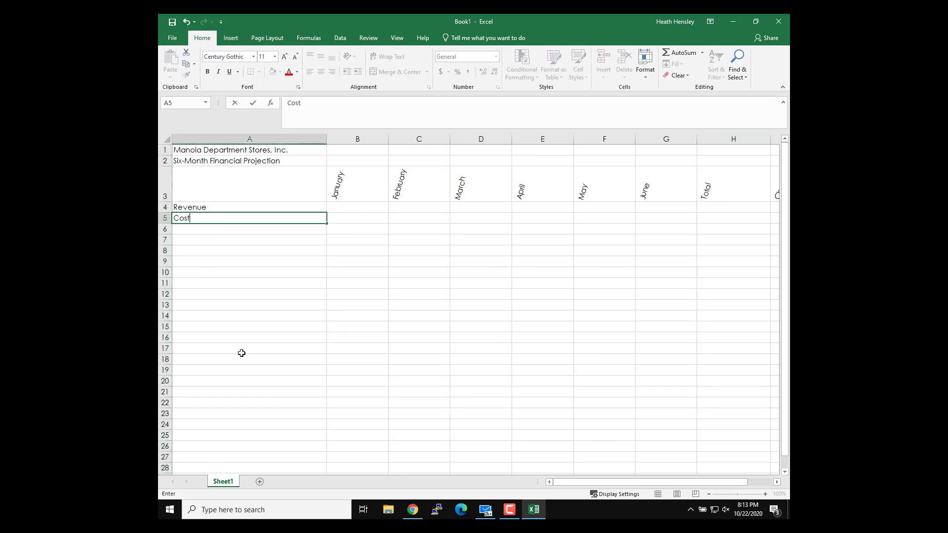
text(of )
text(Goods Sold)
key(Return)
text(G)
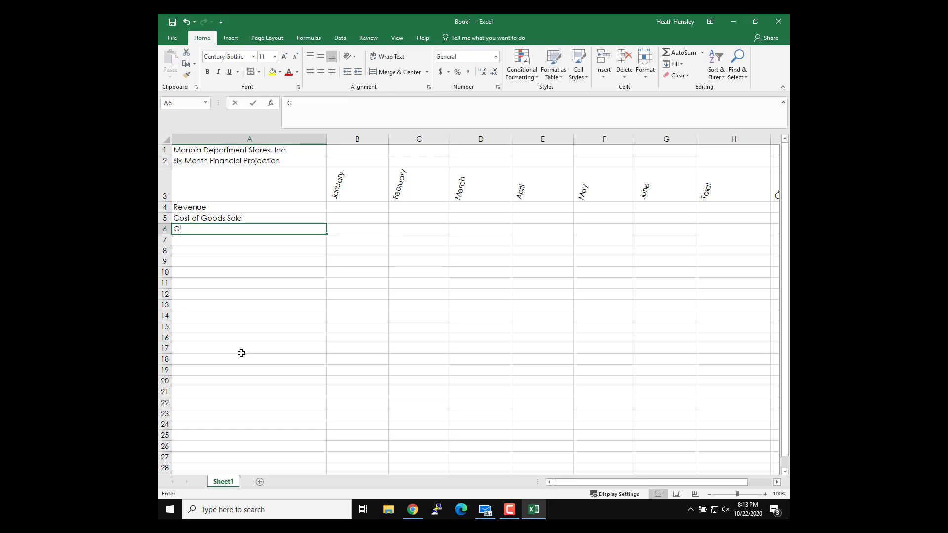
text(ross Margin)
key(Return)
key(Return)
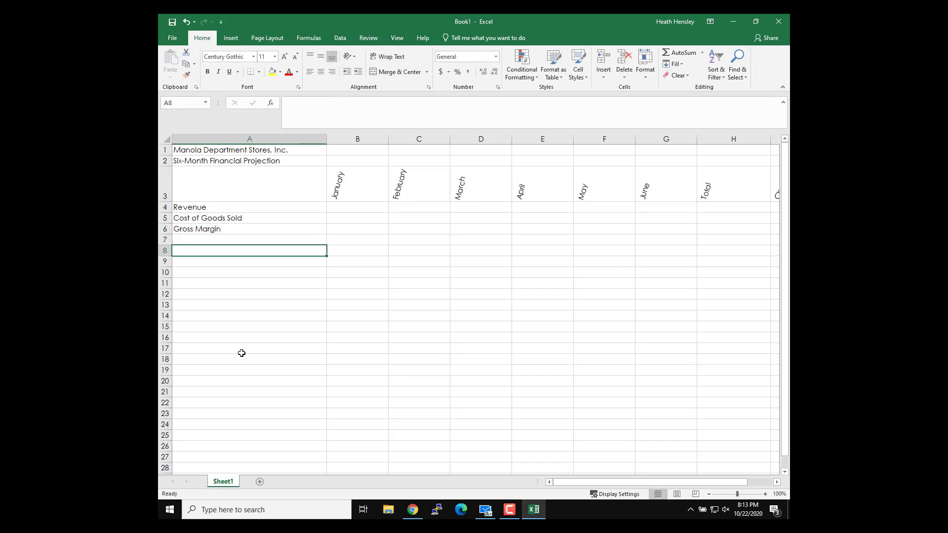
text(Expen)
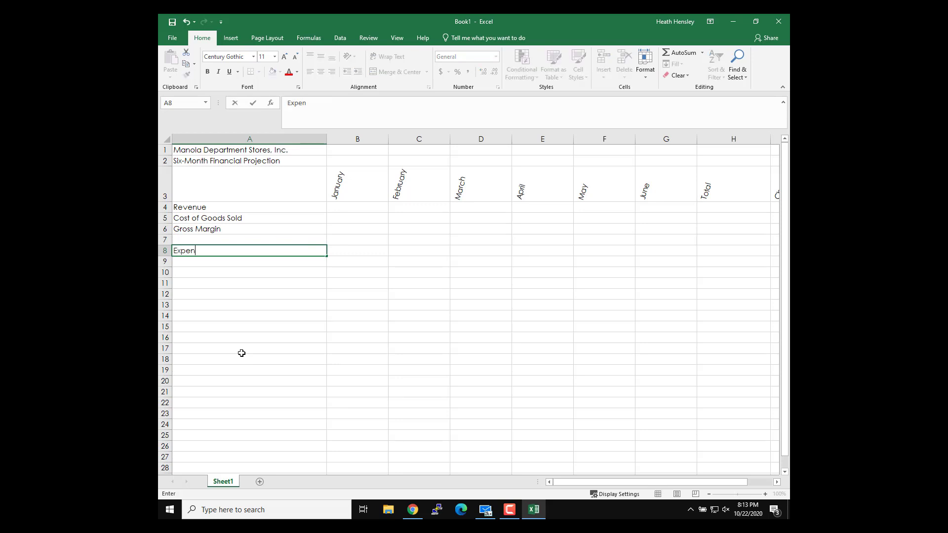
text(ses)
key(Return)
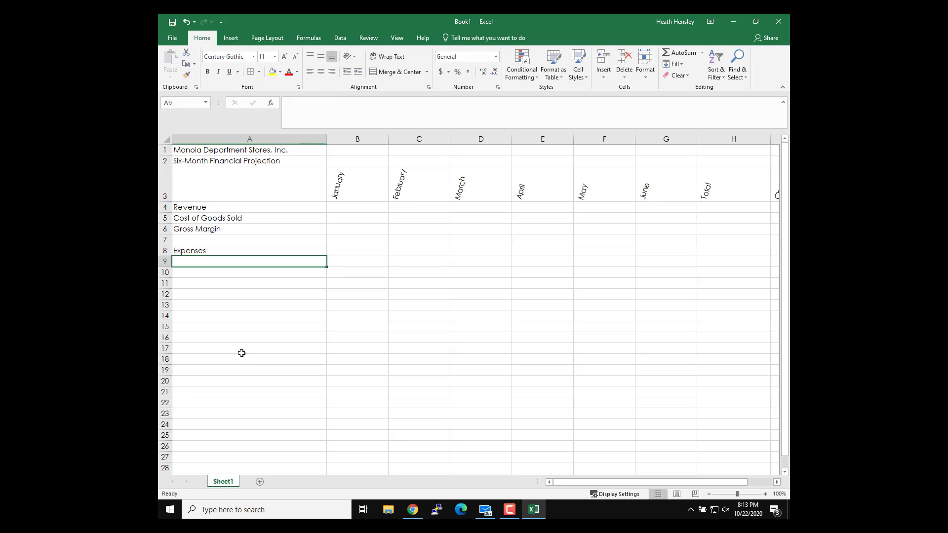
text(Bonus)
key(Return)
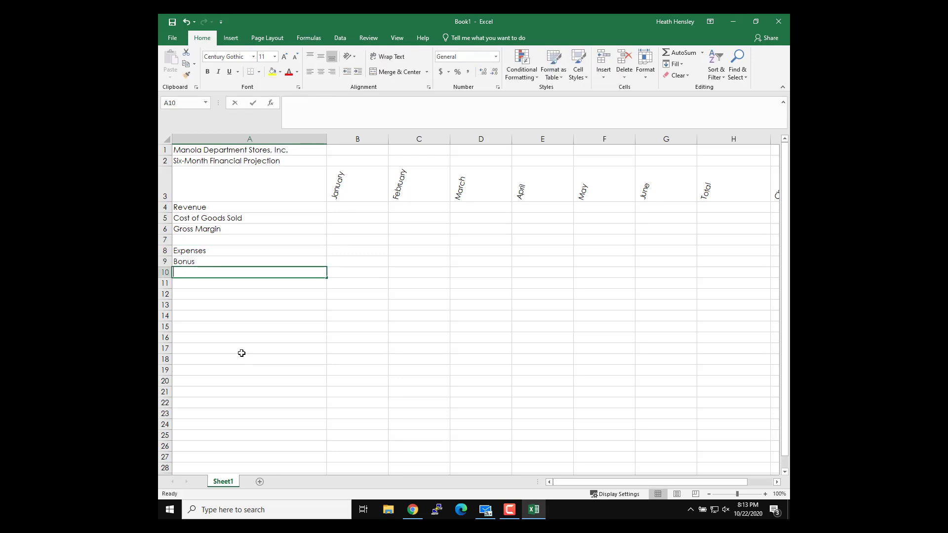
Continue with Salary, Site Rental, Marketing, Miscellaneous, Total Expenses and Operating Income in A16
text(Salary)
key(Return)
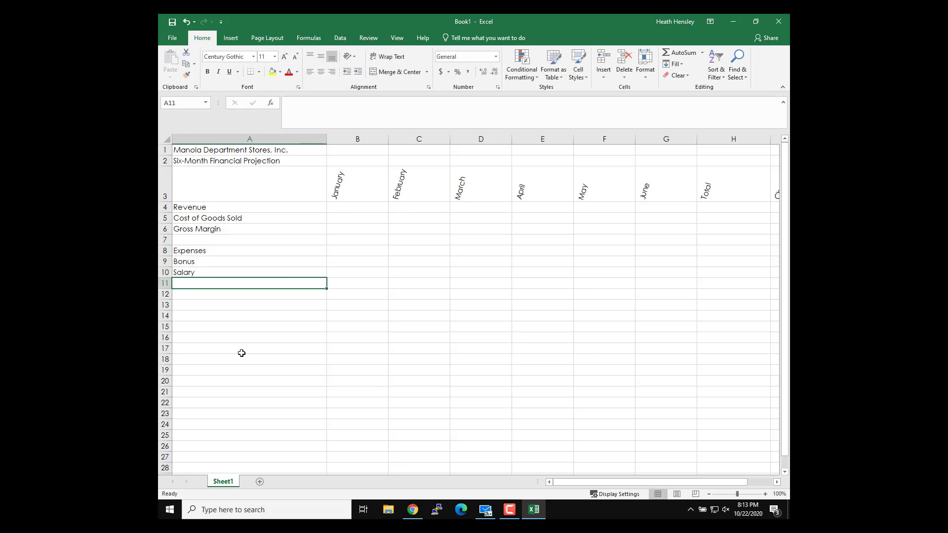
text(Site R)
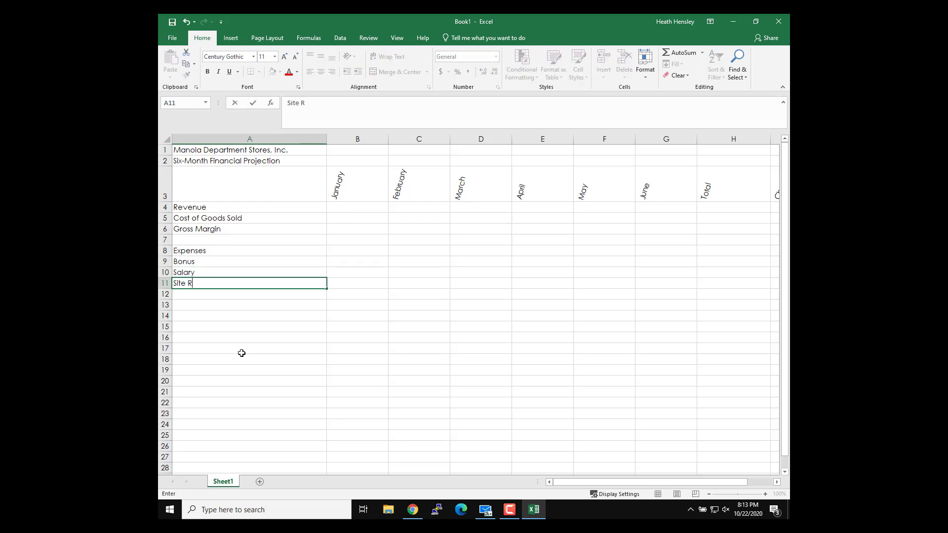
text(ental)
key(Return)
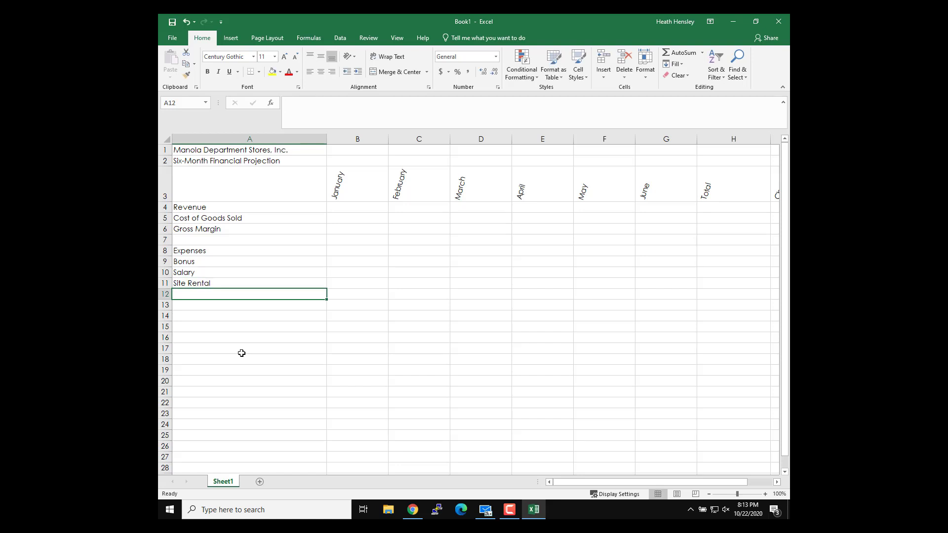
text(Marketing)
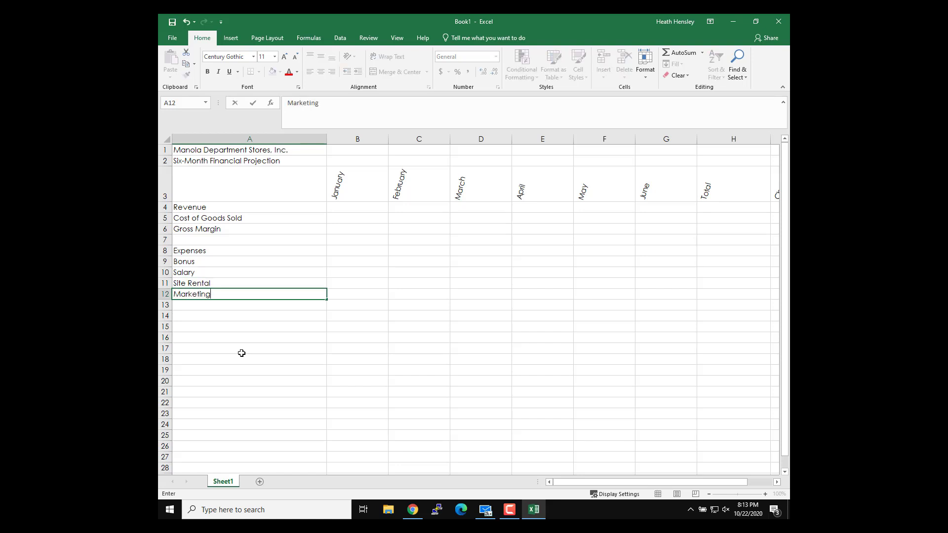
key(Return)
text(Mi)
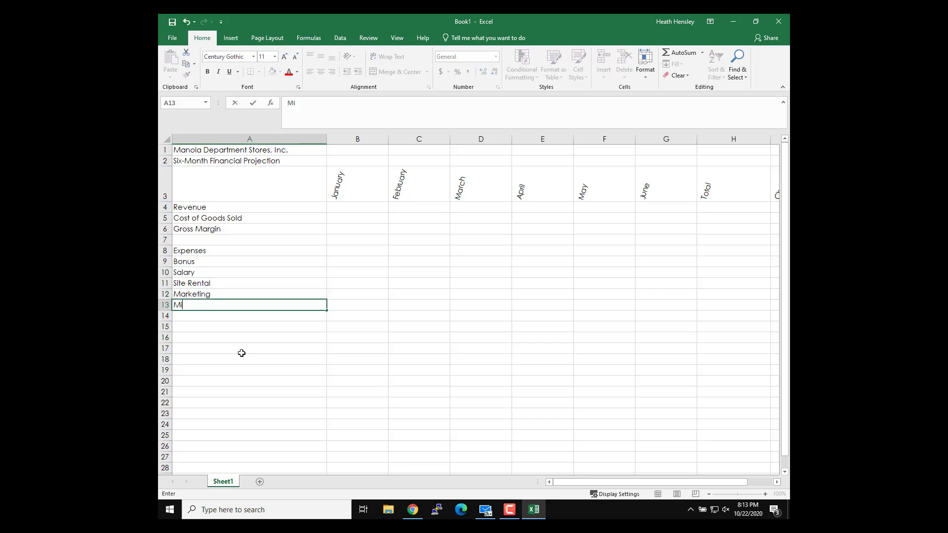
text(scellane)
text(ous)
key(Return)
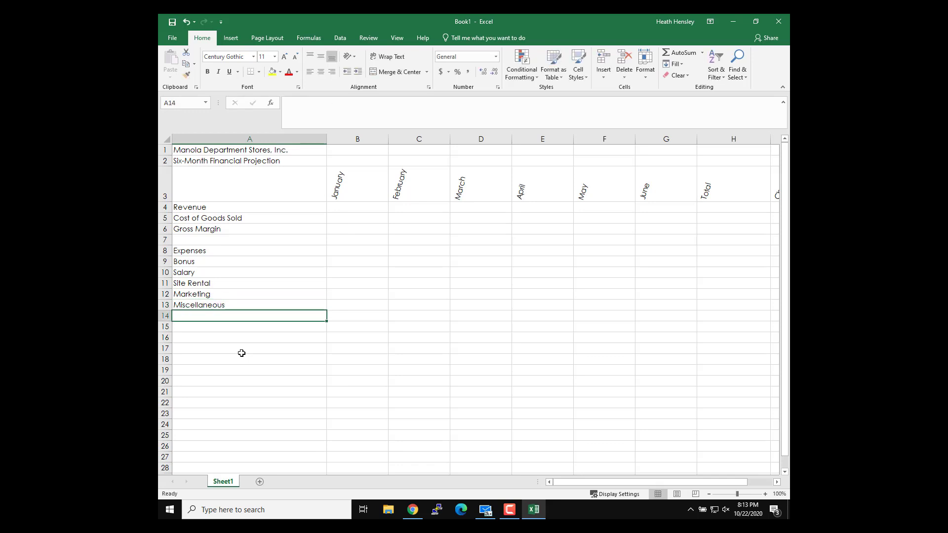
text(Total Exp)
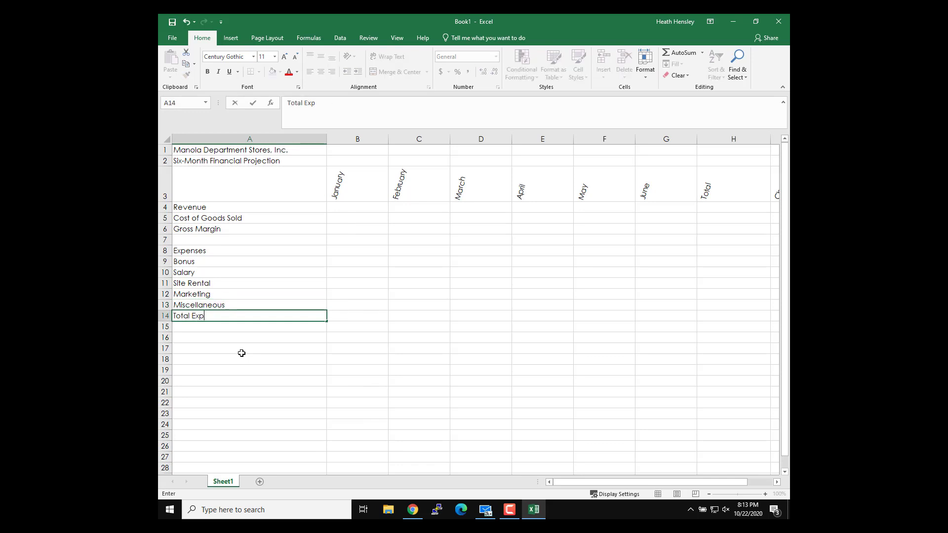
text(enses)
key(Return)
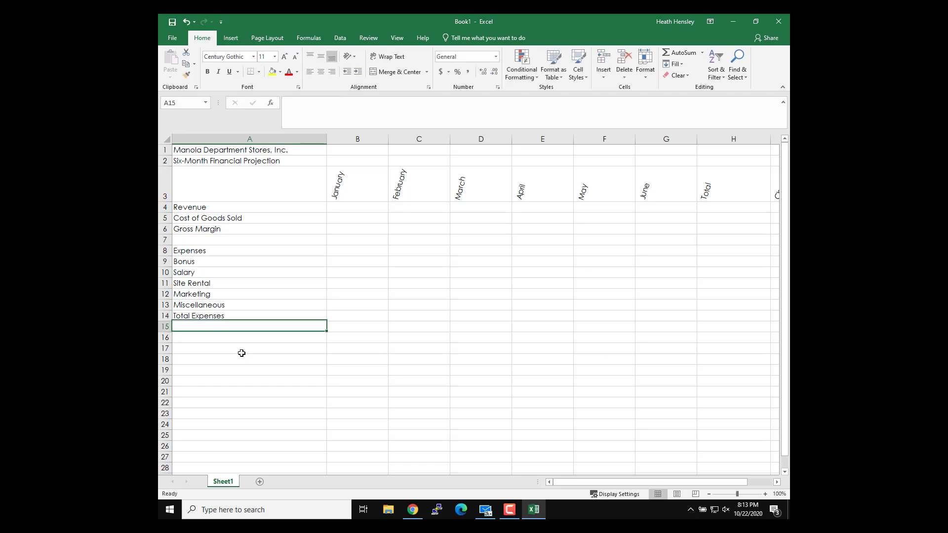
key(Return)
text(Operating)
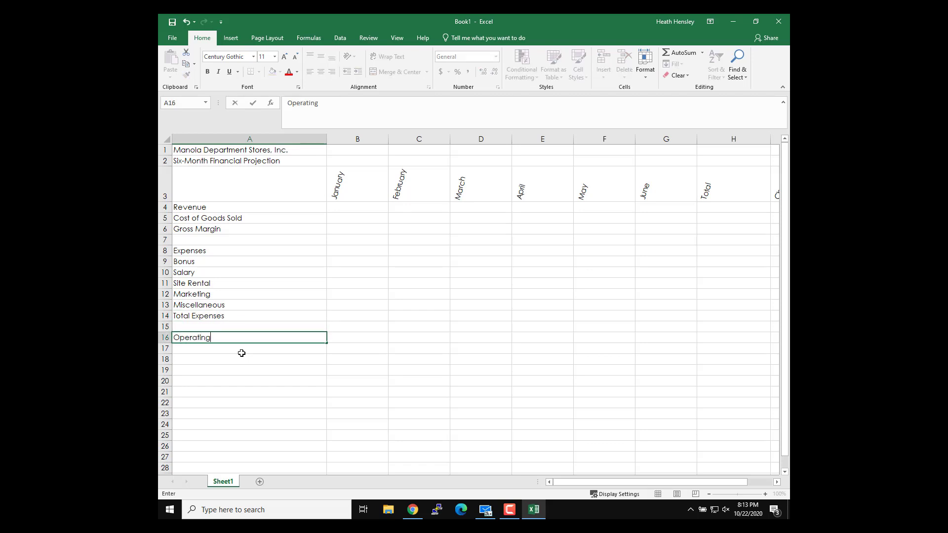
text( in)
text(Inc)
text(ome)
click(253, 103)
Indent Cost of Goods Sold and the five expense labels Bonus through Miscellaneous
click(227, 218)
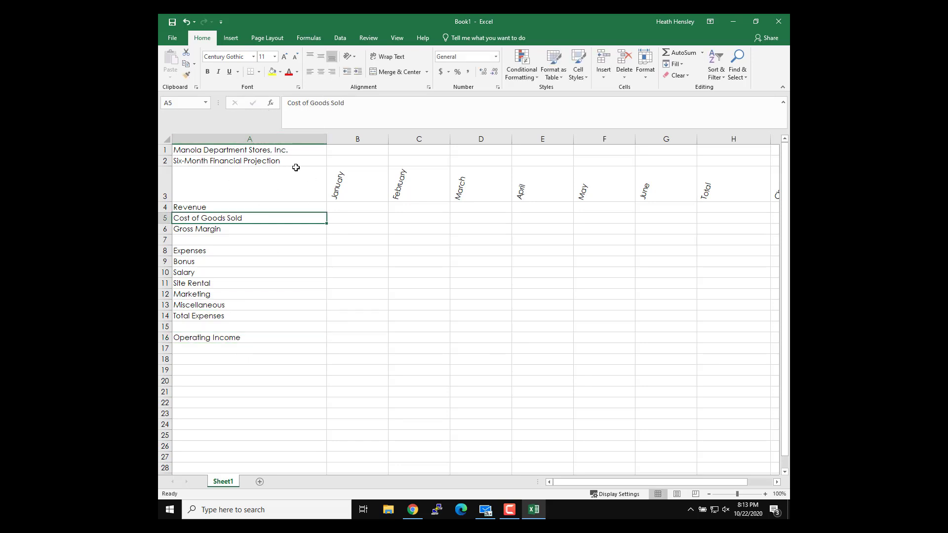
click(360, 75)
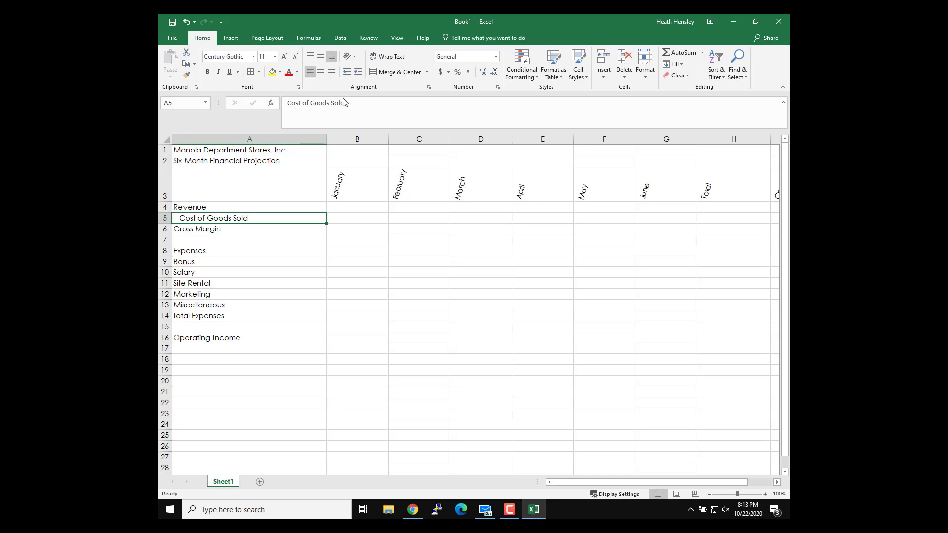
click(224, 260)
mouse_move(224, 261)
mouse_down()
mouse_move(311, 296)
mouse_move(237, 305)
mouse_up()
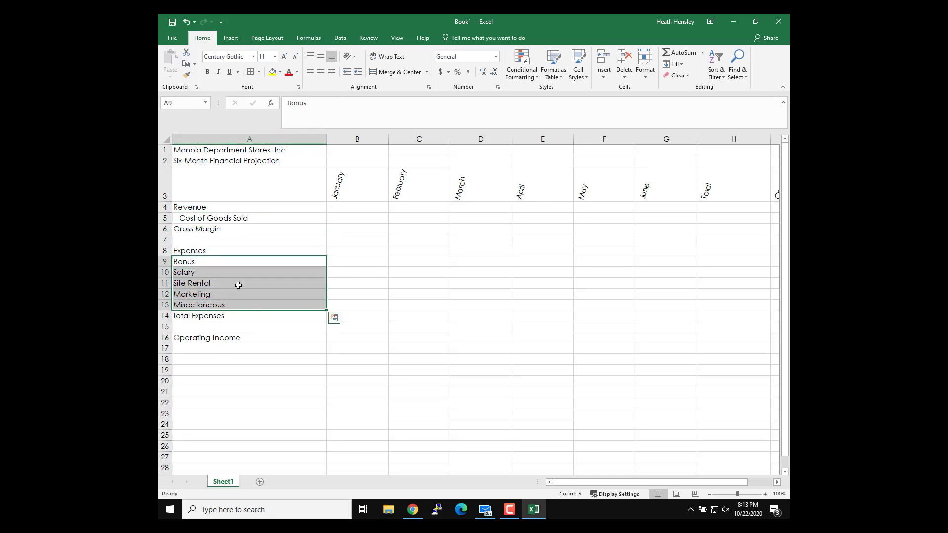
click(360, 73)
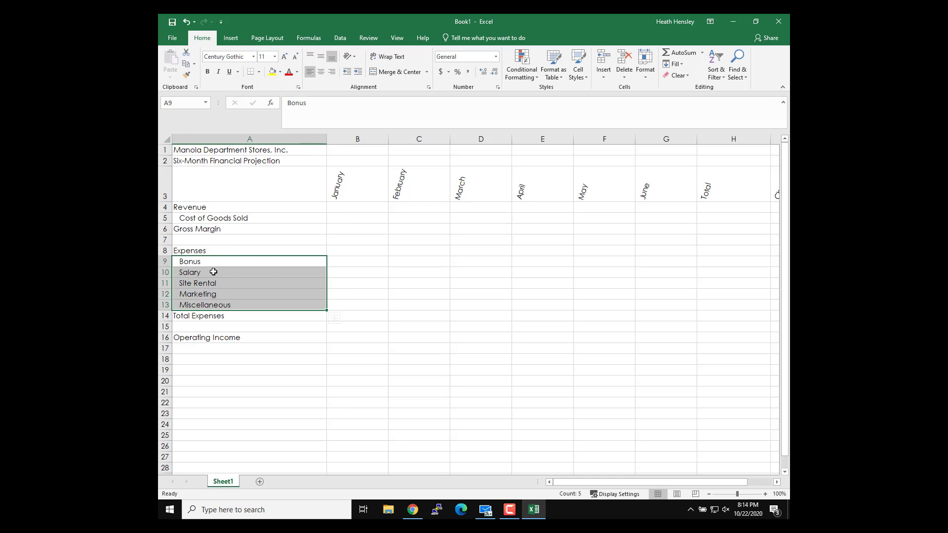
Add the label 'What-If Assumptions' in A18
click(203, 360)
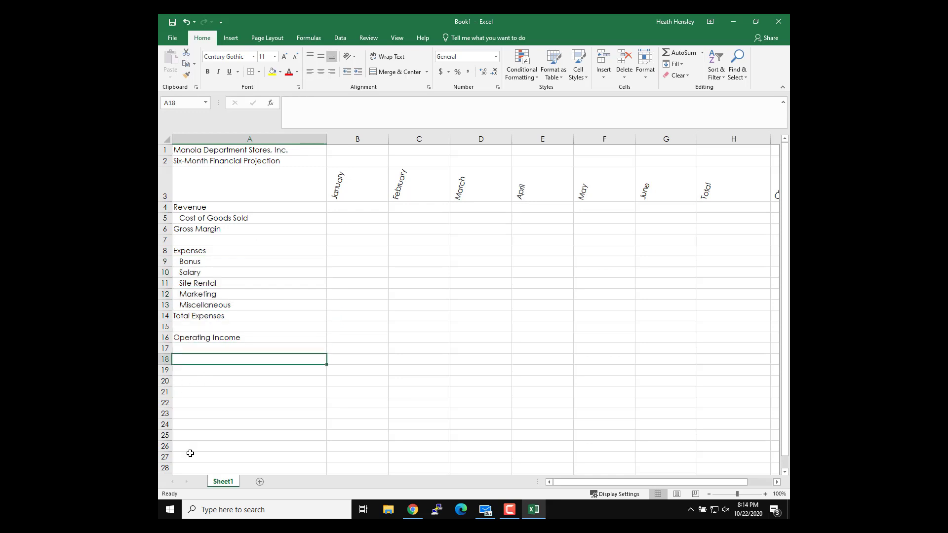
text(What-If A)
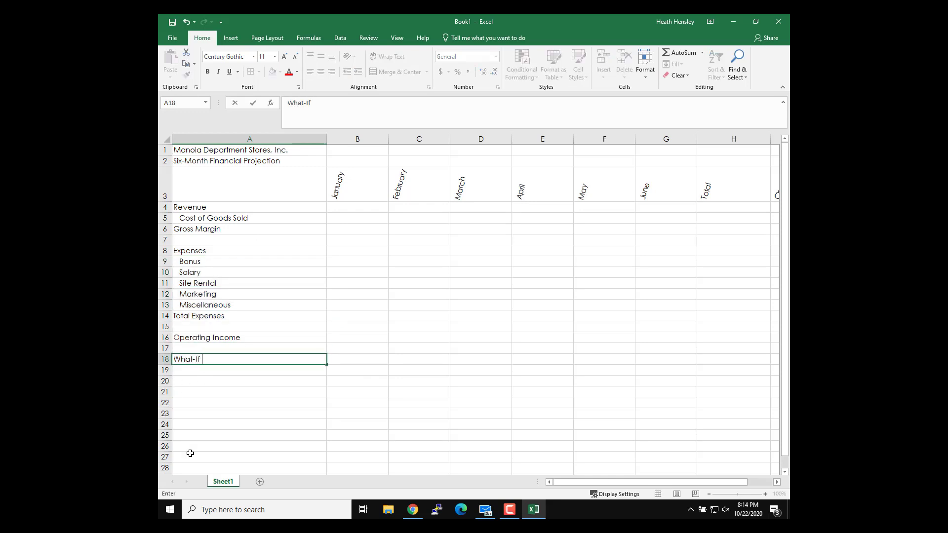
text(ssumptions)
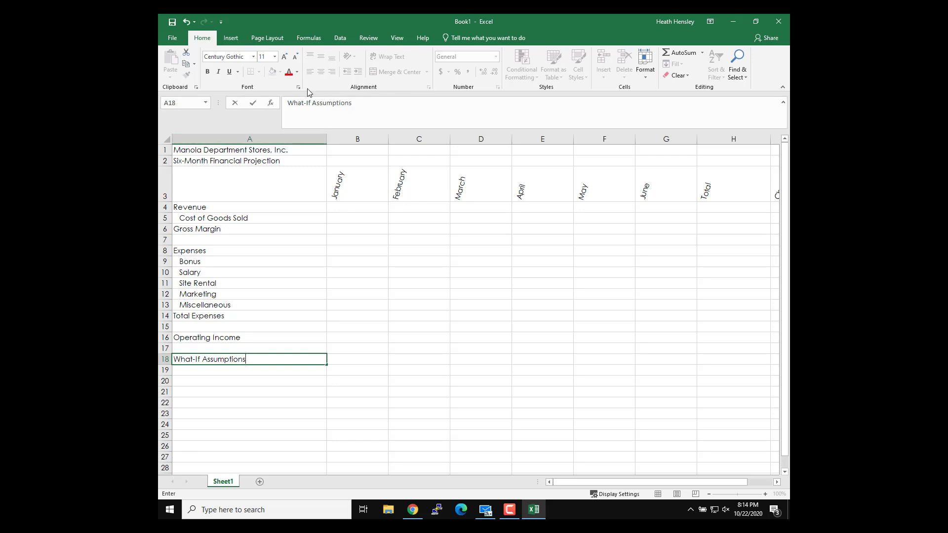
click(253, 103)
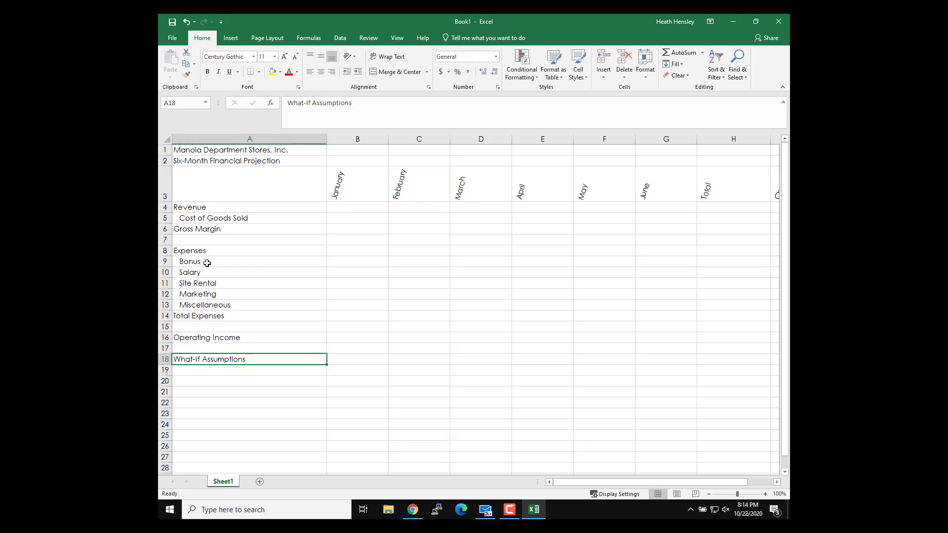
drag(205, 262, 205, 304)
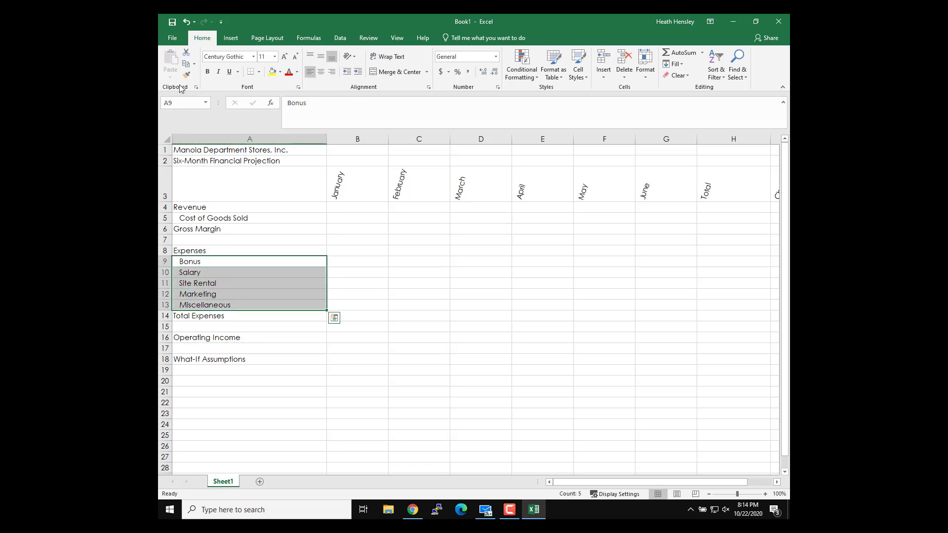
Copy the expense labels Bonus through Miscellaneous into A19:A23
click(186, 64)
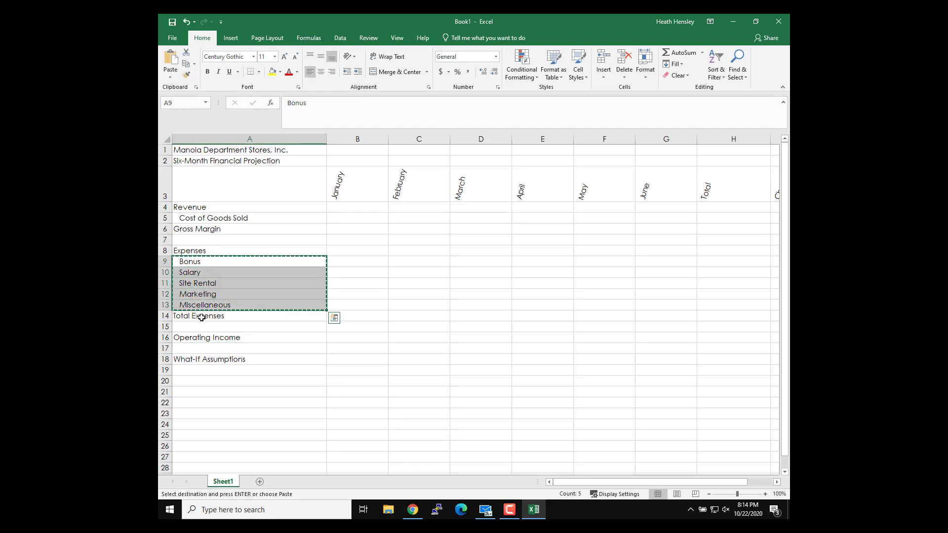
click(201, 370)
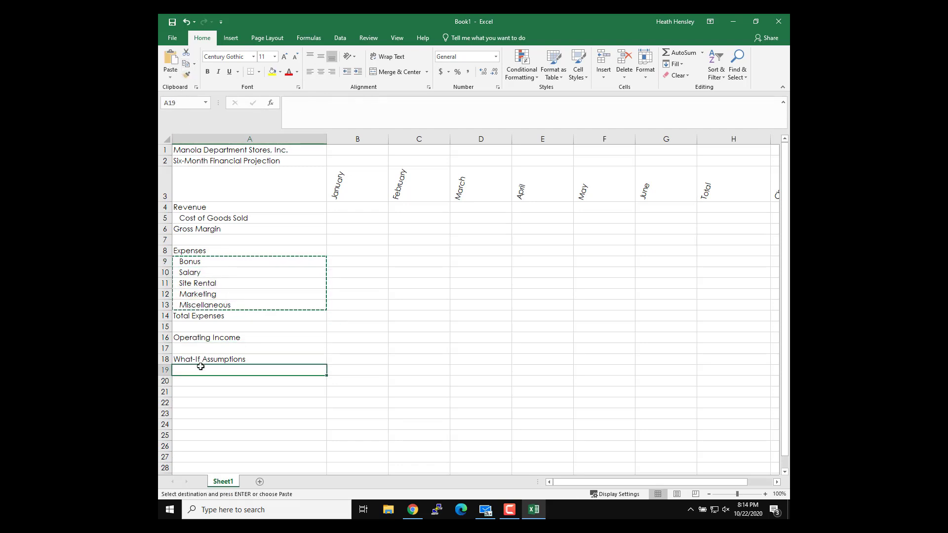
click(171, 60)
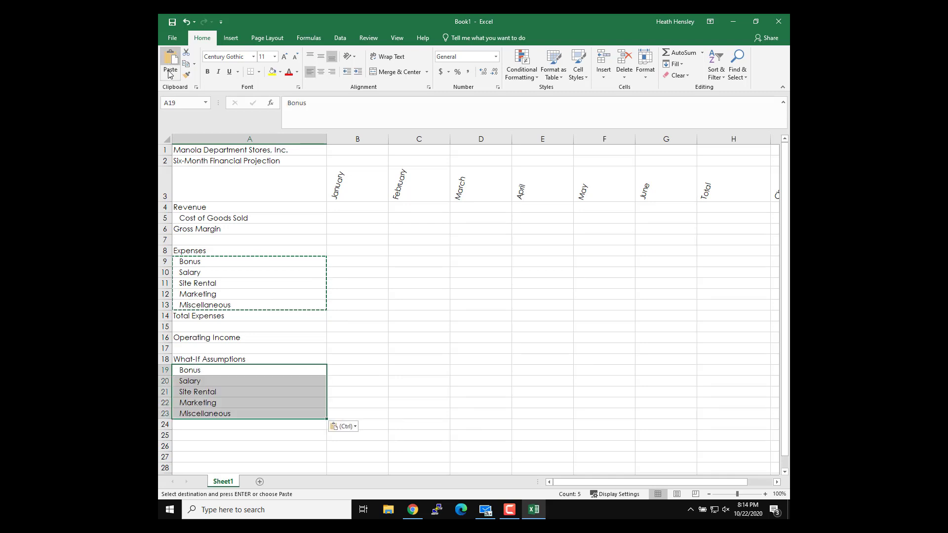
Insert a row above Salary and label it 'Sales Revenue for Bonus'
click(165, 381)
right_click(167, 383)
key(Escape)
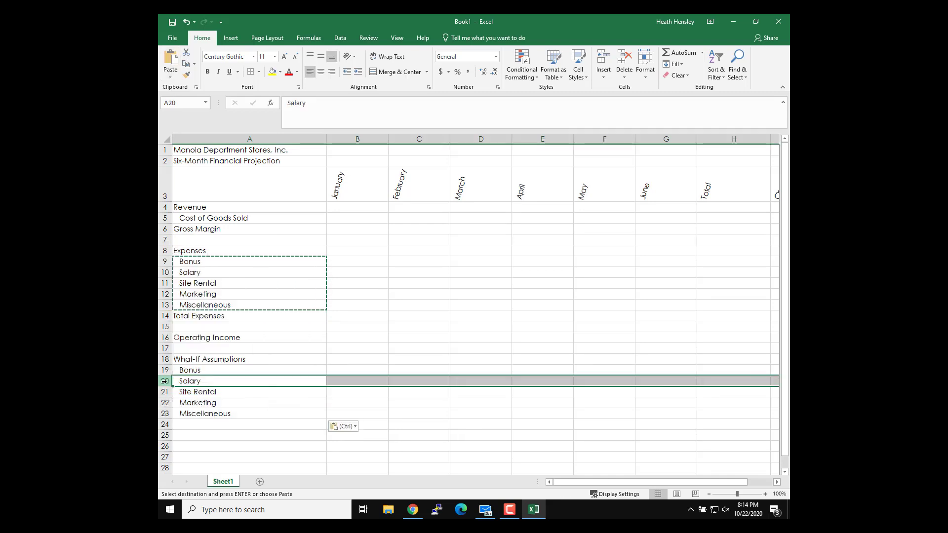
key(Escape)
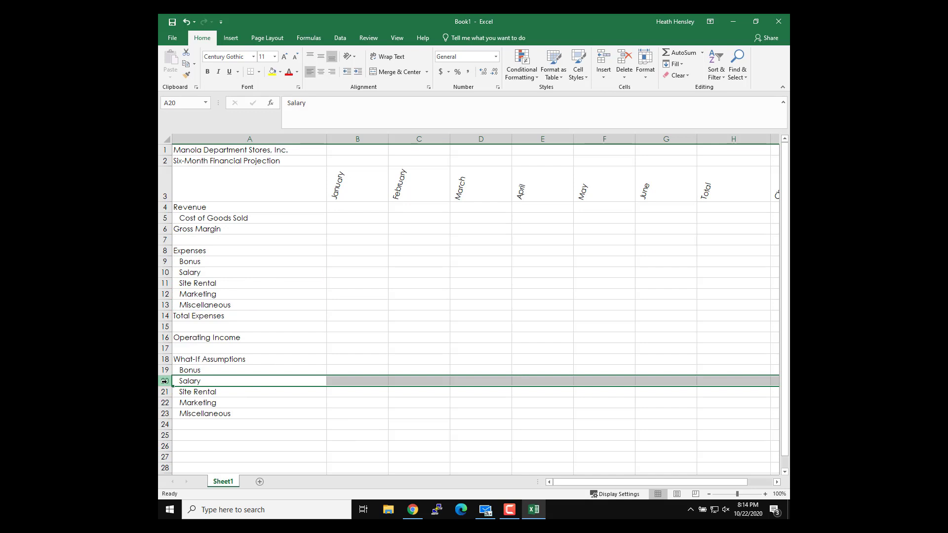
right_click(164, 381)
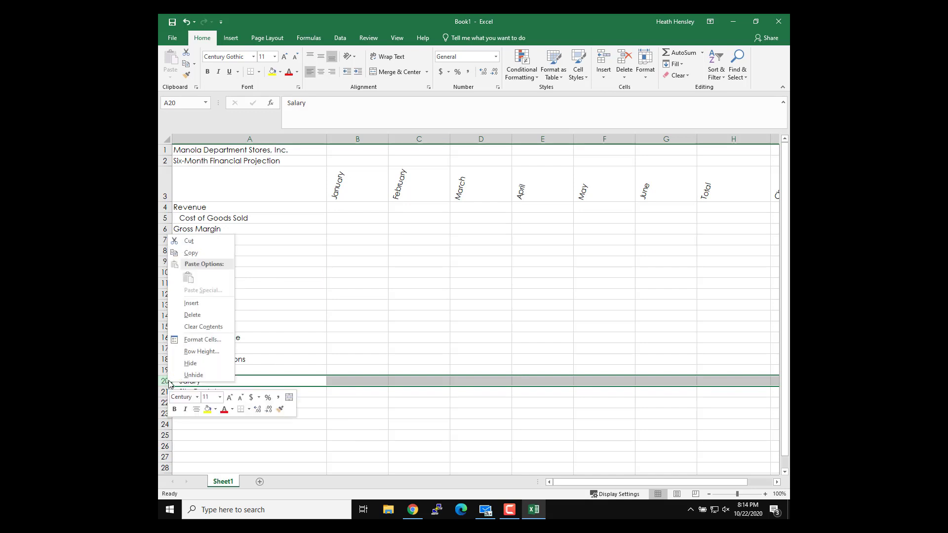
click(196, 308)
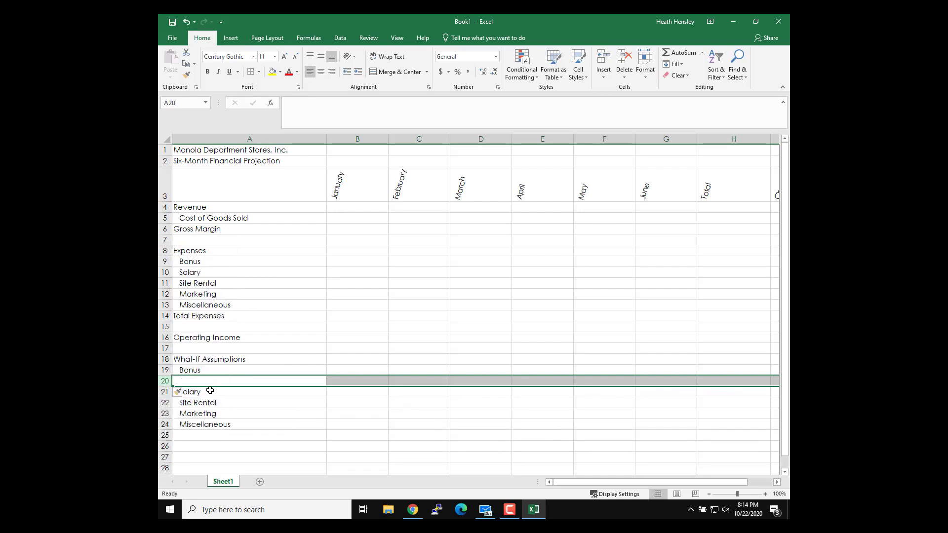
text(Sales R)
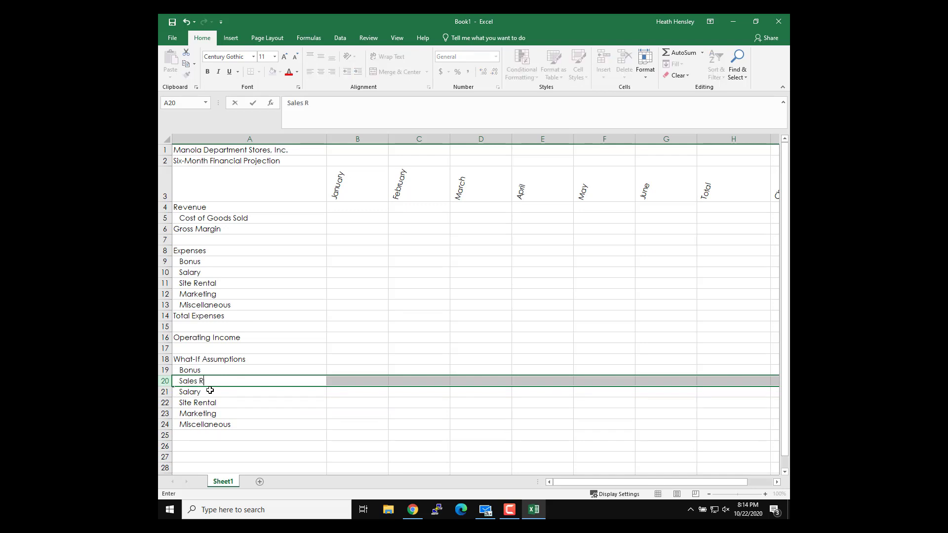
text(evenue for)
text( Bonus)
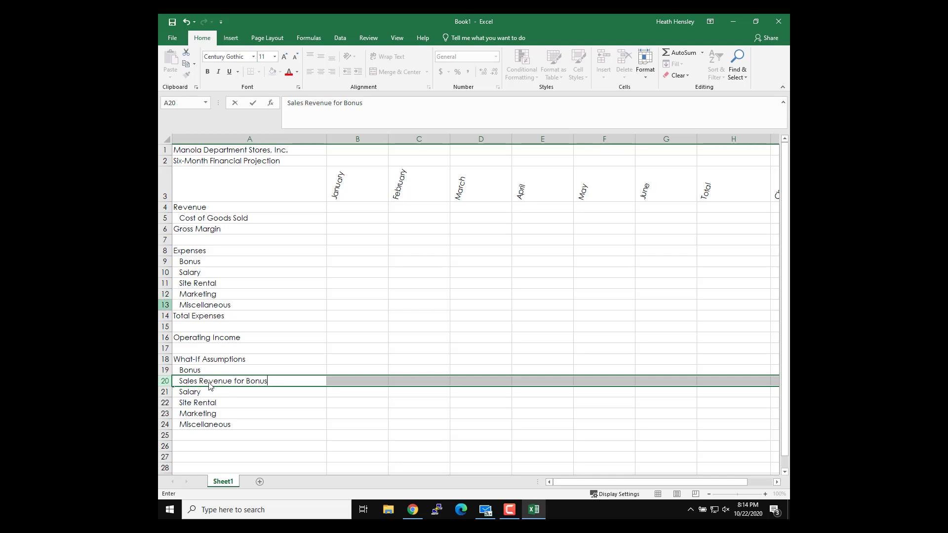
click(165, 370)
Insert a row above Bonus, formatted like the row below, and begin typing 'Margin' in A19
right_click(165, 370)
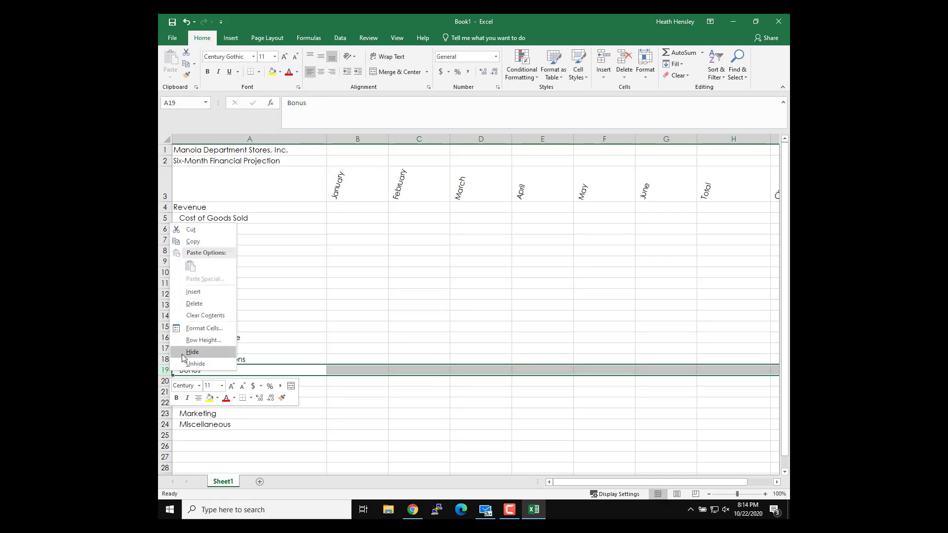
click(197, 294)
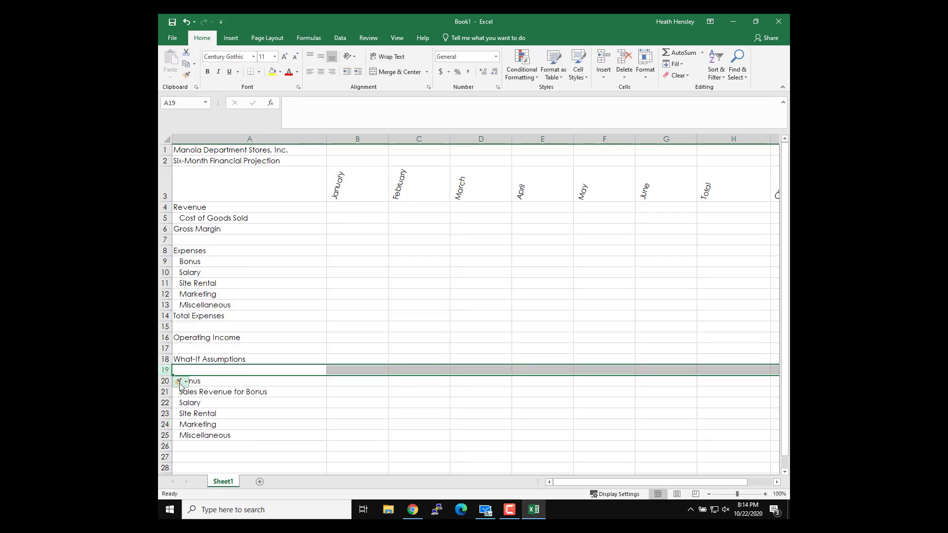
click(180, 381)
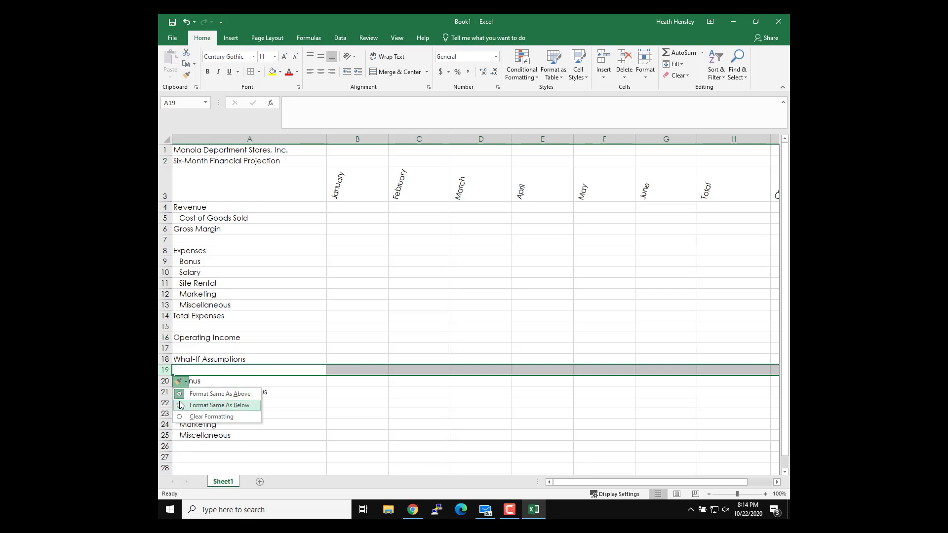
click(182, 406)
click(198, 370)
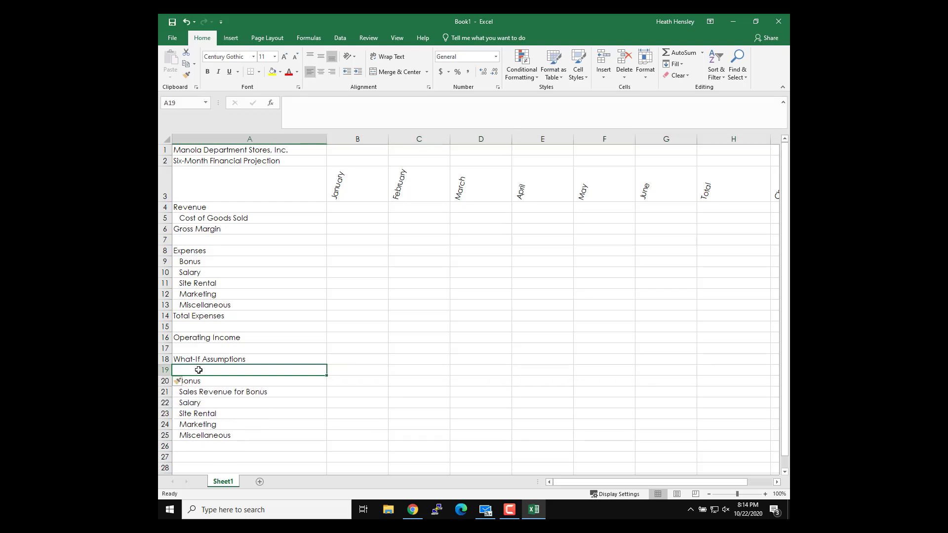
text(M)
text(argin)
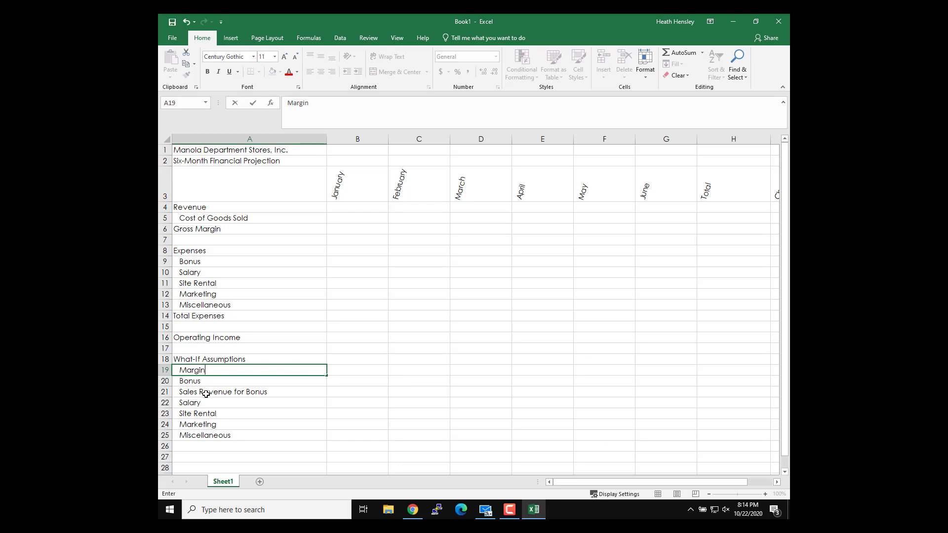
Commit 'Margin' in A19, then save as SC_EX_3_Manola in Documents, overwriting the existing file
click(253, 104)
click(172, 39)
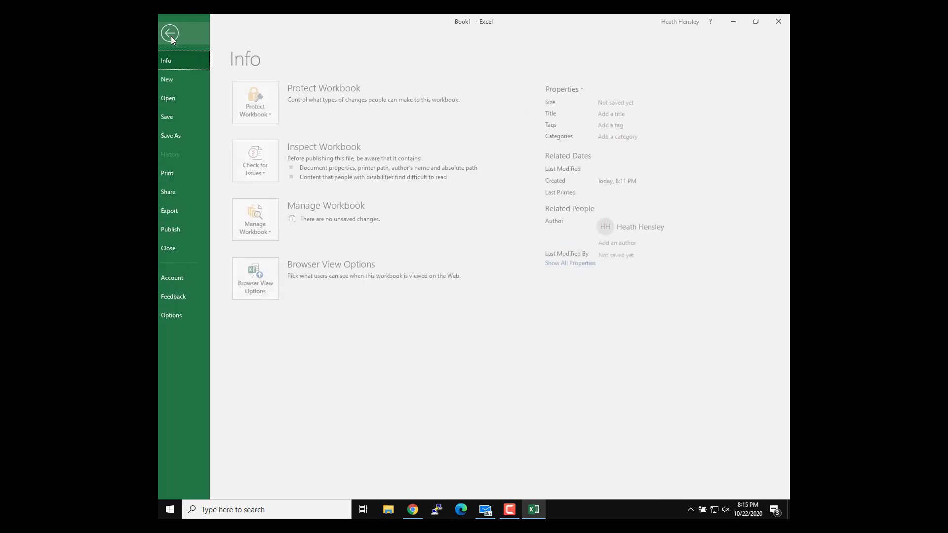
click(186, 136)
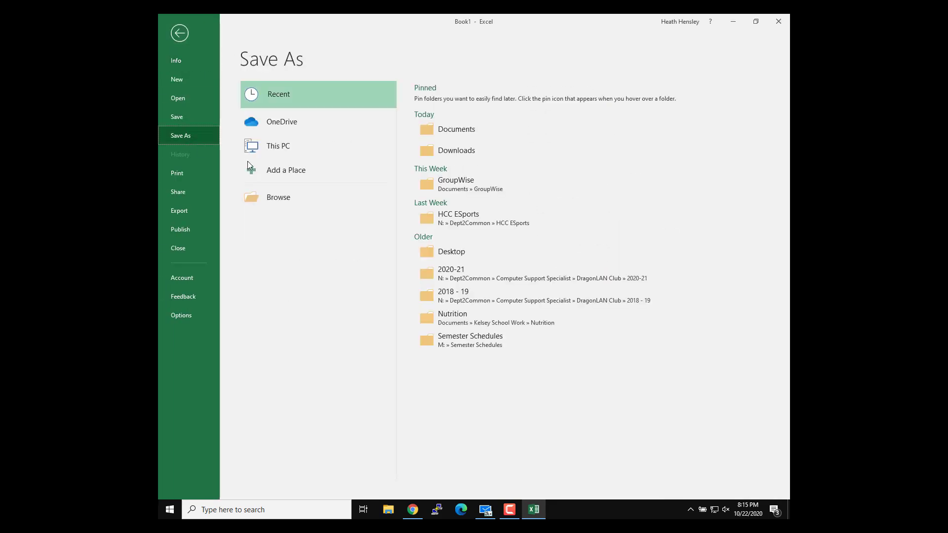
click(451, 129)
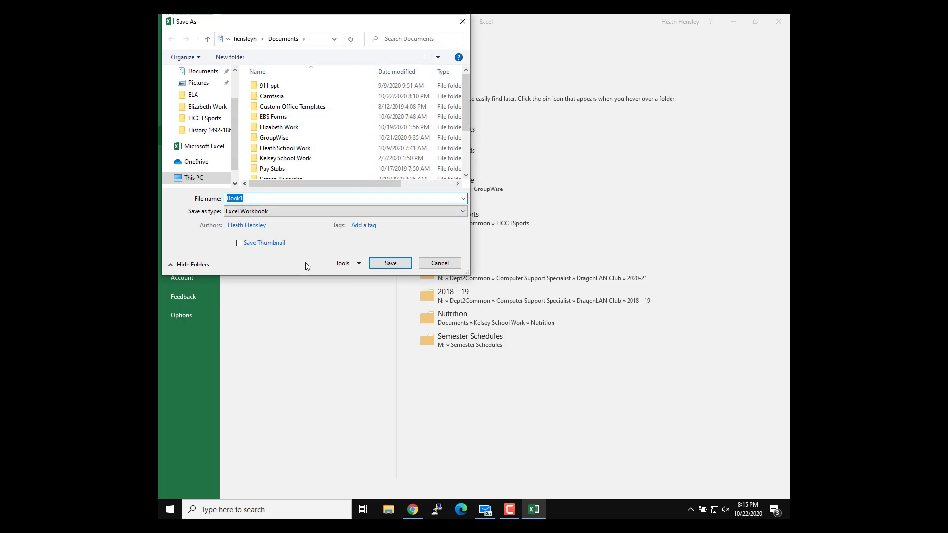
text(SC_E)
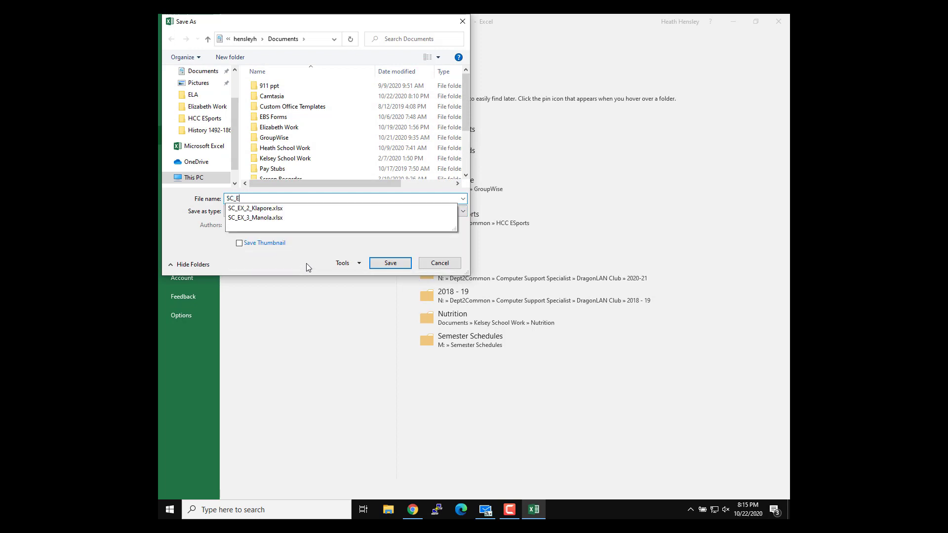
text(X_3_)
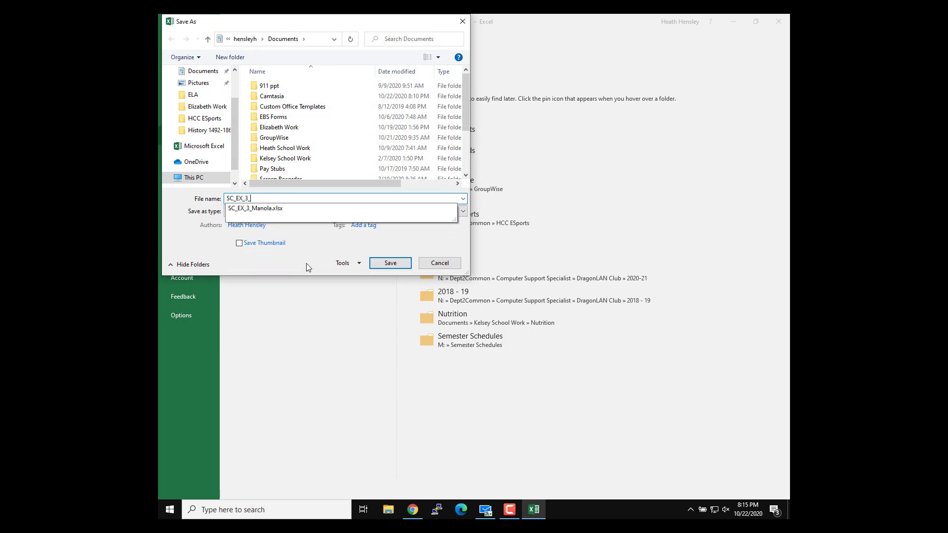
text(Manola)
click(388, 263)
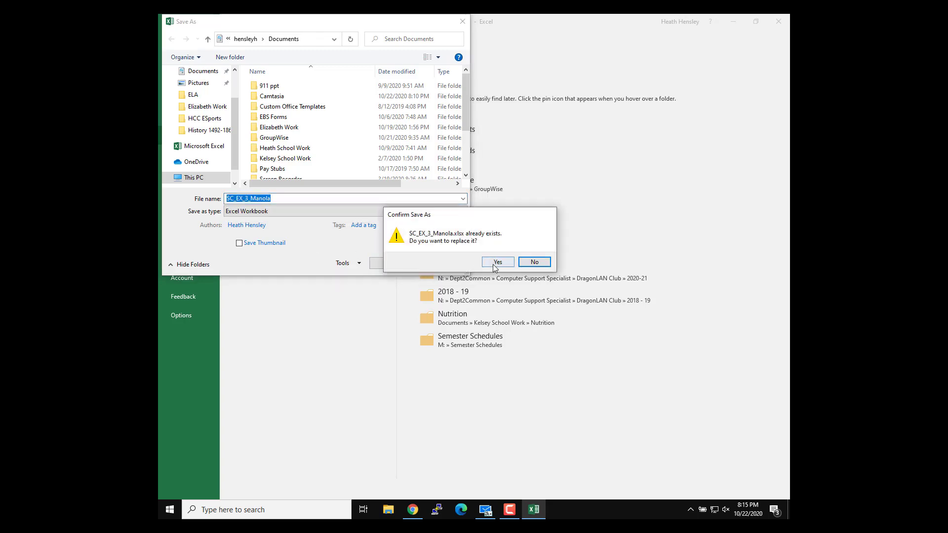
click(497, 262)
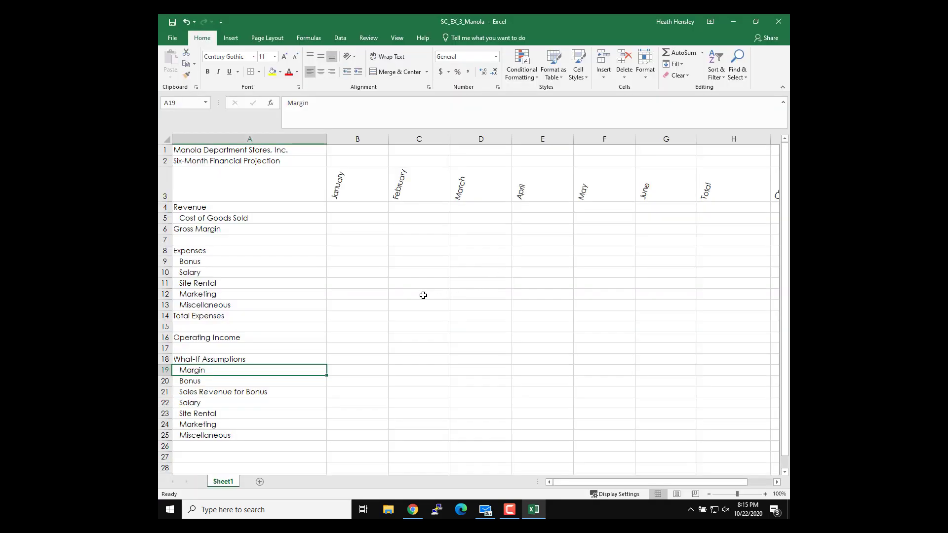
Enter margin 81.25%, the bonus amount, and sales revenue 1,250,000.00 in B19:B21, fixing B21's typo
click(360, 371)
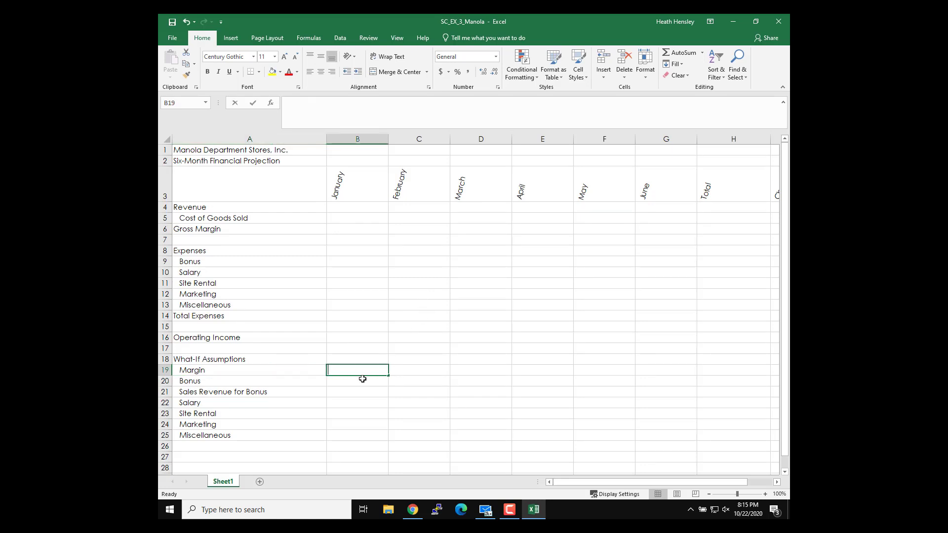
text(81.25)
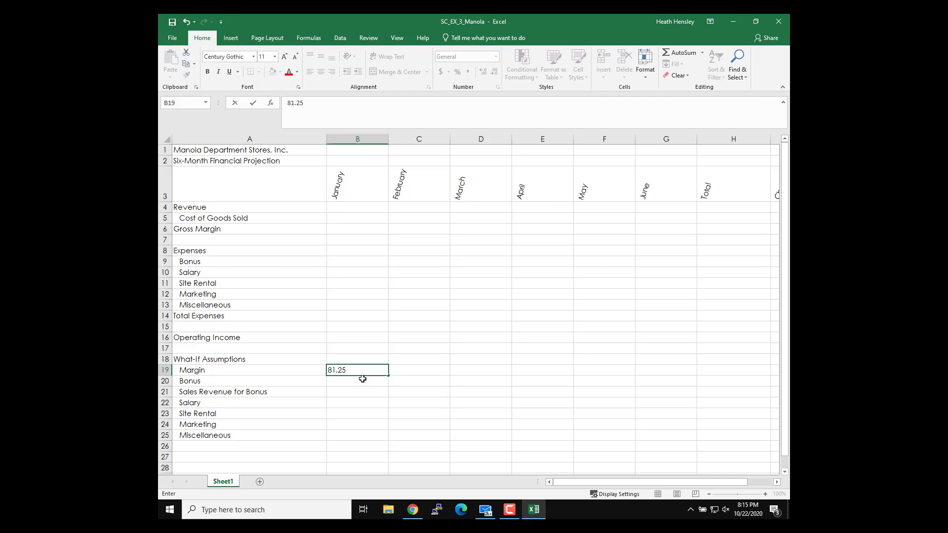
text(%)
key(Return)
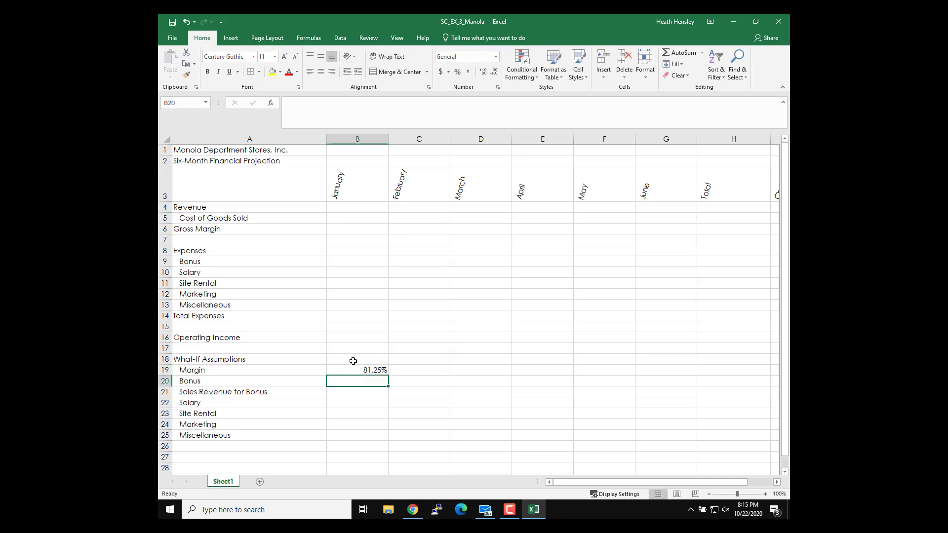
text(1)
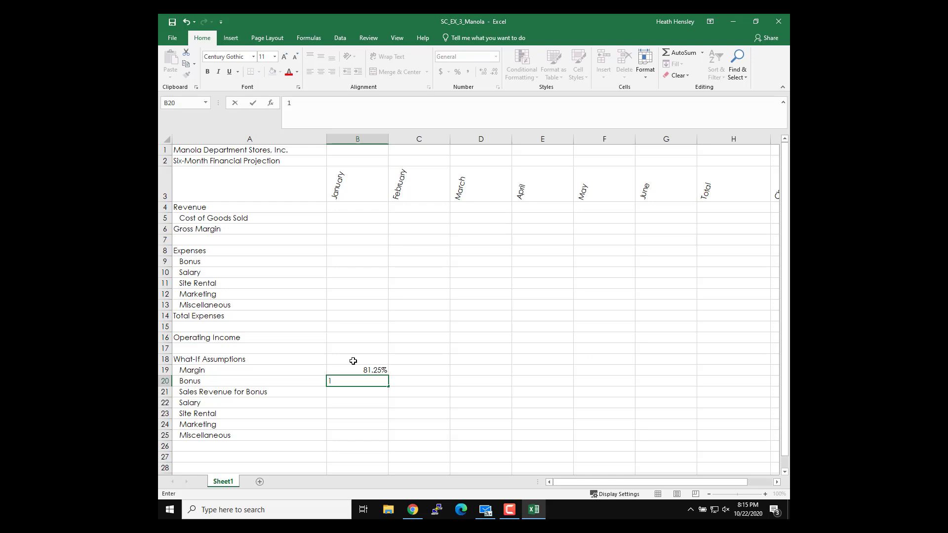
text(5)
text(,000.00)
key(Return)
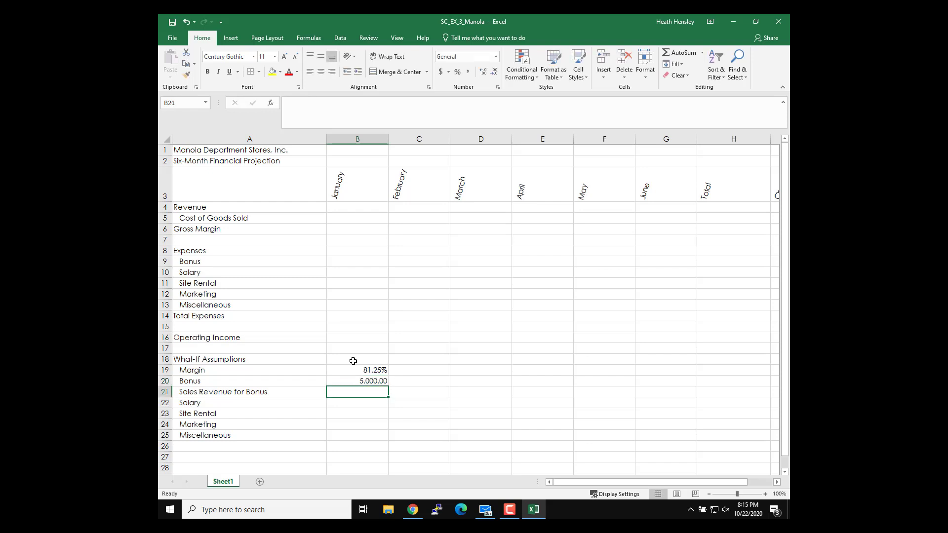
text(1,250,)
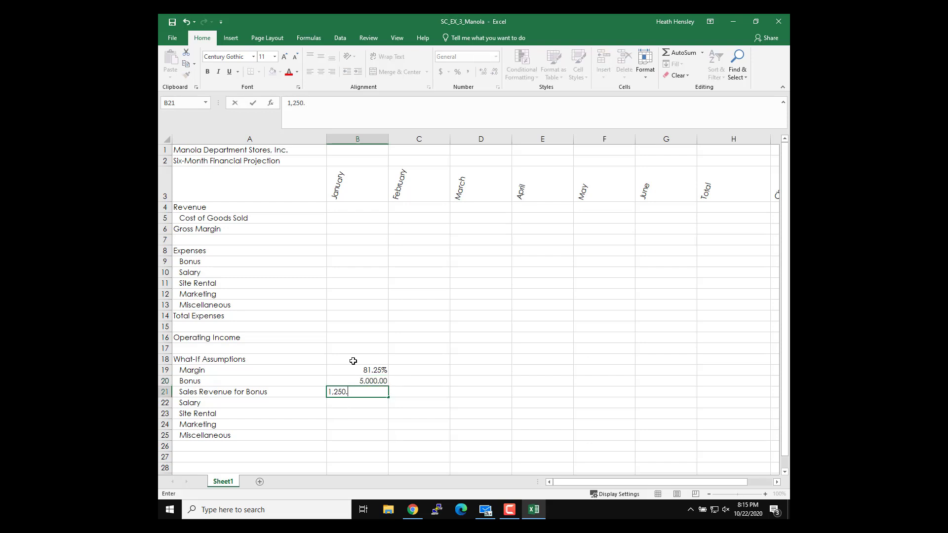
text(000.00)
key(Return)
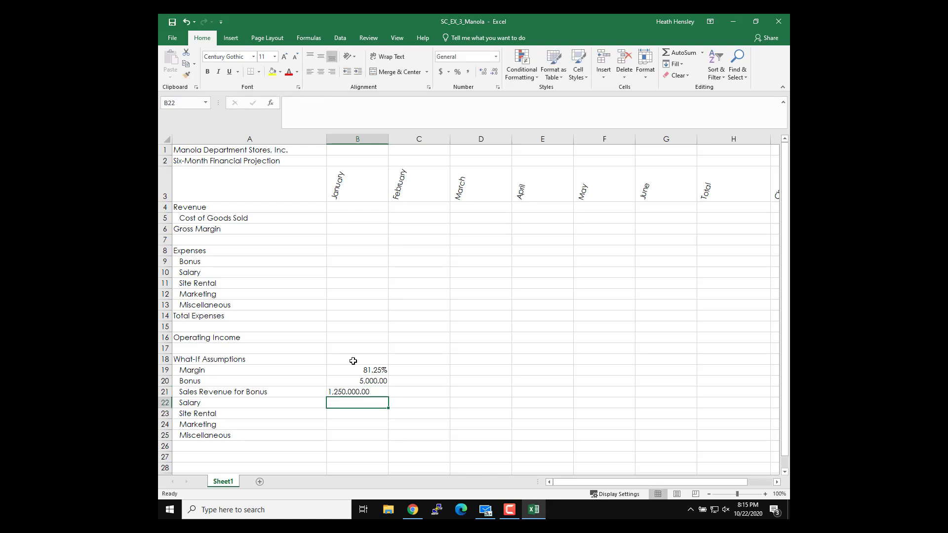
click(368, 392)
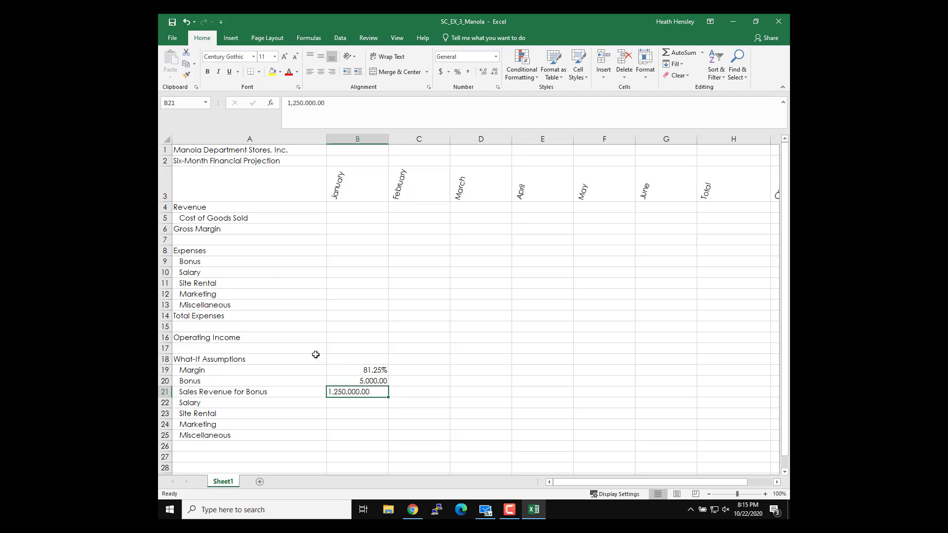
click(306, 103)
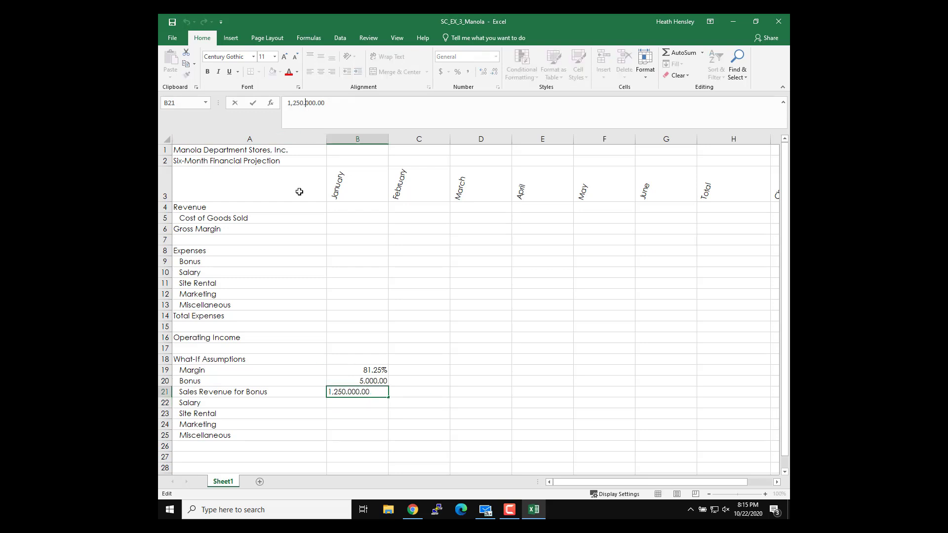
key(BackSpace)
text(,)
click(360, 411)
Enter Salary 20.00%, Site Rental 10.00%, Marketing 3.50% and Miscellaneous 5.00% in B22:B25
click(366, 406)
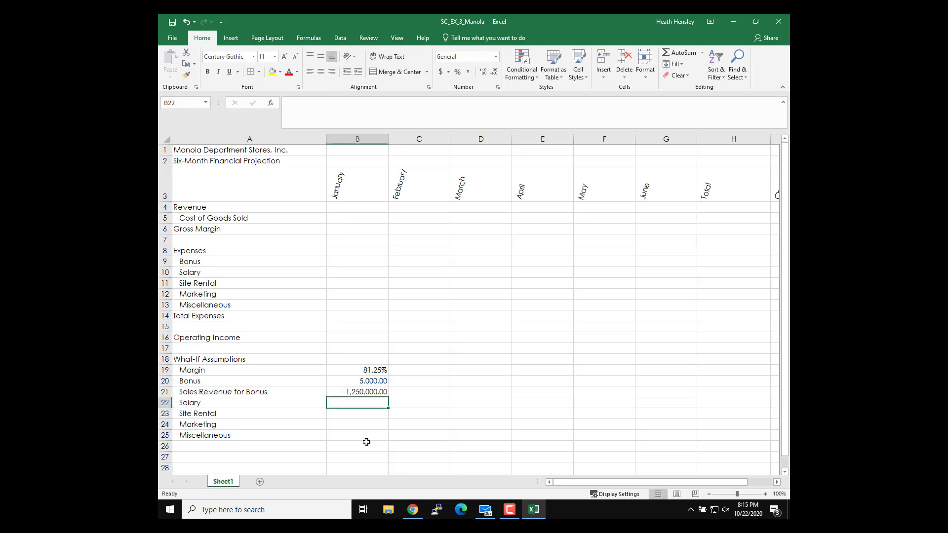
text(20.00)
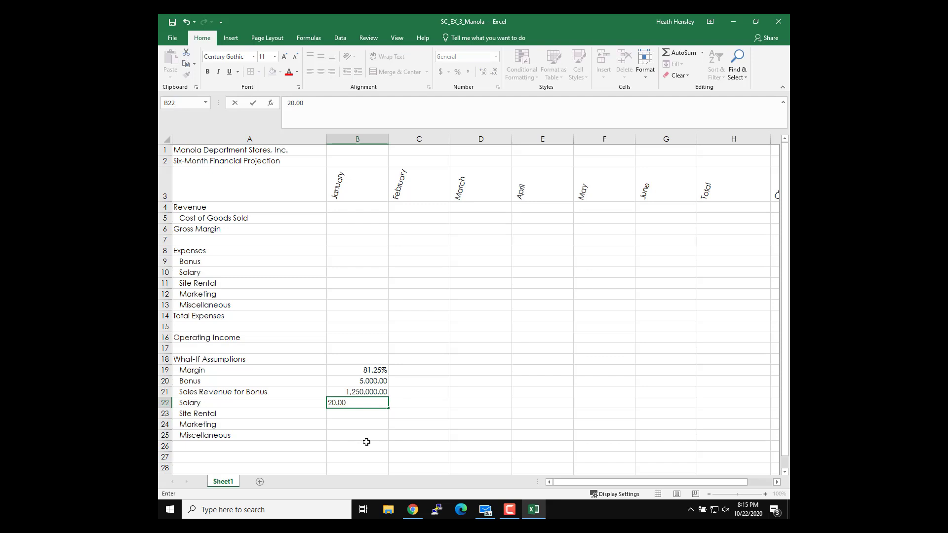
text(%)
key(Return)
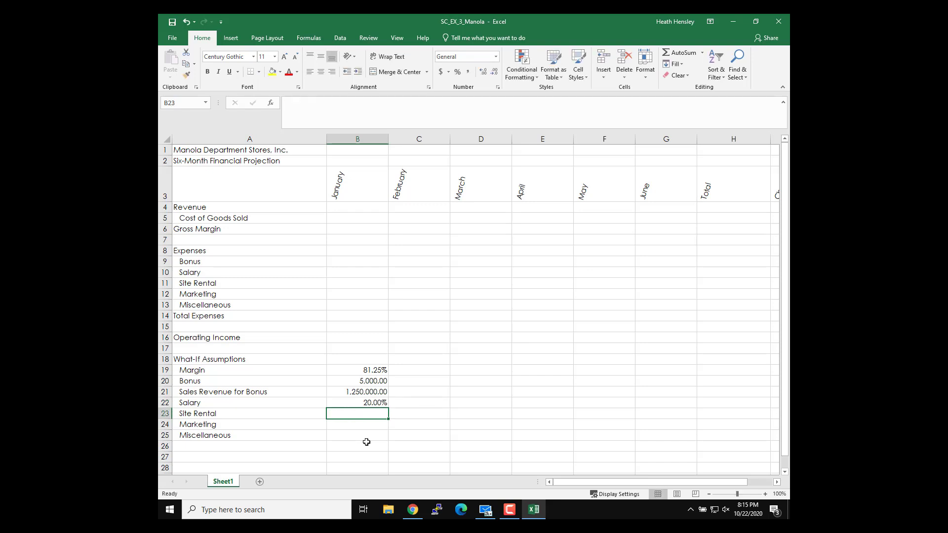
text(1,250)
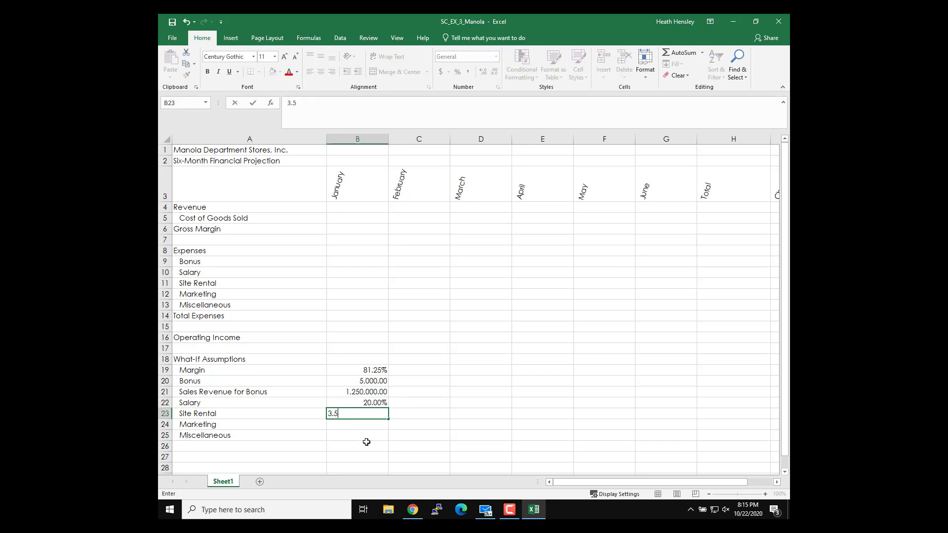
key(BackSpace)
key(BackSpace)
text(0.00)
text(%)
key(Return)
text(3.50)
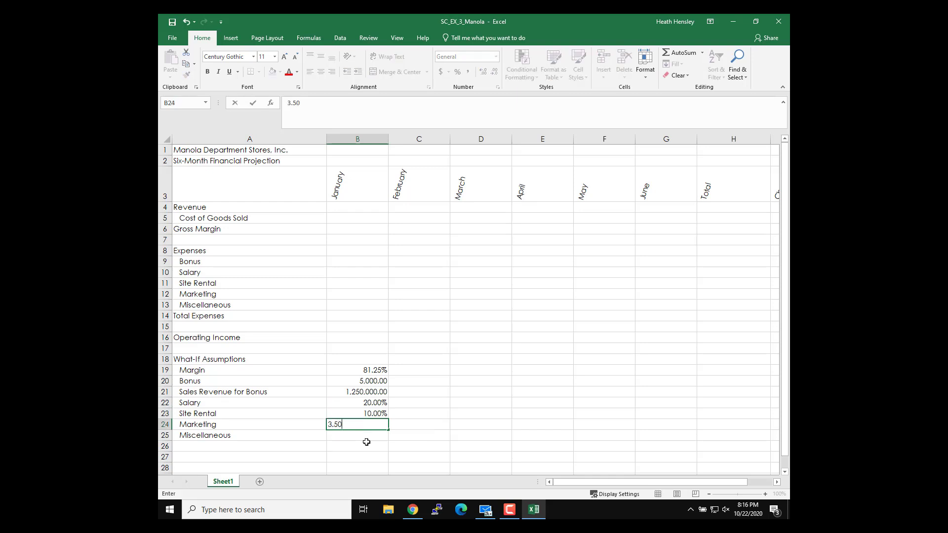
text(%)
key(Return)
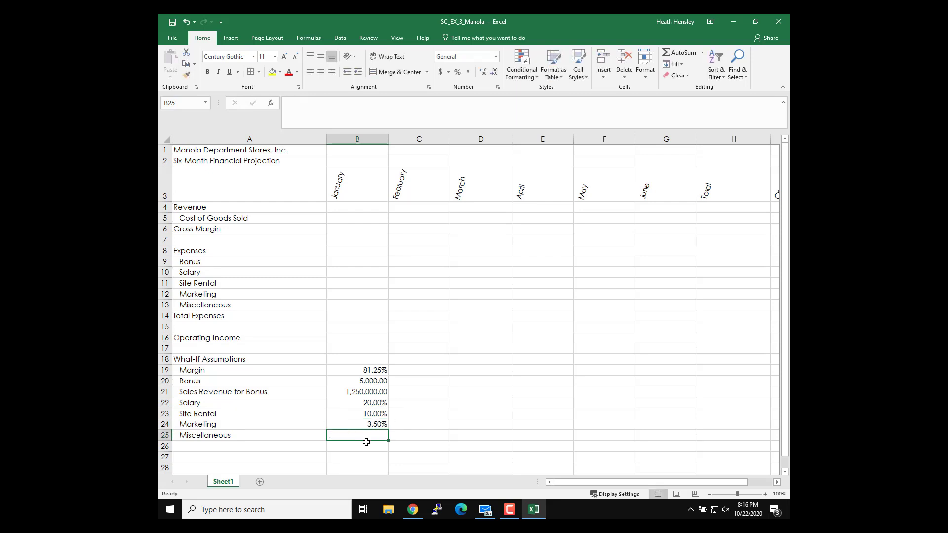
text(5)
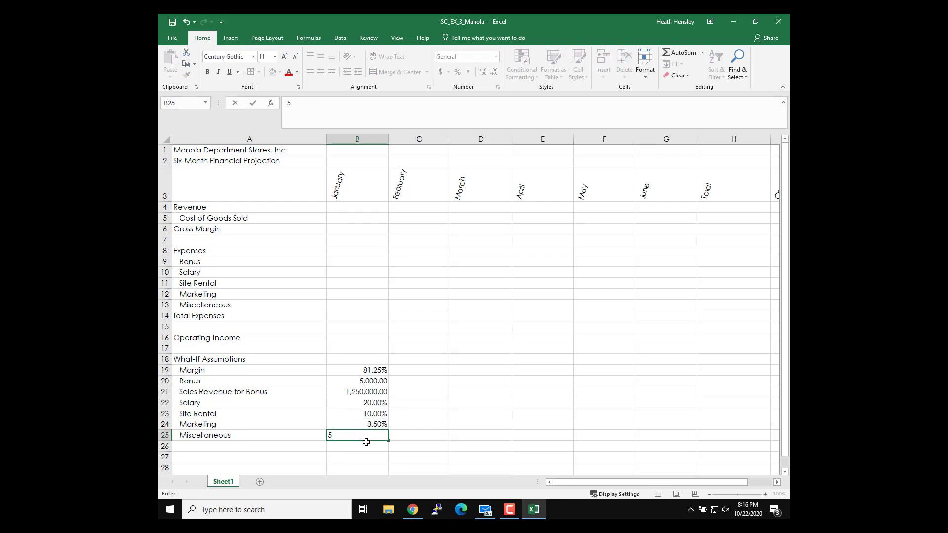
text(.00%)
click(253, 104)
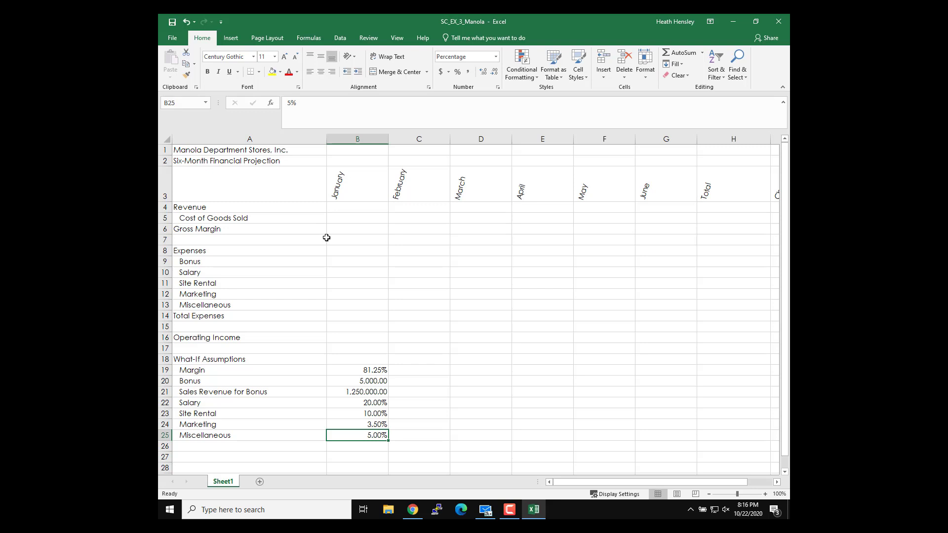
Enter January–March revenue: 1,470,500.00, 1,405,000.00 and 1,186,600.00 in B4:D4
click(376, 207)
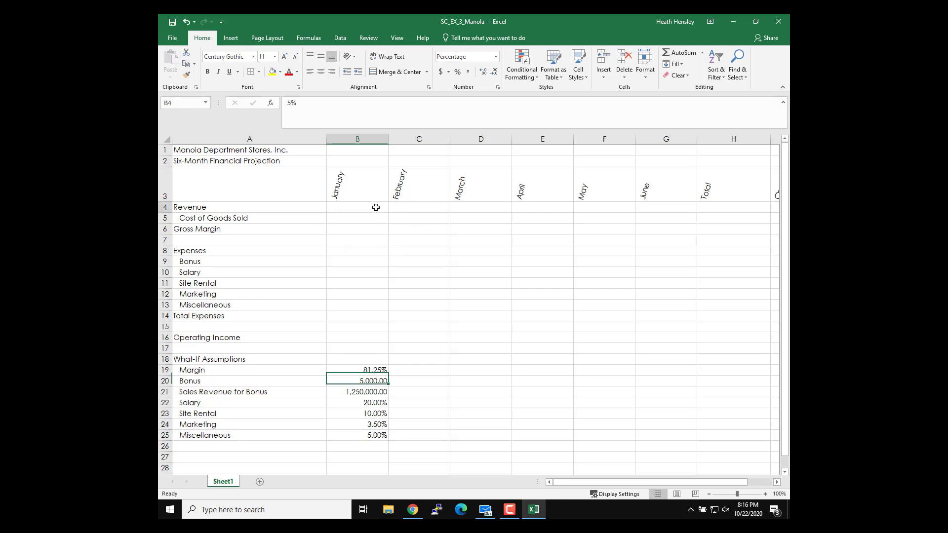
text(1,)
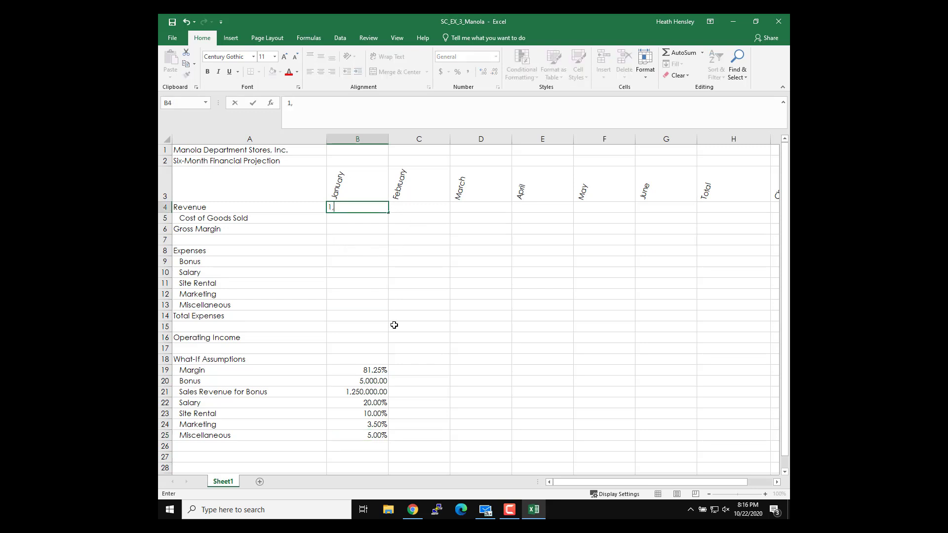
text(470,)
text(500.00)
key(Tab)
text(1)
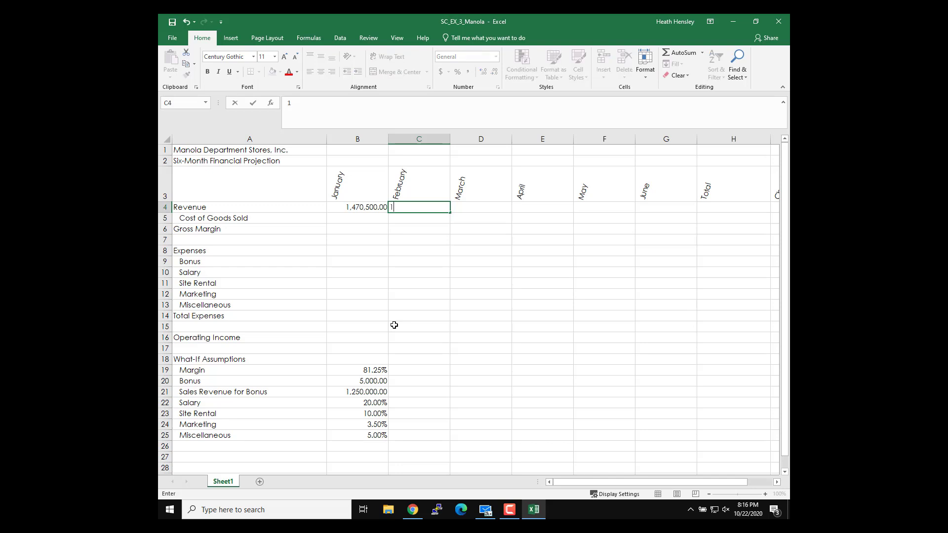
text(4)
text(05.)
text(000)
text(.00)
key(Tab)
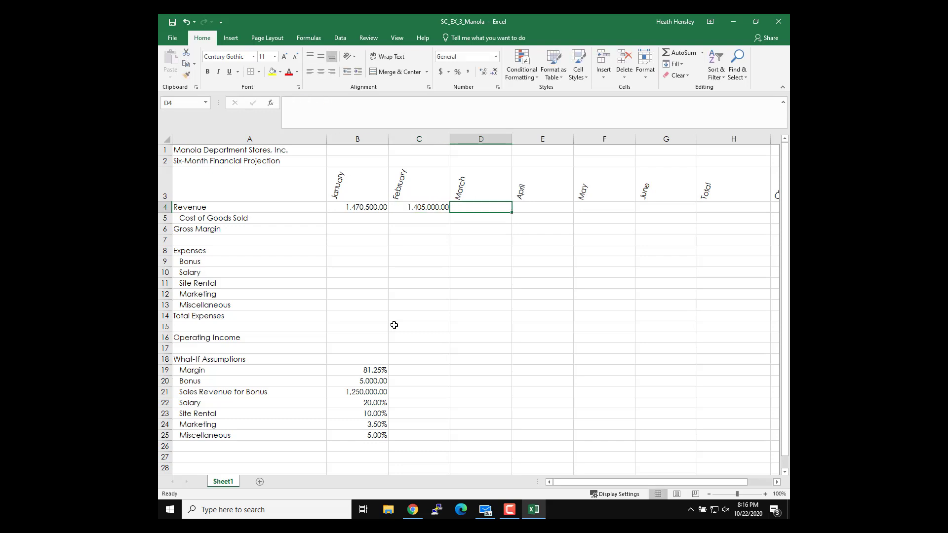
text(1)
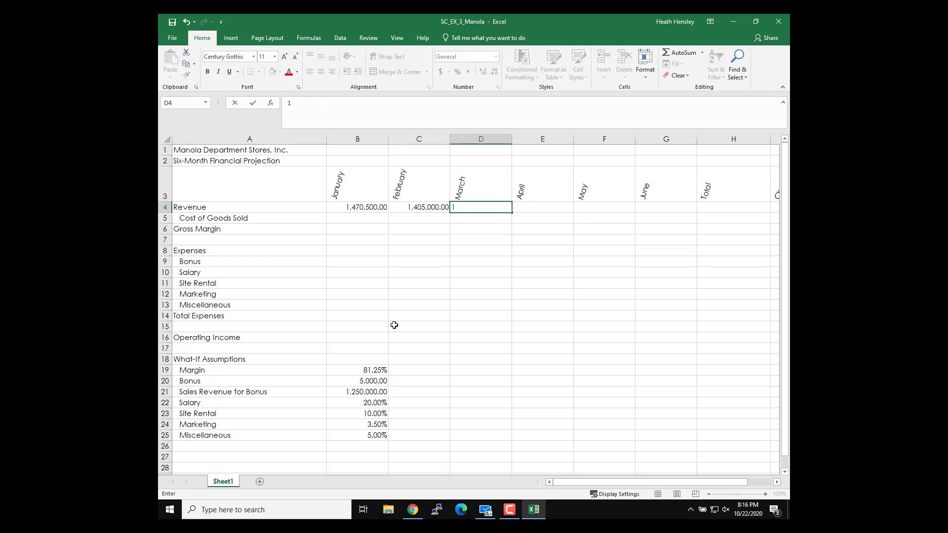
text(,186)
text(,600.)
text(00)
key(Tab)
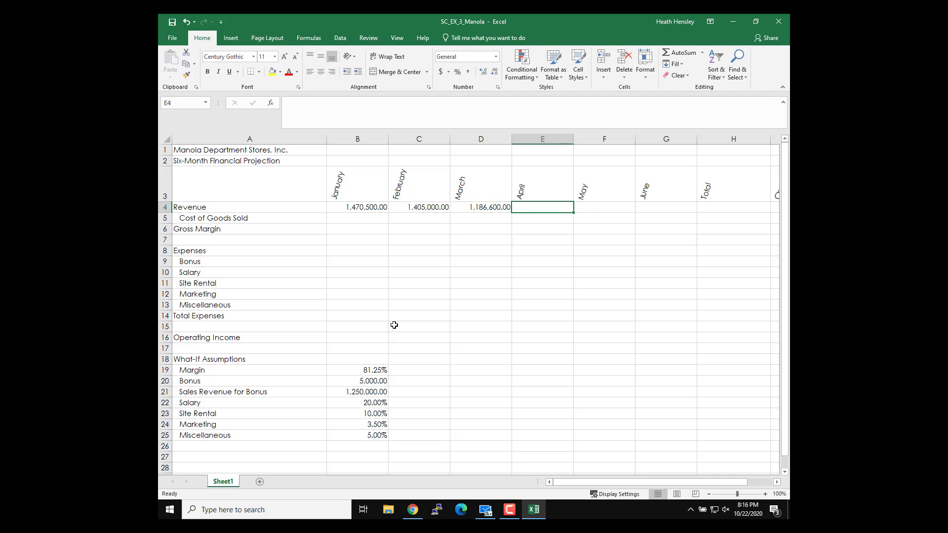
Enter April–June revenue (1,498,000.00, 1,102,900.00, 1,145,300.00) and AutoSum H4 to 7,808,300.00
text(1,498)
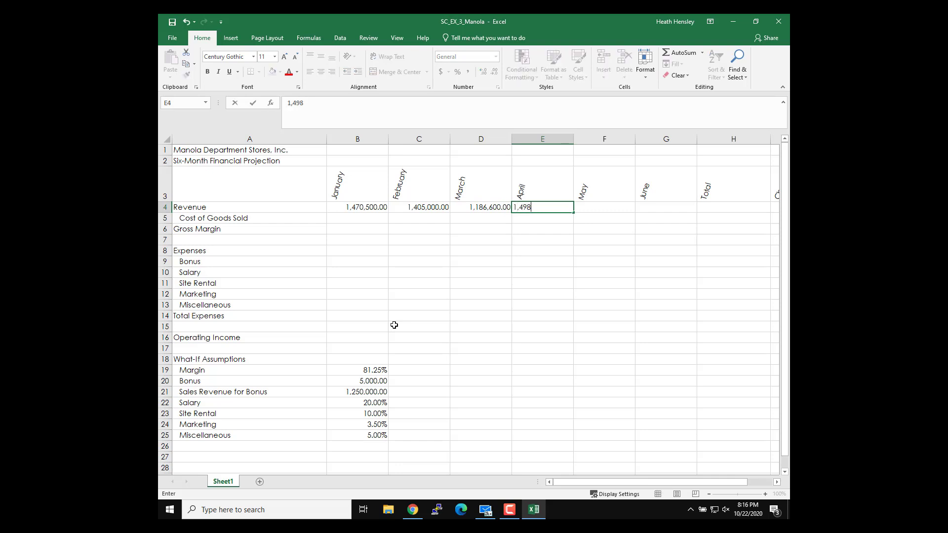
text(,000)
text(.00)
key(Tab)
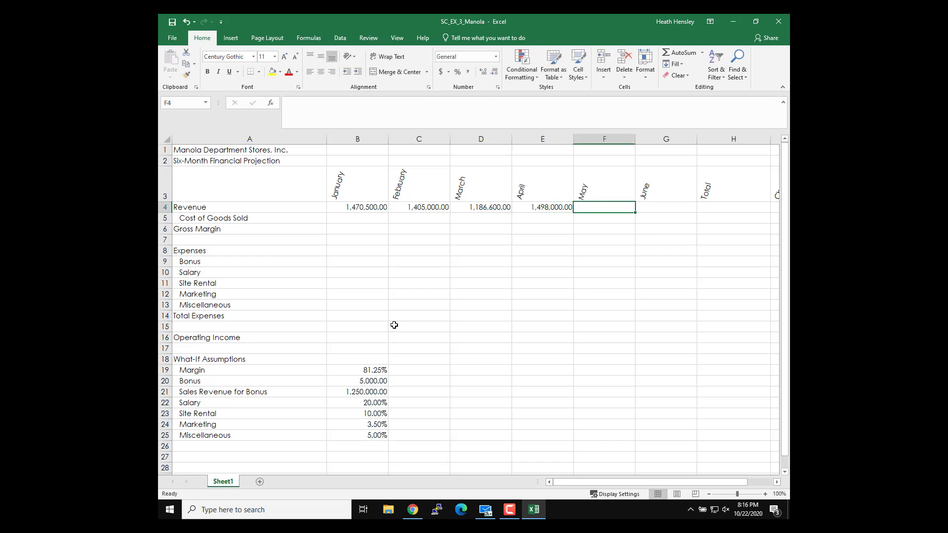
text(1,)
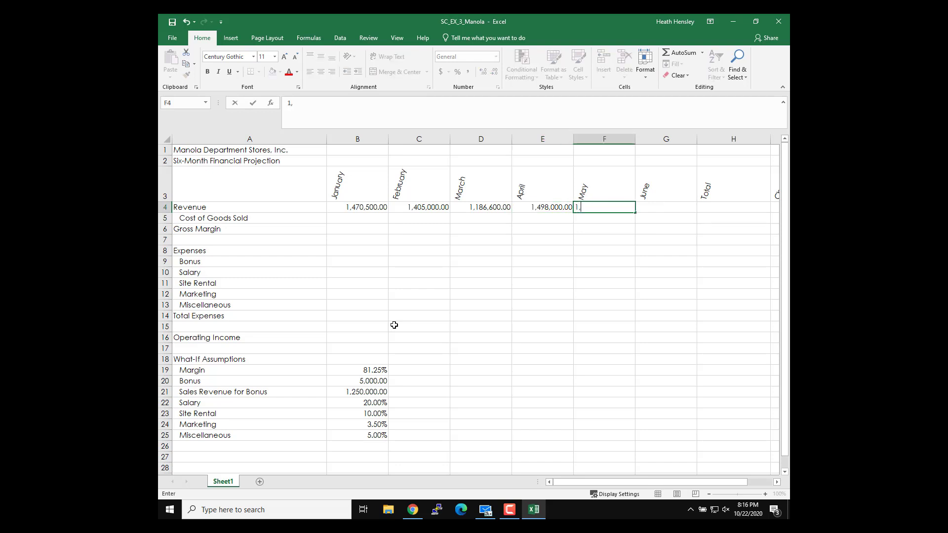
text(102,)
text(900.00)
key(Tab)
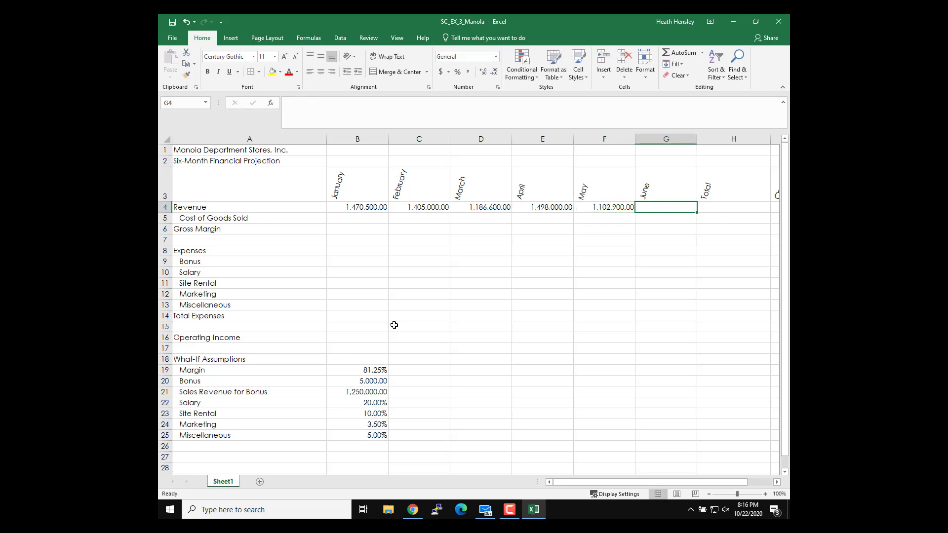
text(1,145)
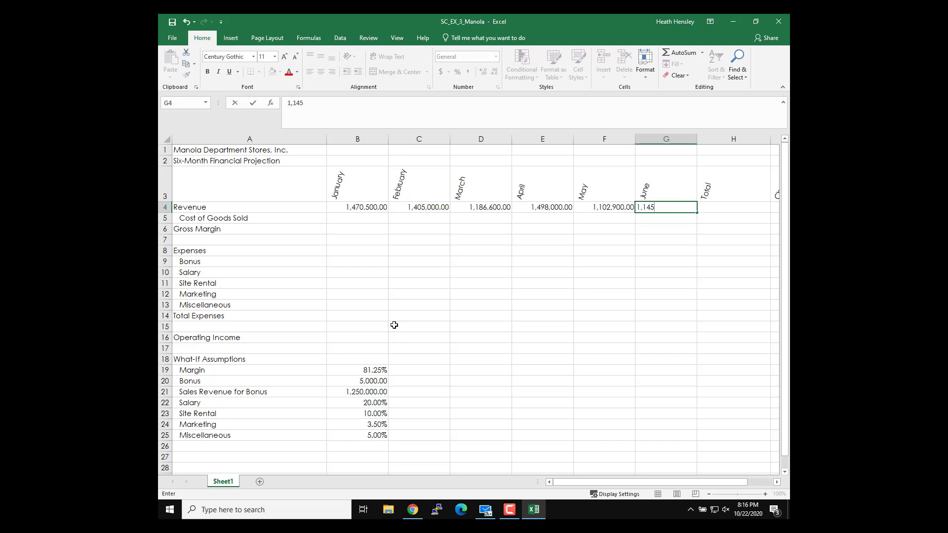
text(,300.00)
click(733, 208)
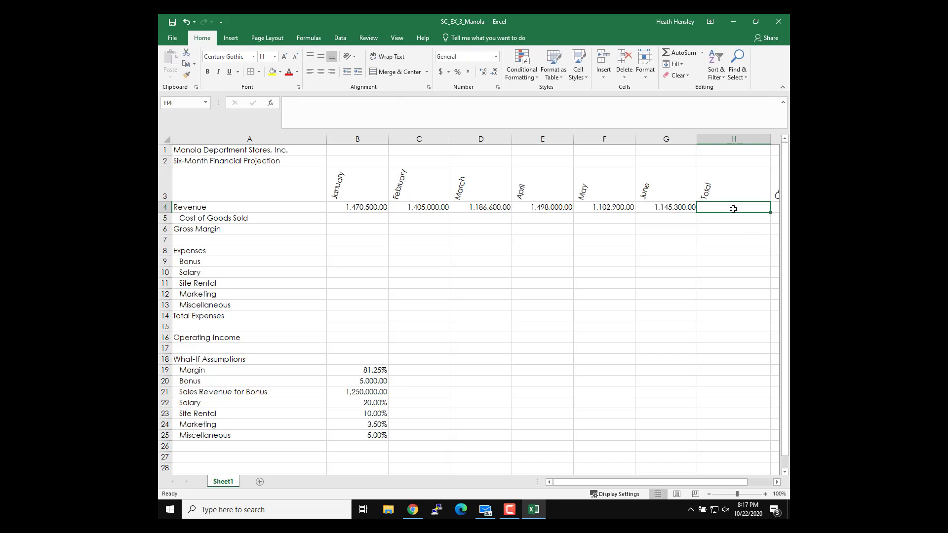
click(675, 53)
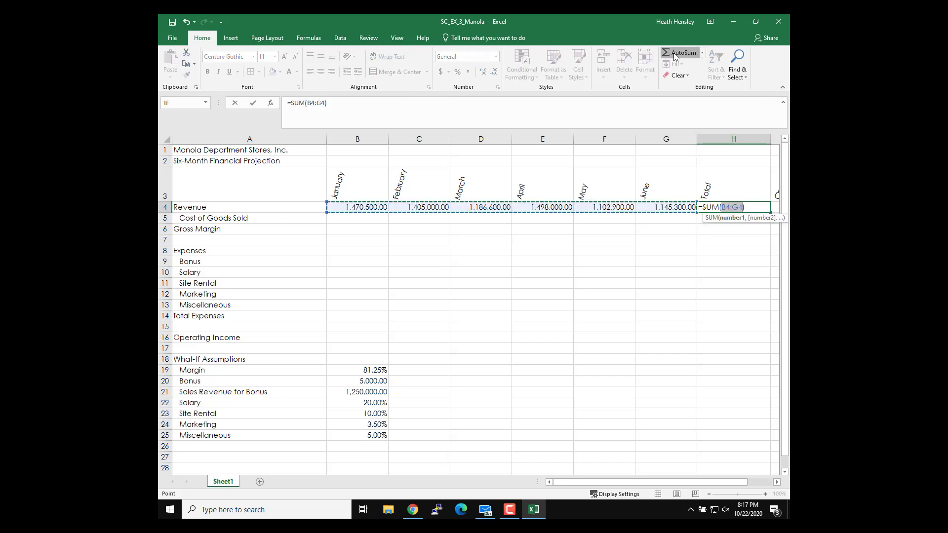
click(675, 53)
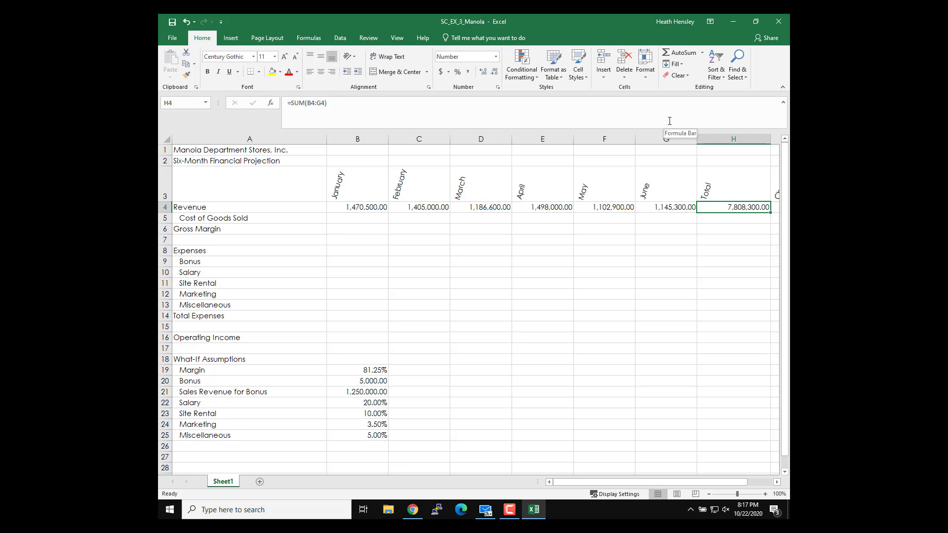
click(737, 149)
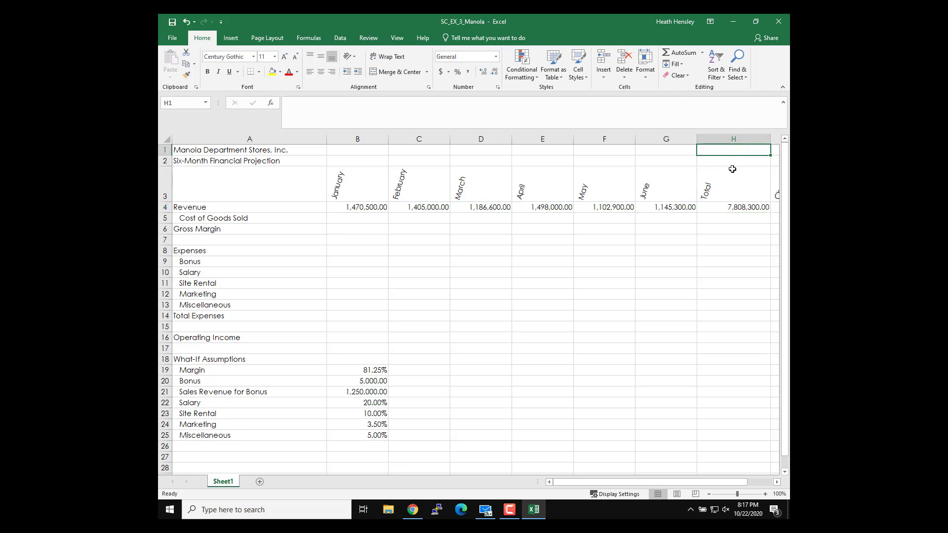
Insert the NOW function into H1 to show the current date and time
click(270, 103)
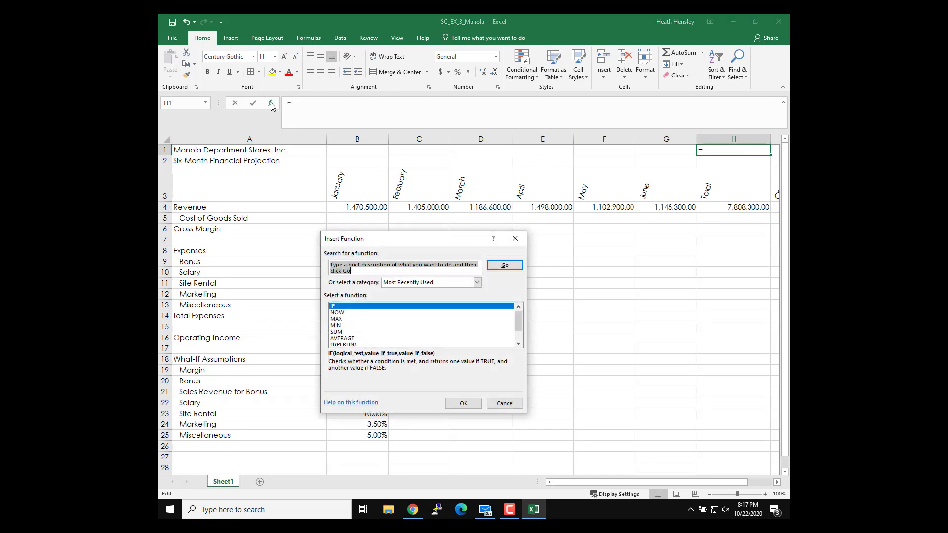
click(337, 313)
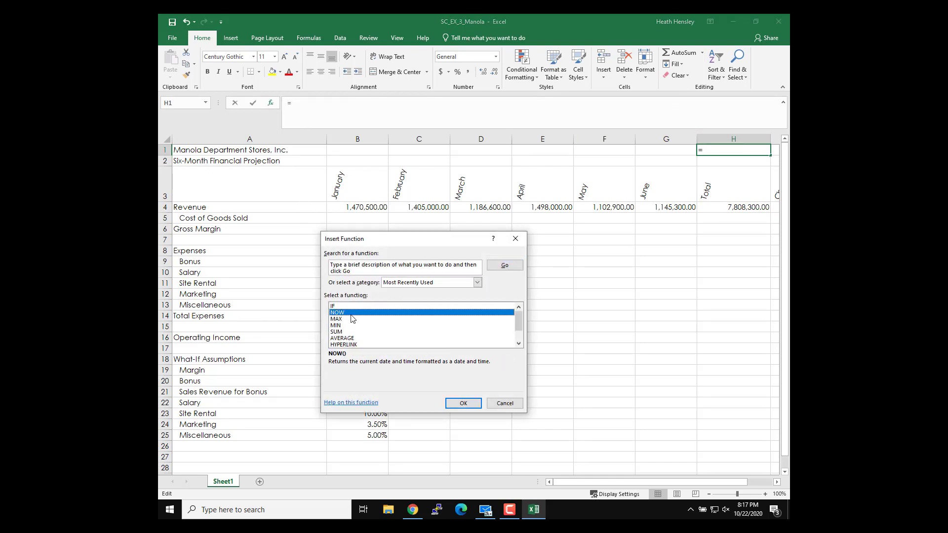
click(459, 403)
click(446, 349)
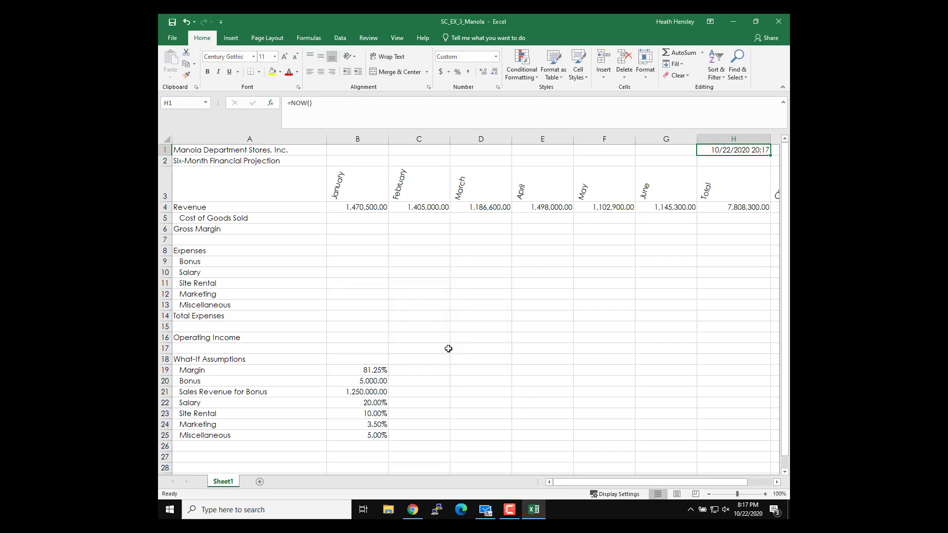
Format H1 with the 2012-03-14 year-month-day date type so it shows 2020-10-22
right_click(724, 151)
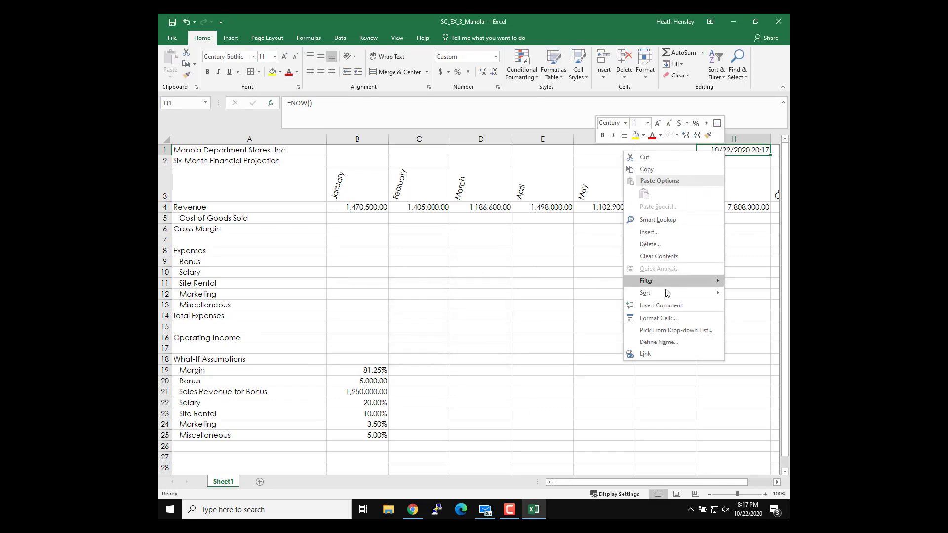
click(655, 319)
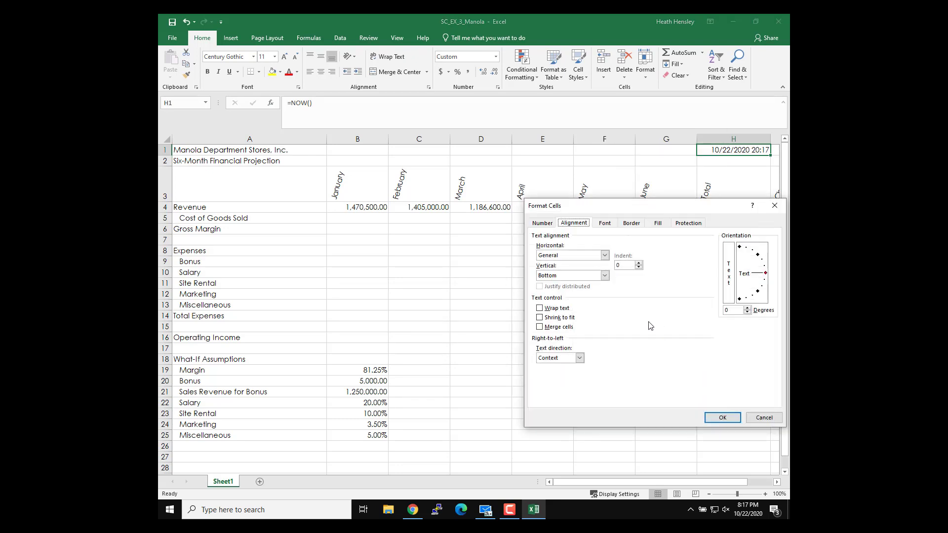
click(545, 225)
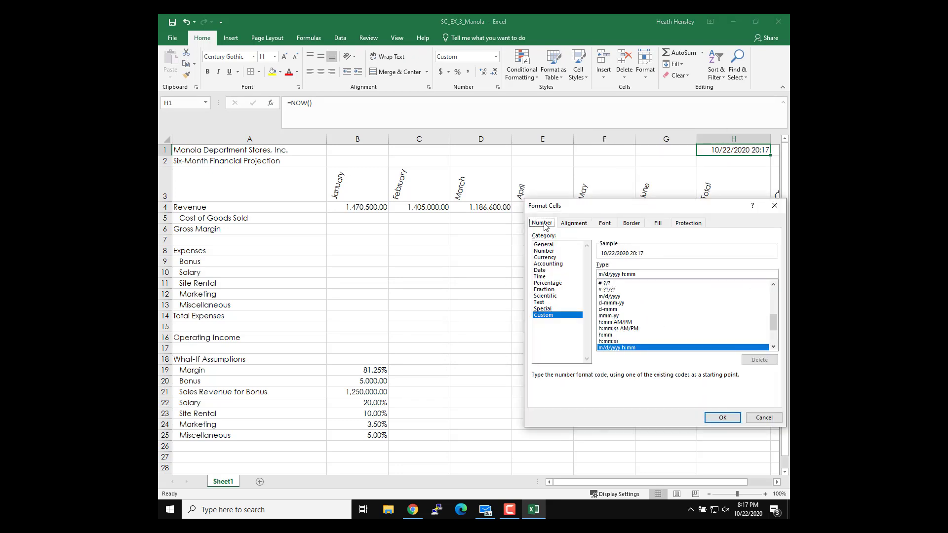
click(540, 271)
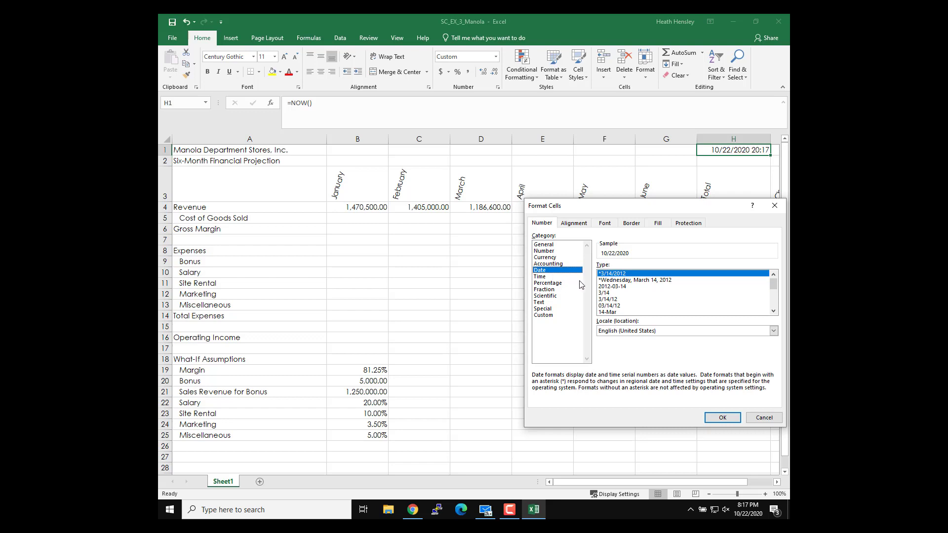
click(609, 286)
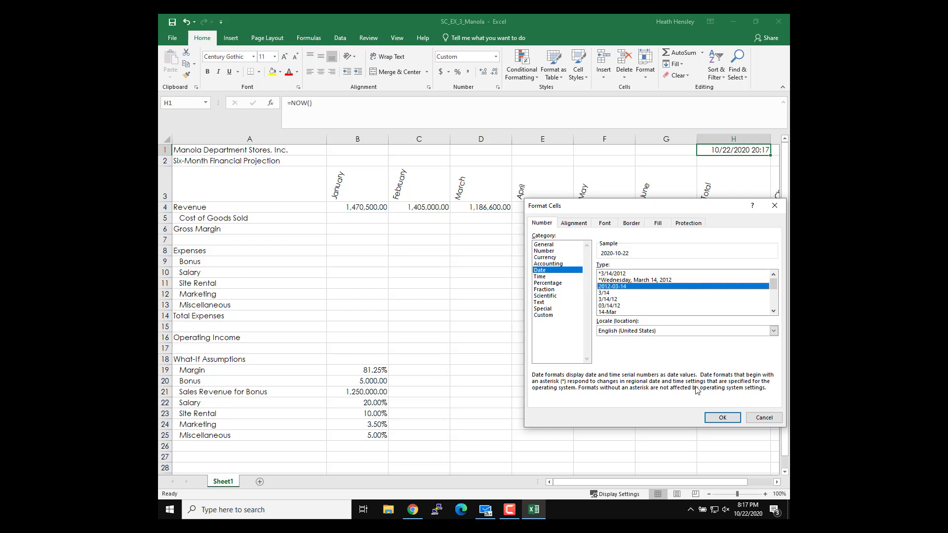
click(713, 417)
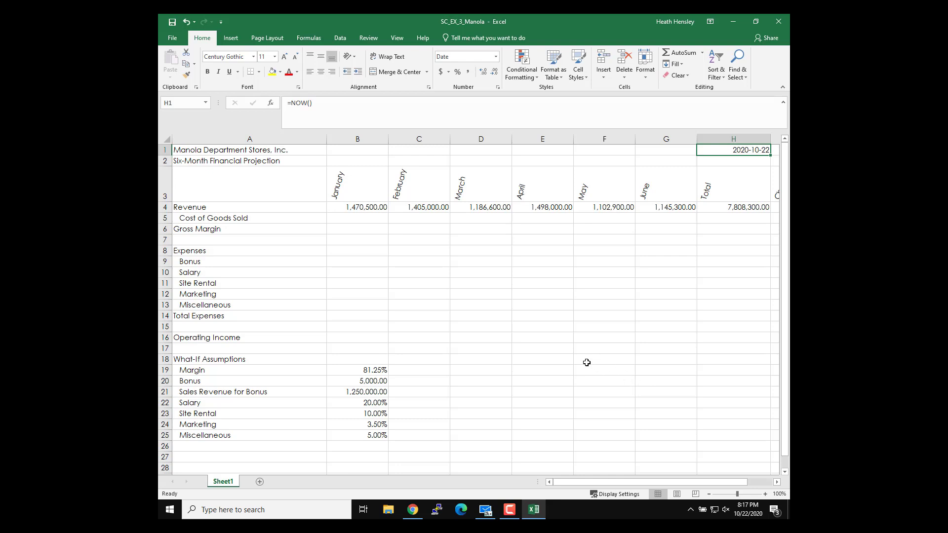
Enter =B4*(1-$B$19) in B5 (275718.75) and =B4-B5 in B6 (1,194,781.25)
click(358, 220)
text(=)
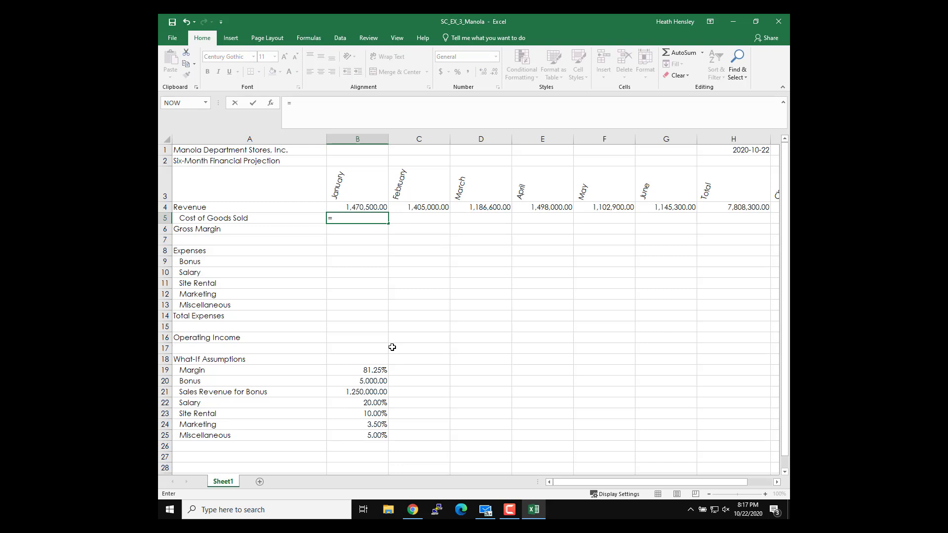
text(B4)
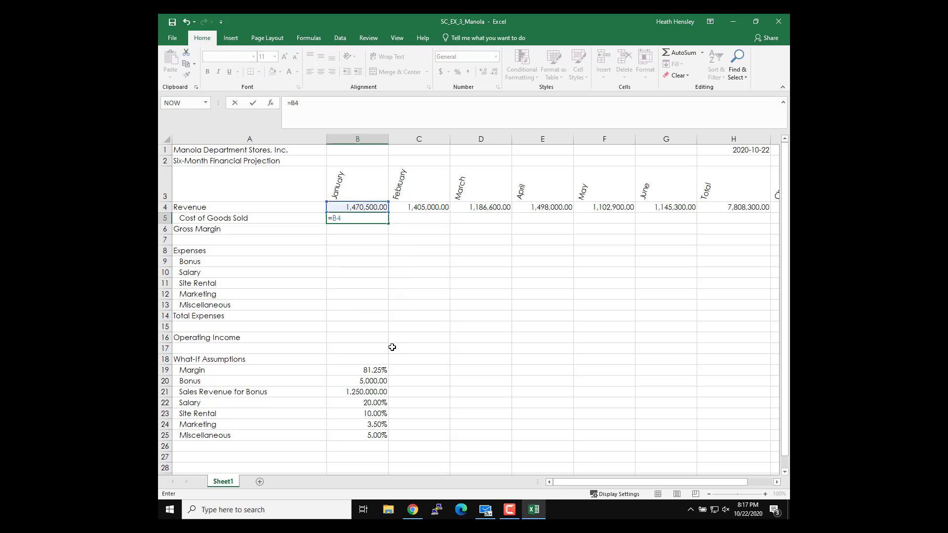
text(*)
text((1-)
text($B)
text($)
text(19))
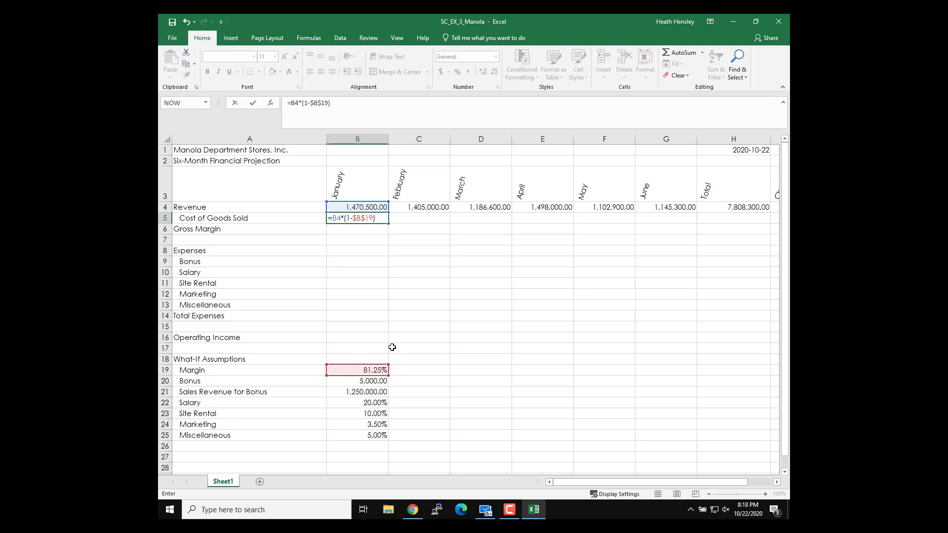
key(Return)
text(=)
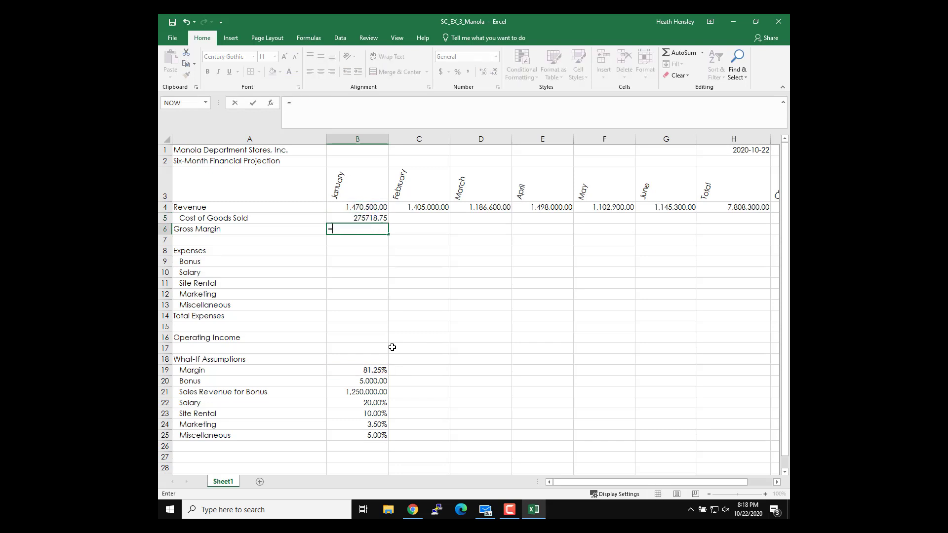
text(B4)
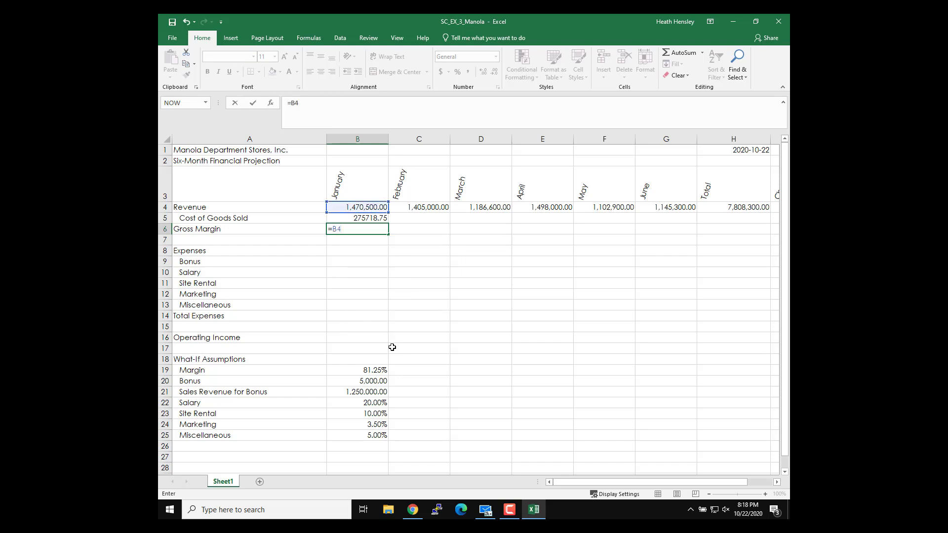
text(-)
text(B5)
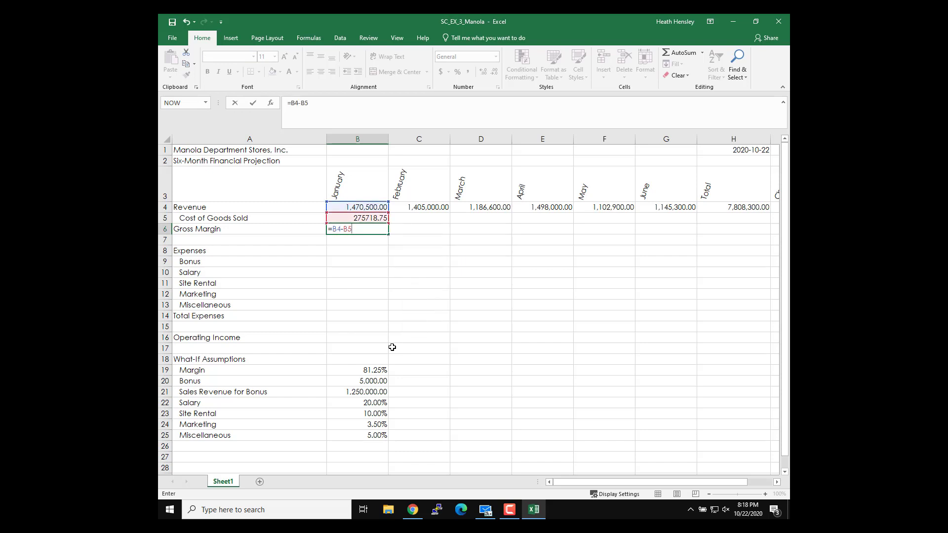
click(252, 102)
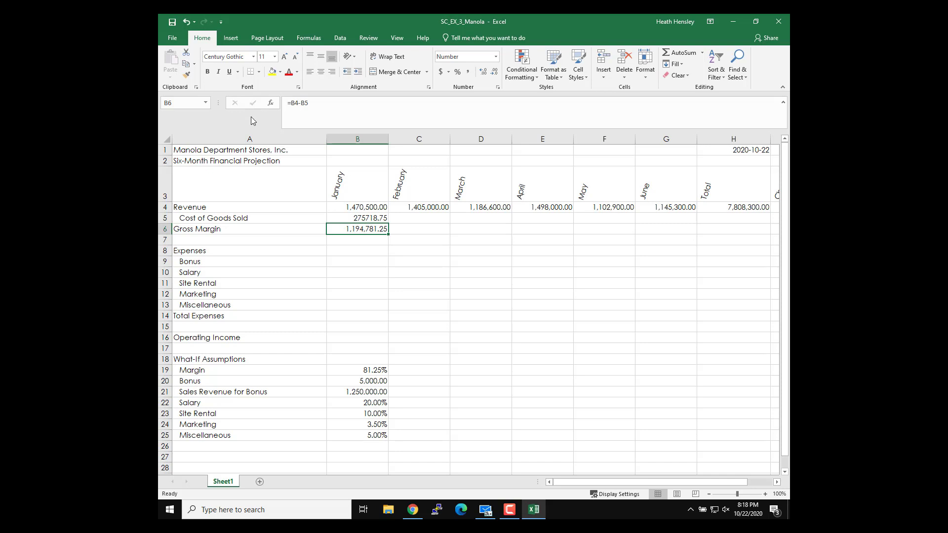
click(364, 258)
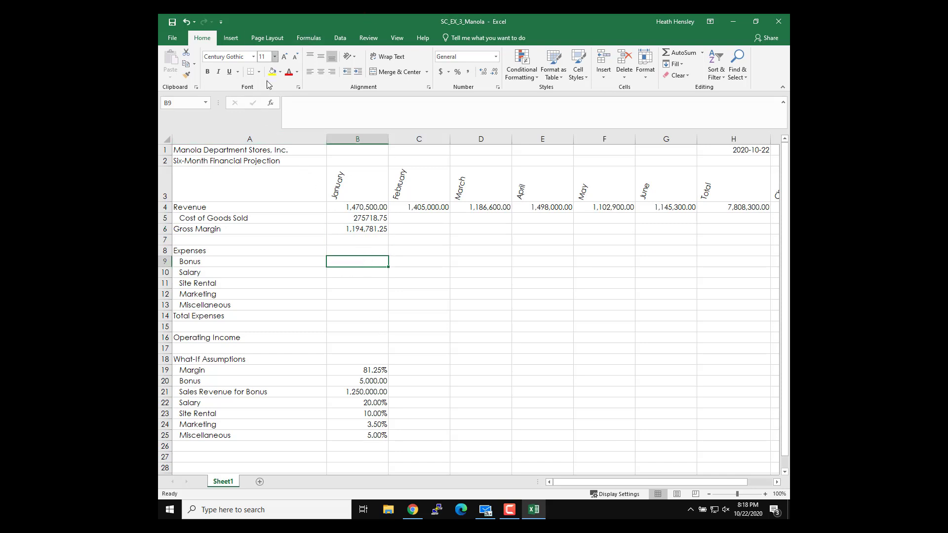
Put =IF(B4>=$B$21,$B$20,0) in January's Bonus cell B9, showing 5000
click(270, 102)
click(339, 313)
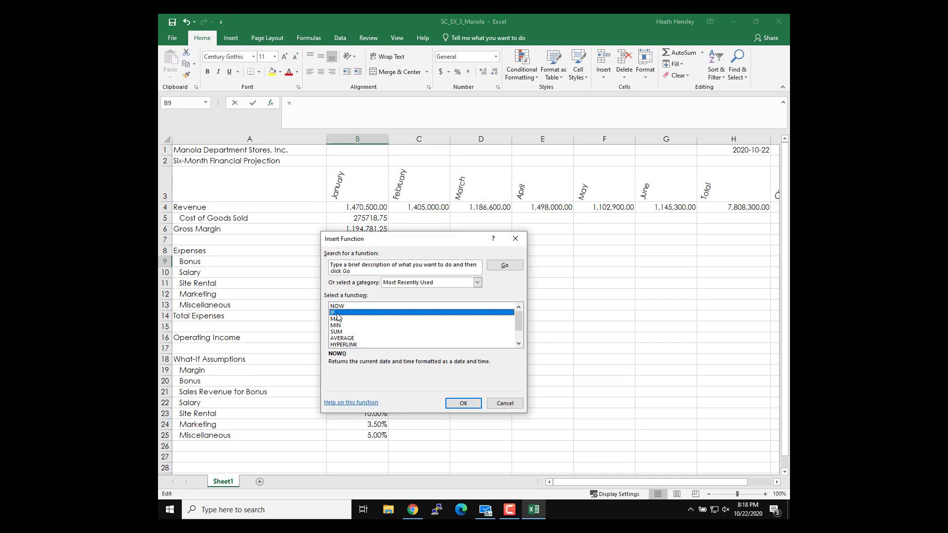
click(464, 403)
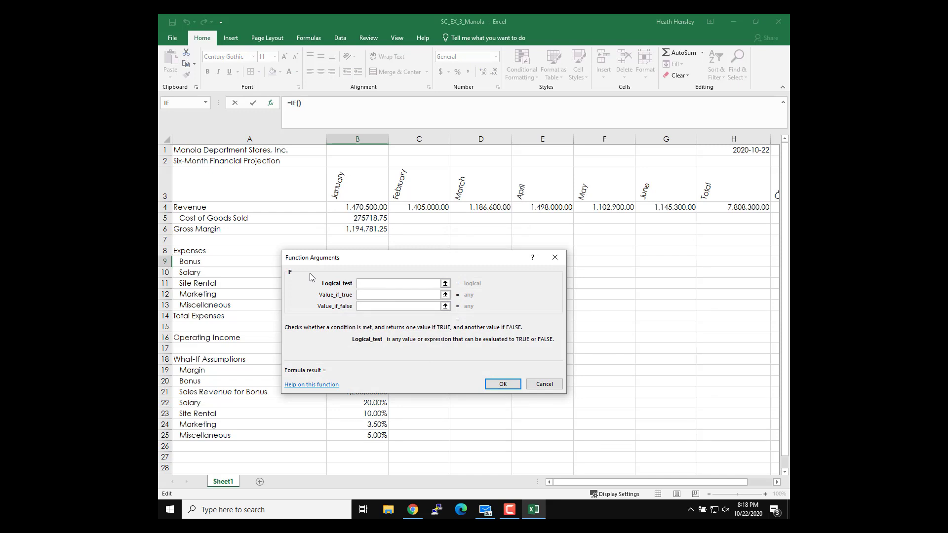
text(b4)
text(>=)
text($)
text(b)
text($21)
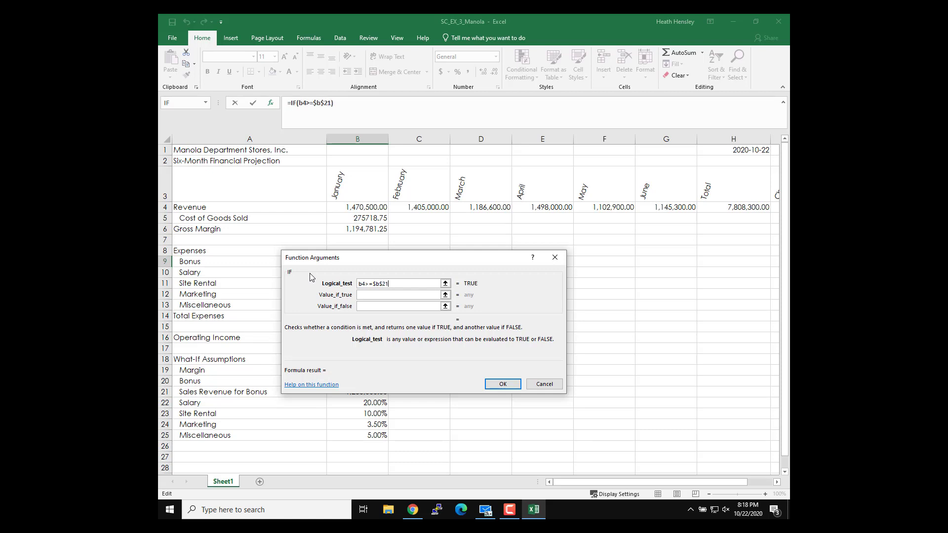
key(Tab)
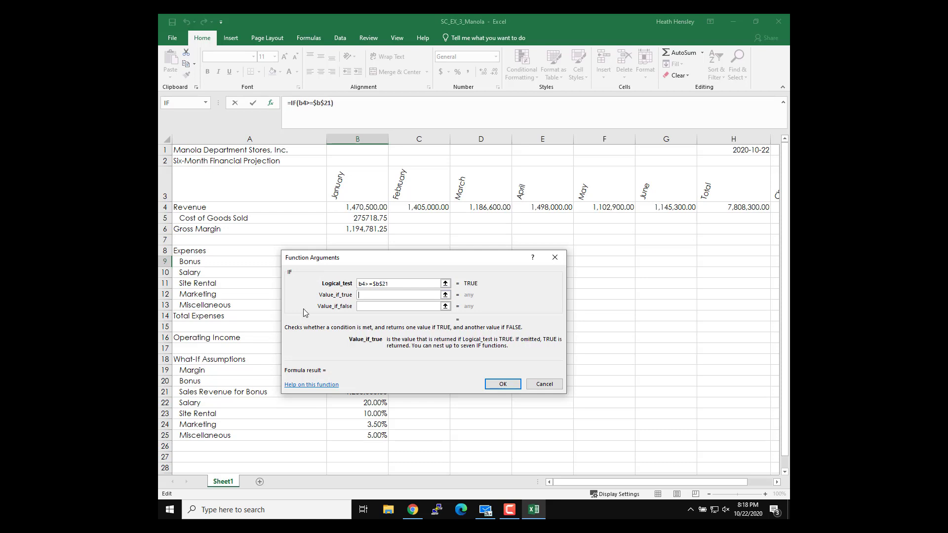
text($b)
text($20)
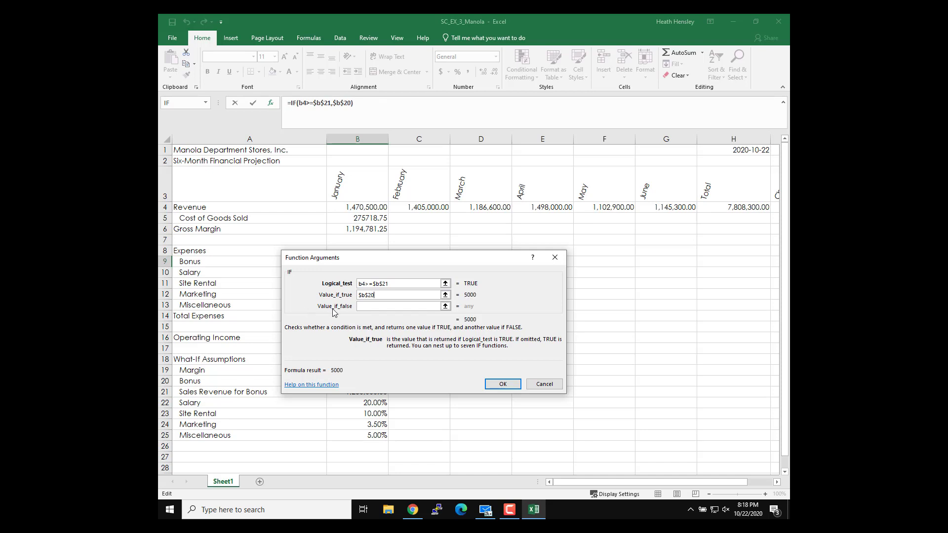
click(362, 306)
text(0)
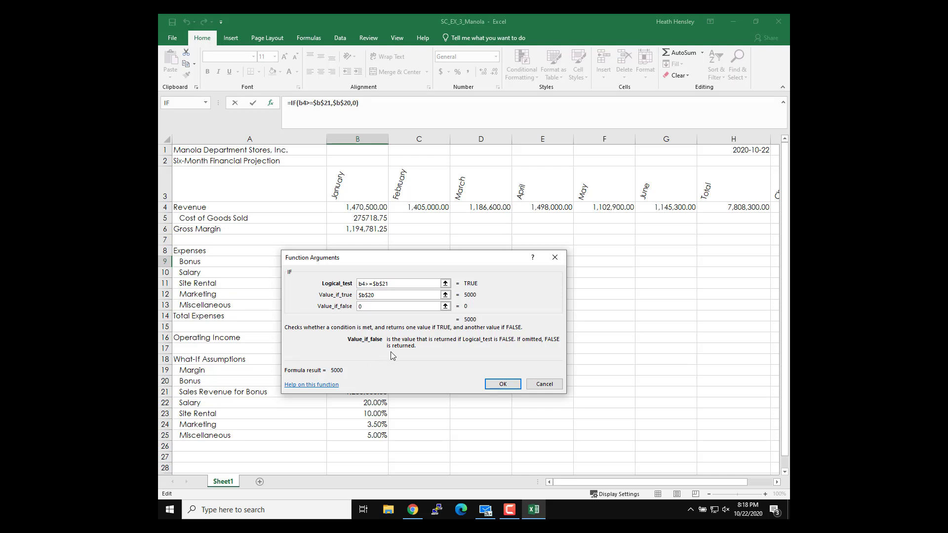
click(497, 385)
click(497, 386)
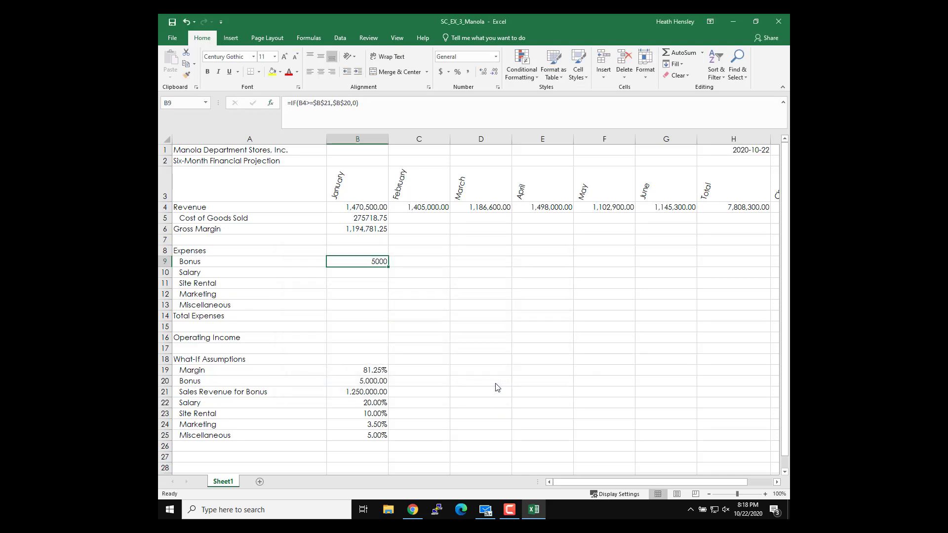
click(356, 276)
Enter =B4*$B$22 for Salary (294100) and =B4*$B$23 for Site Rental (147050)
text(=)
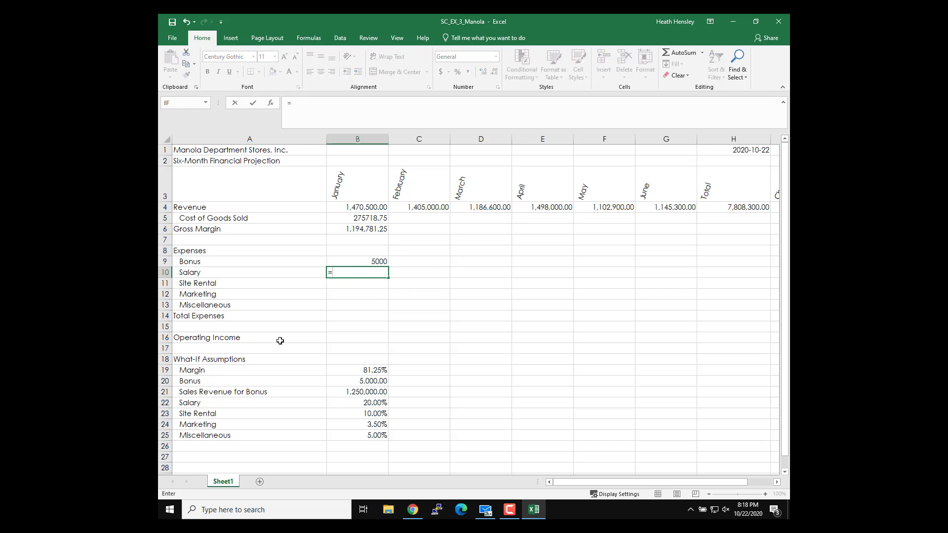
text(B)
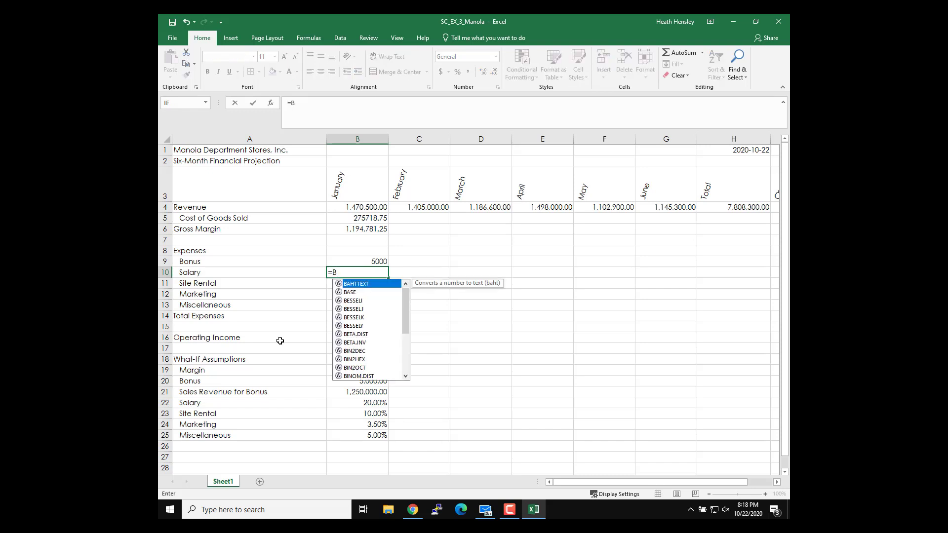
text(4*)
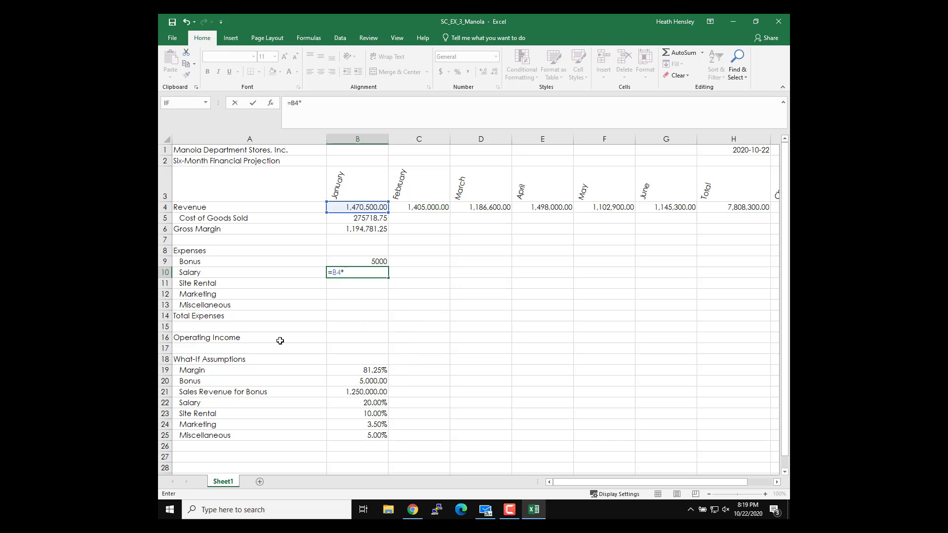
text($B)
text($)
text(20)
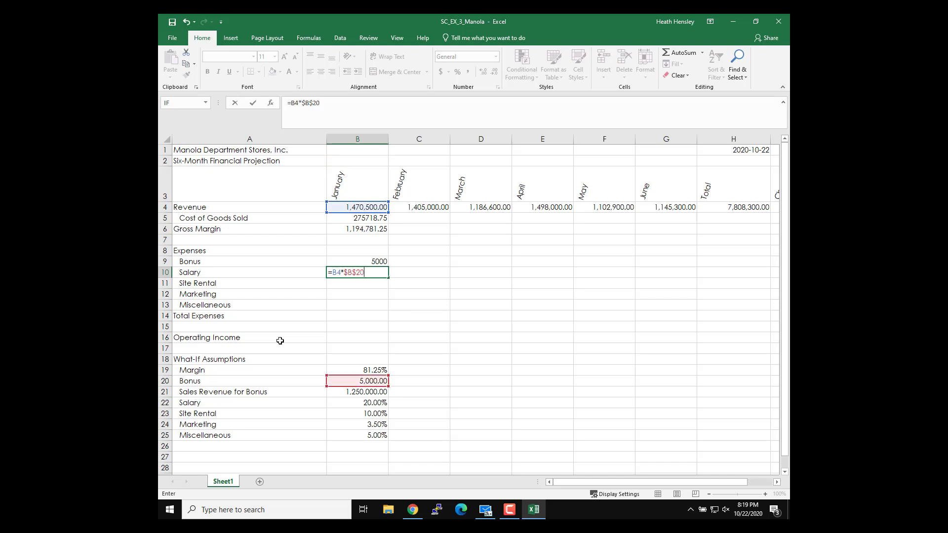
key(BackSpace)
text(1)
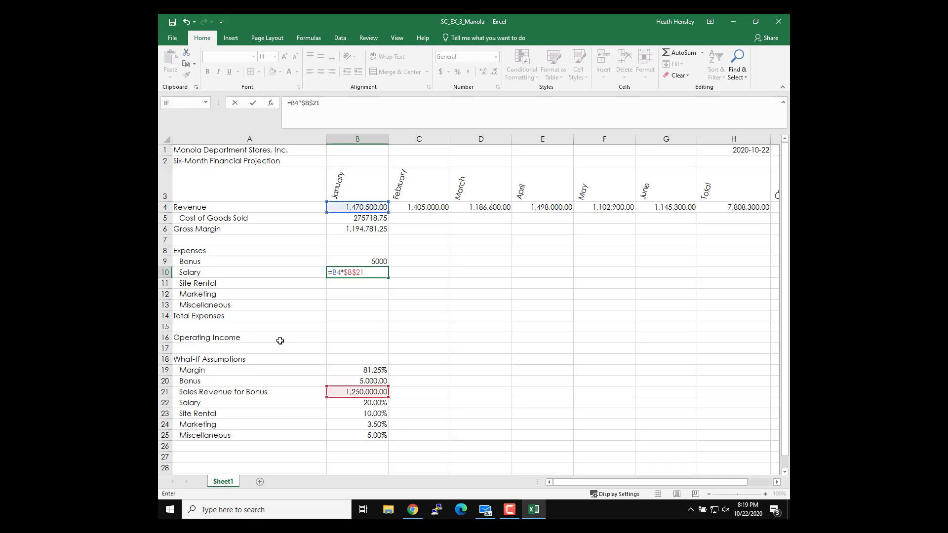
key(BackSpace)
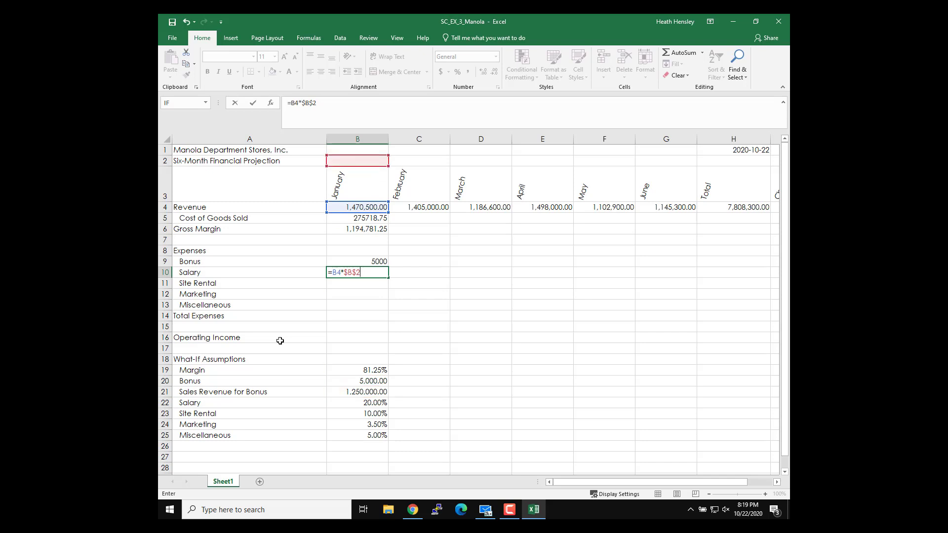
text(1)
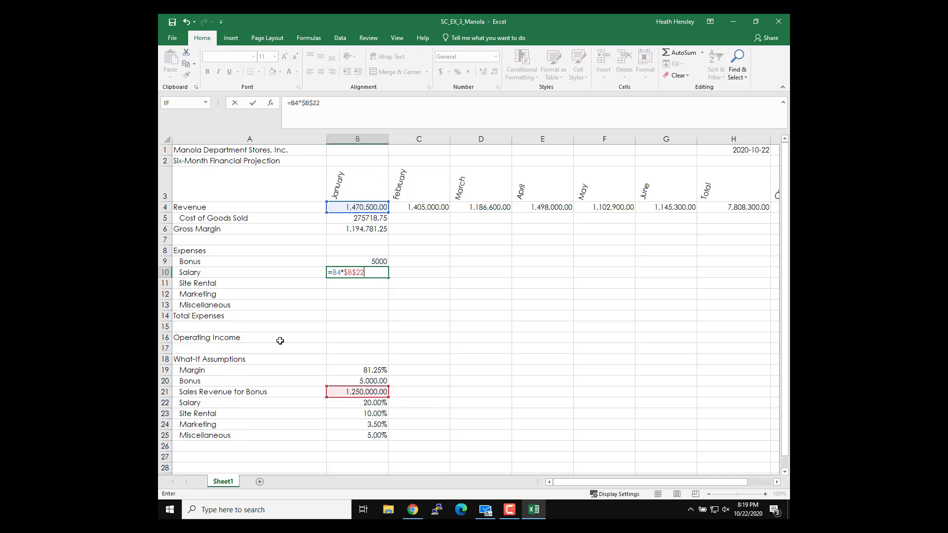
key(BackSpace)
text(2)
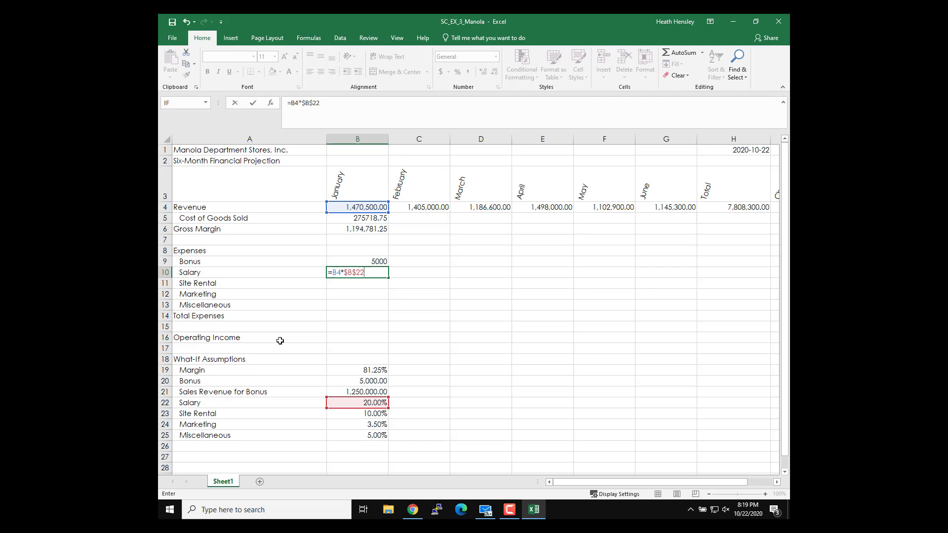
key(Return)
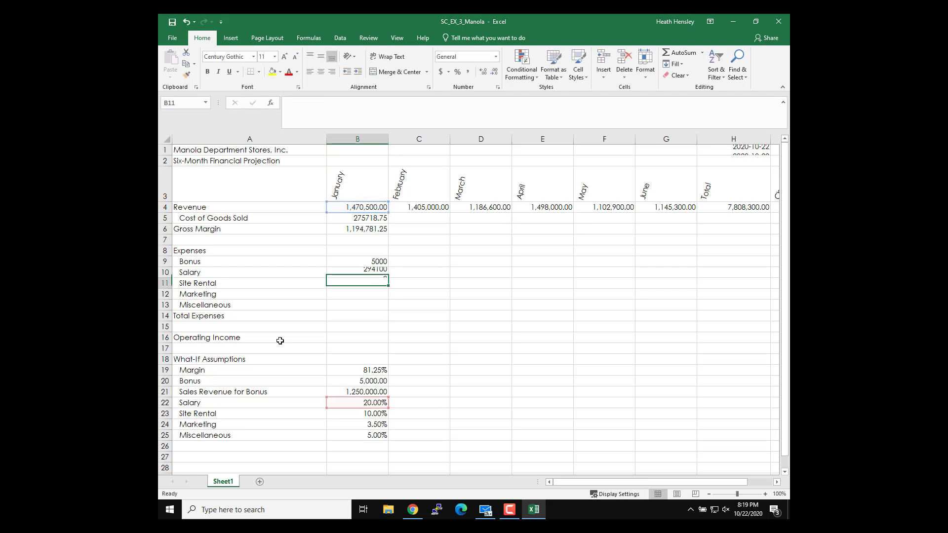
text(=B)
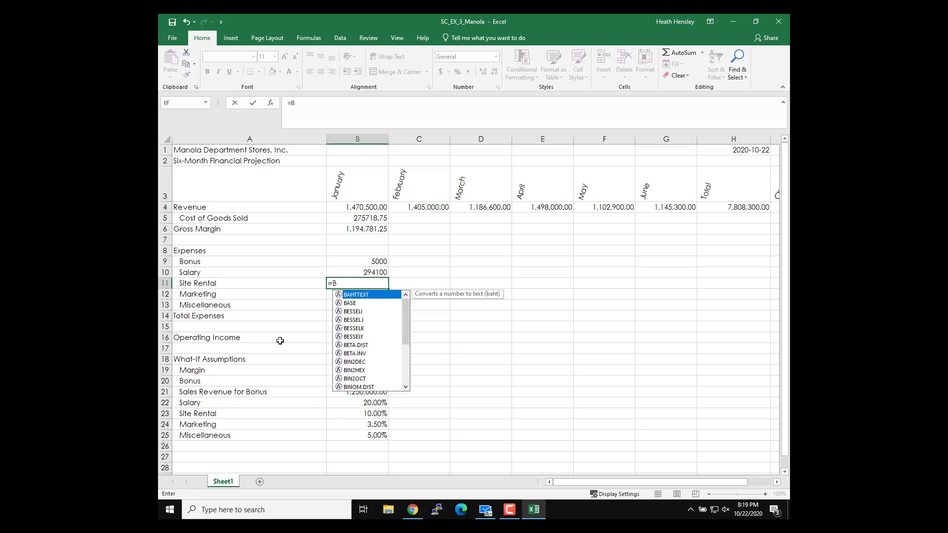
text(4*)
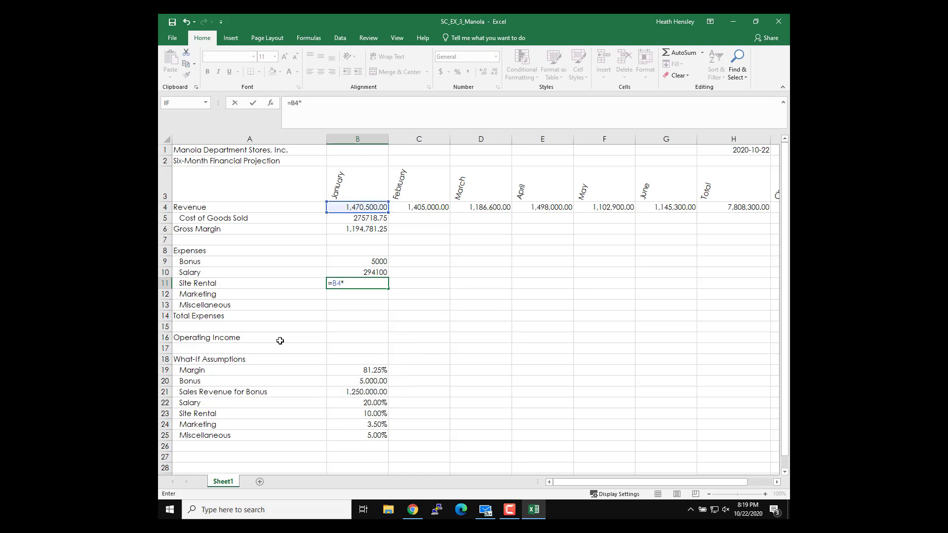
text($B$)
text(23)
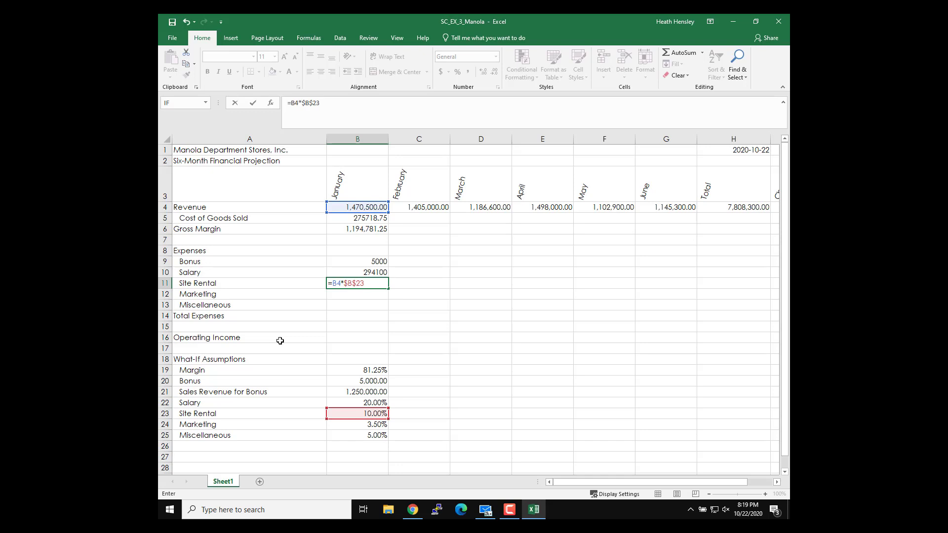
key(Return)
Enter =B4*$B$24 for Marketing (51467.5) and =B4*$B$25 for Miscellaneous (73525)
text(B)
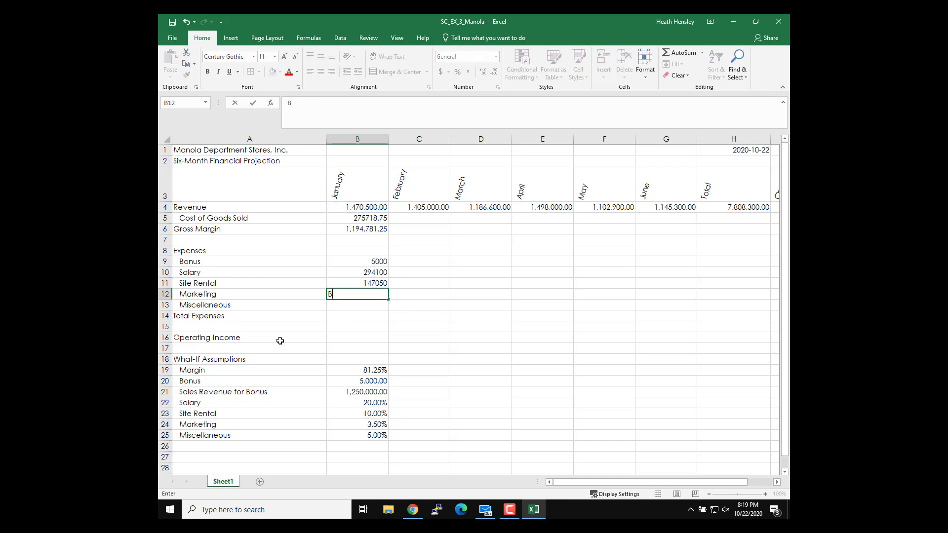
text(4*)
key(BackSpace)
key(BackSpace)
key(BackSpace)
text(=B4)
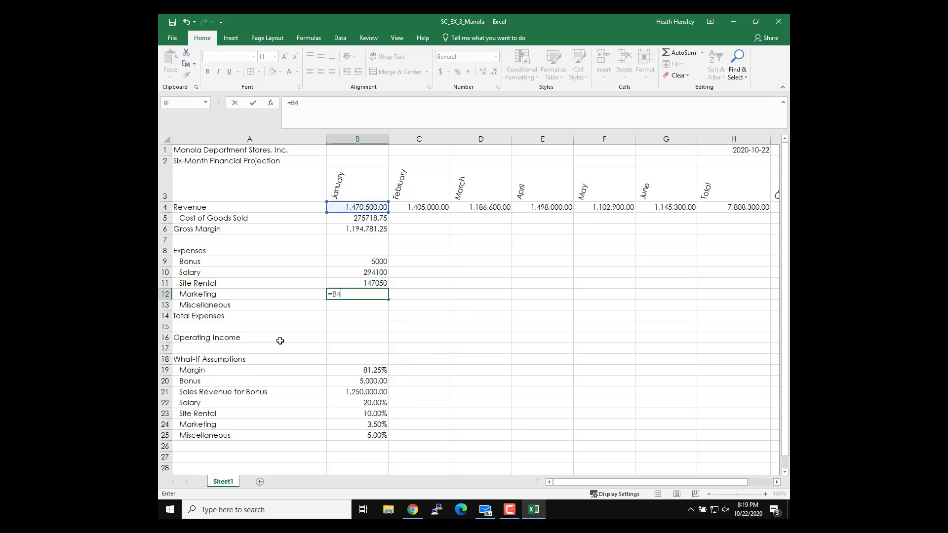
text(*$B)
text($24)
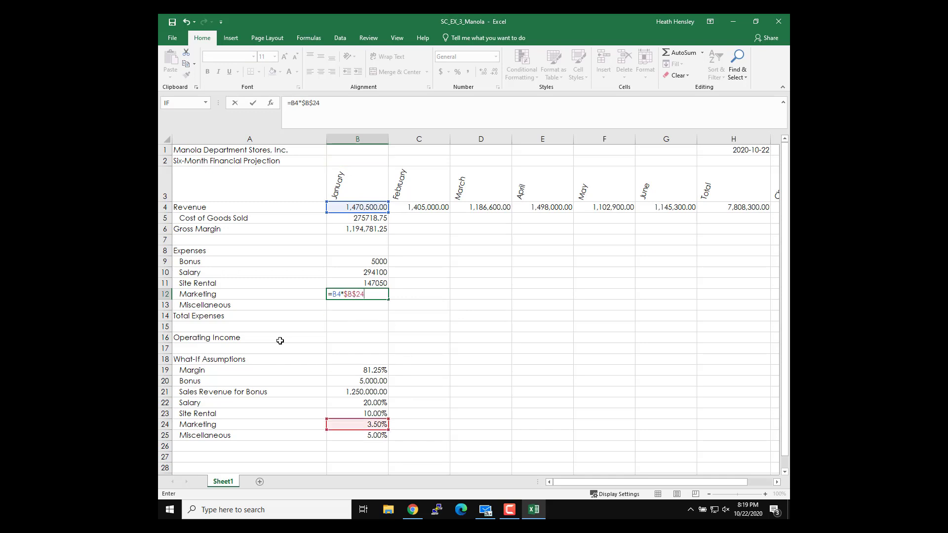
key(Return)
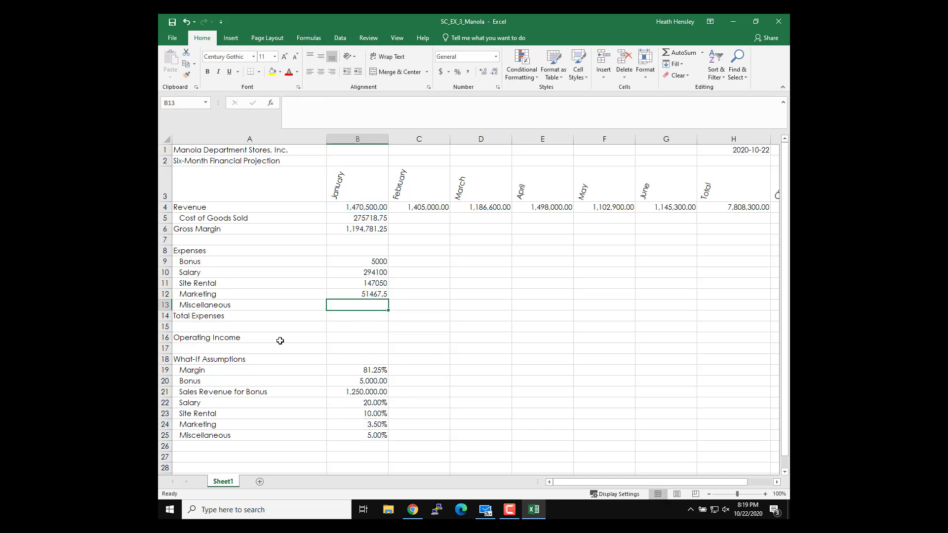
text(=B4*)
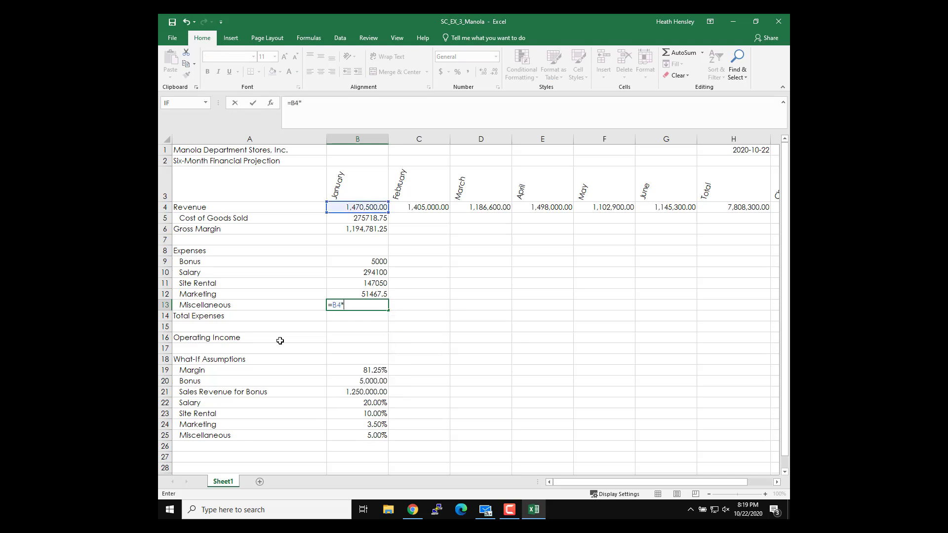
text($B)
text($2)
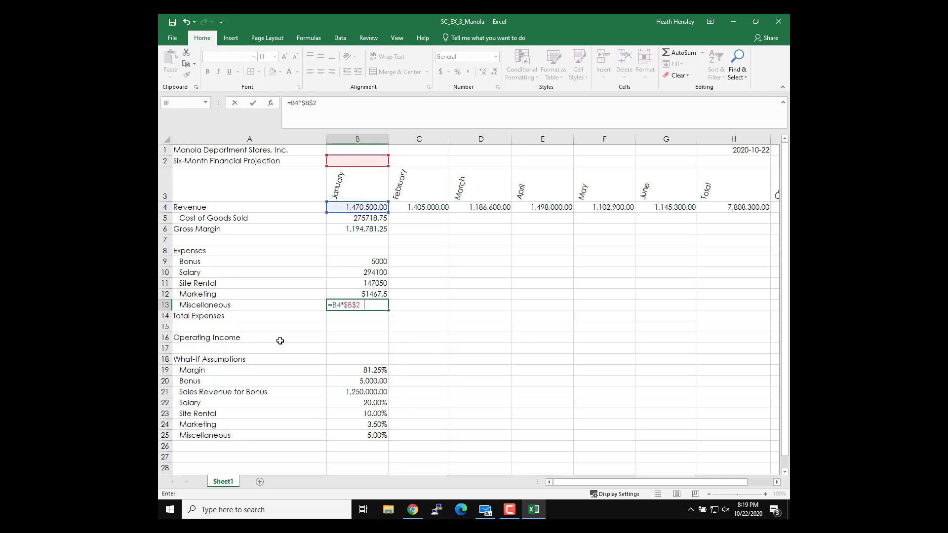
text(5)
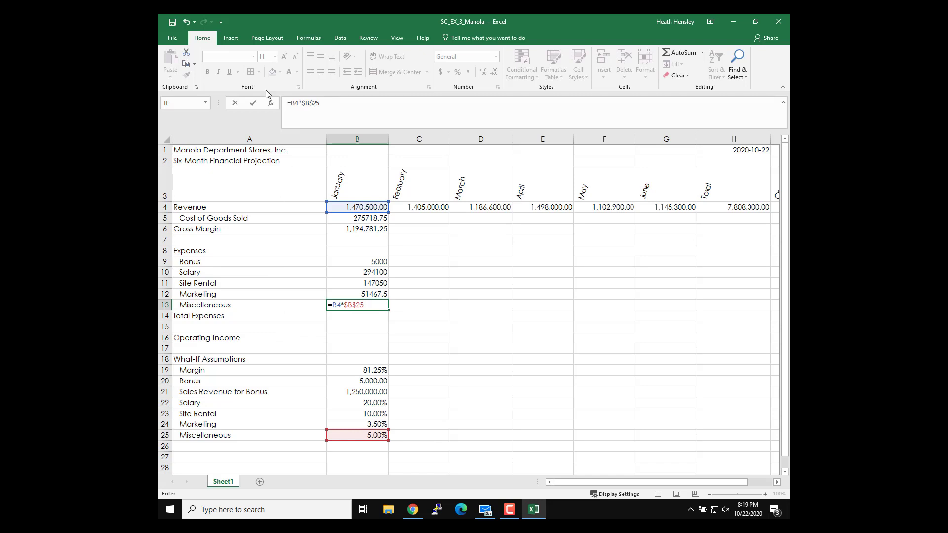
click(253, 104)
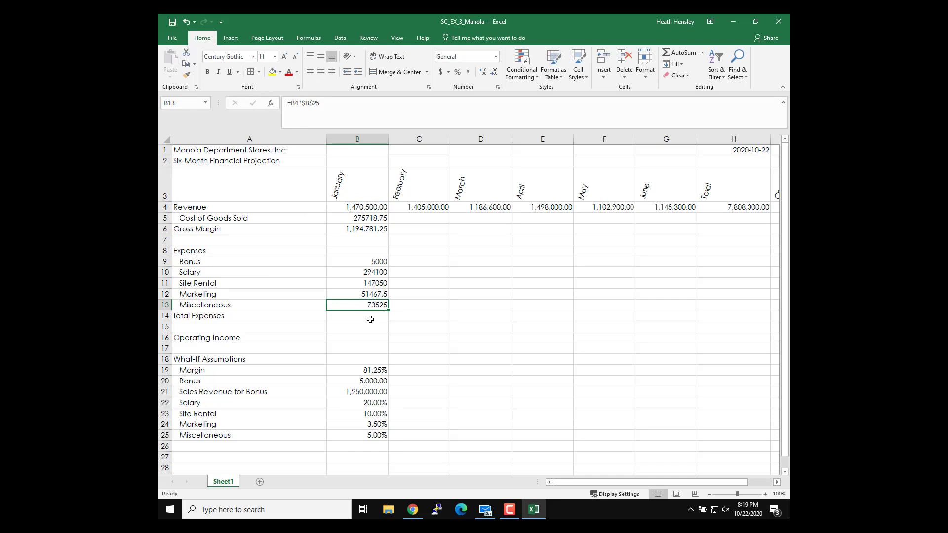
click(370, 320)
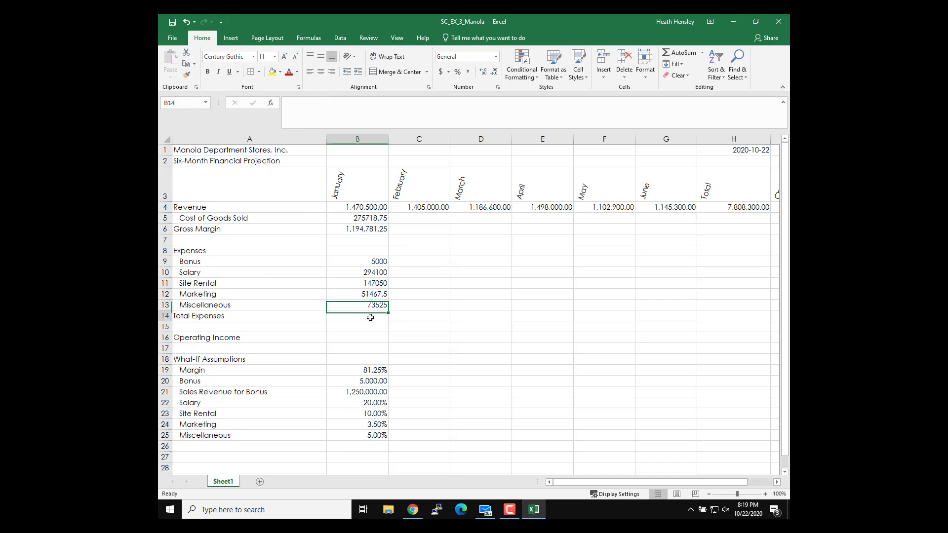
AutoSum January expenses in B14 (571142.5) and enter =B6-B14 in B16 (623,638.75)
click(682, 54)
click(682, 53)
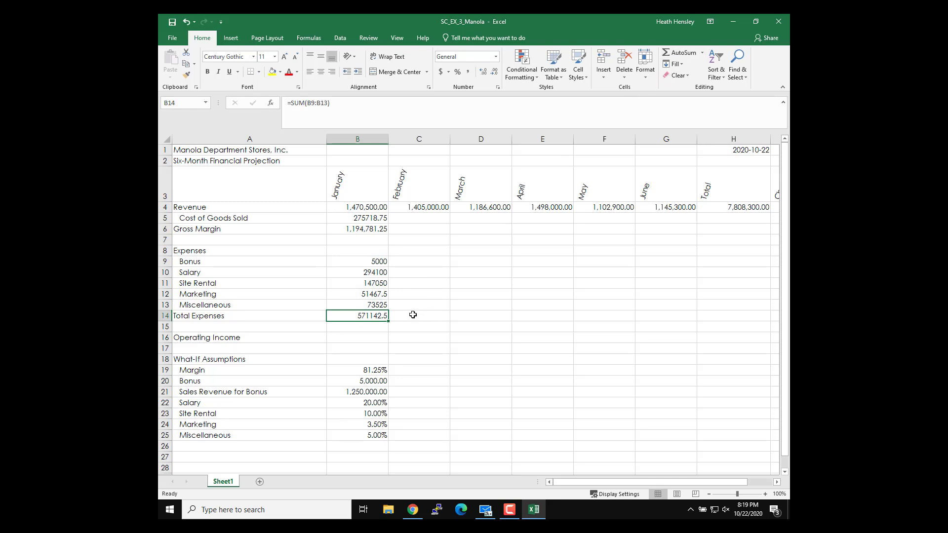
click(366, 337)
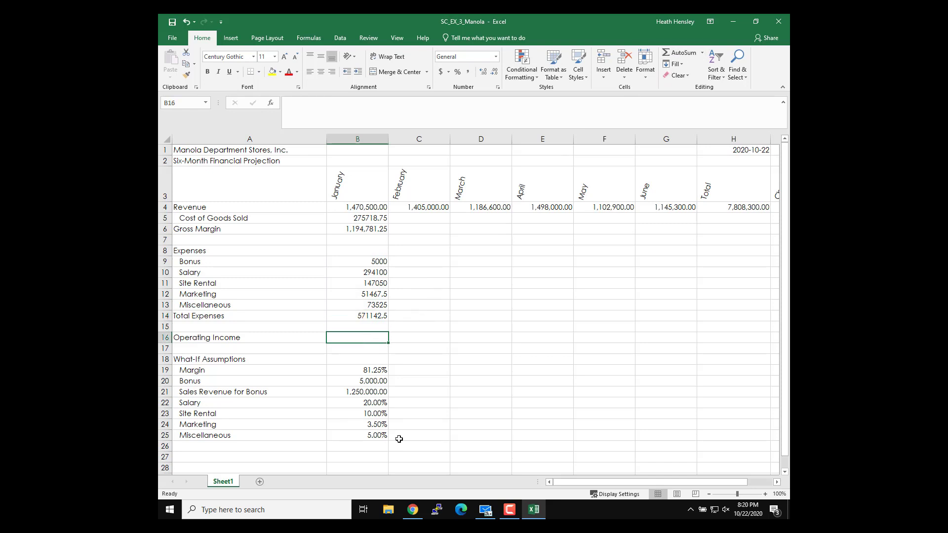
text(=b6-)
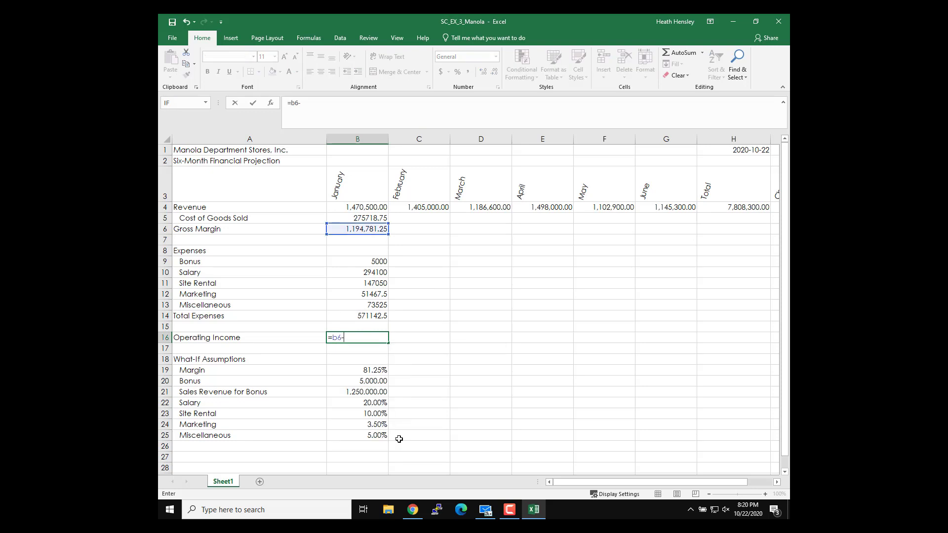
text(b14)
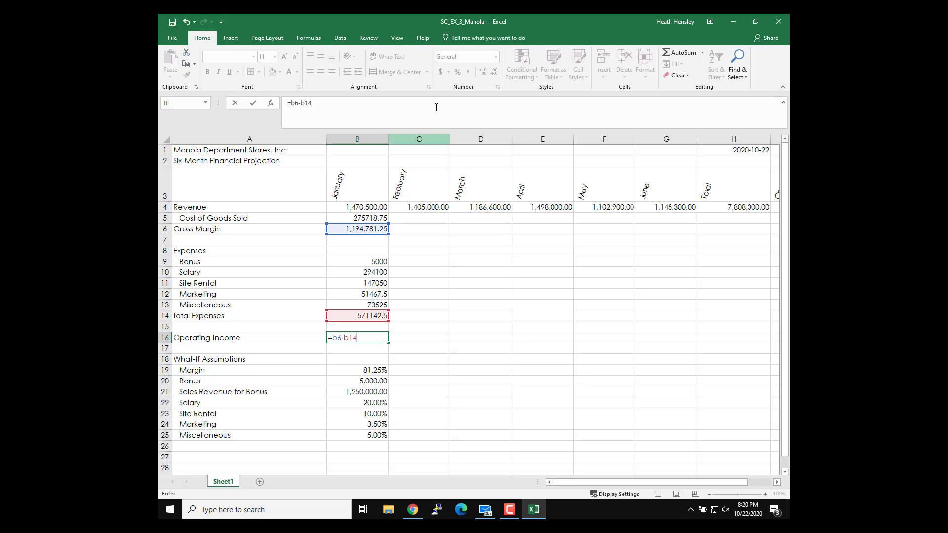
click(253, 103)
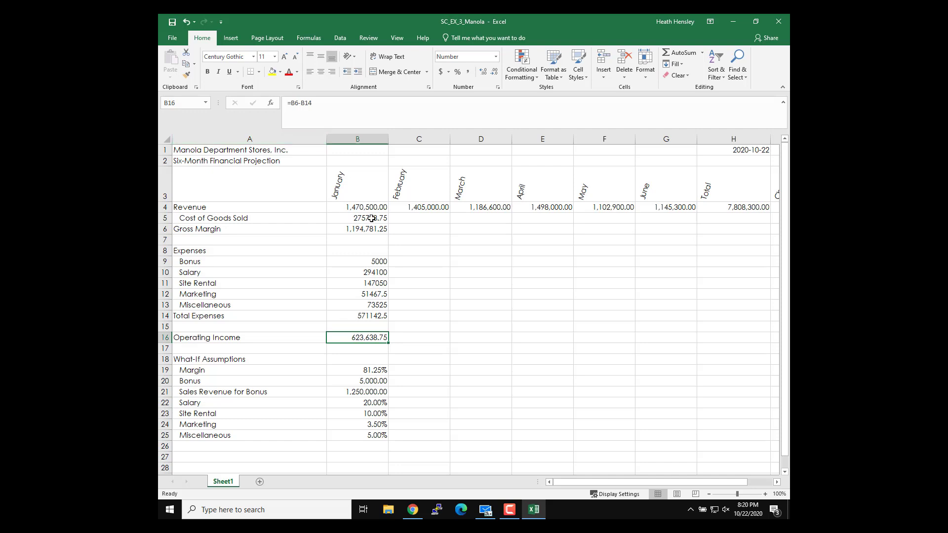
Fill B5:B16 across to June, AutoSum each row into column H, and autofit column H
mouse_move(371, 218)
mouse_down()
mouse_move(386, 339)
mouse_move(679, 356)
mouse_up()
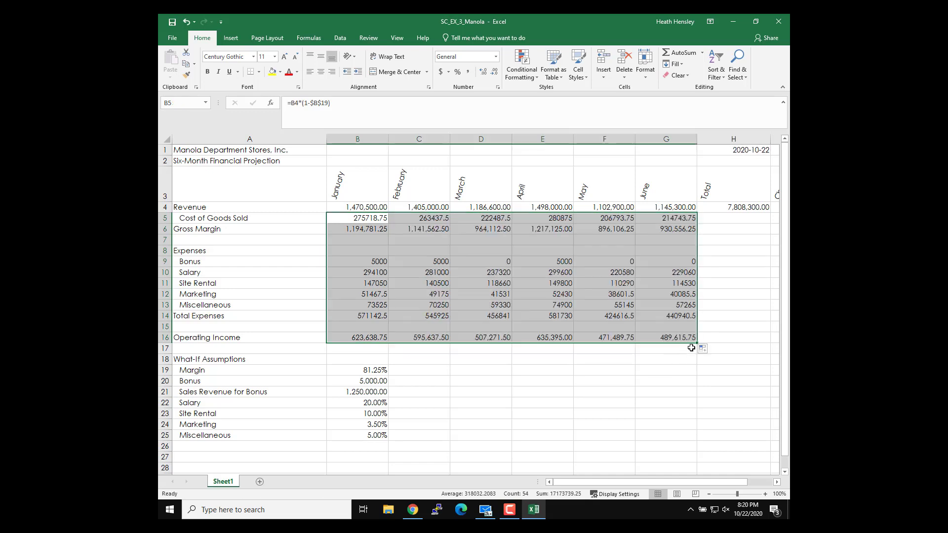
drag(740, 217, 743, 228)
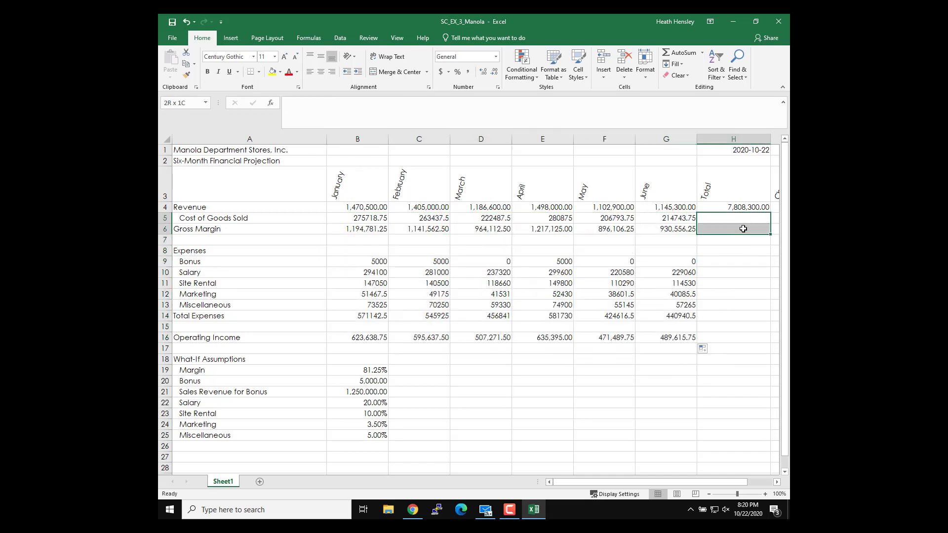
ctrl+drag(743, 261, 744, 313)
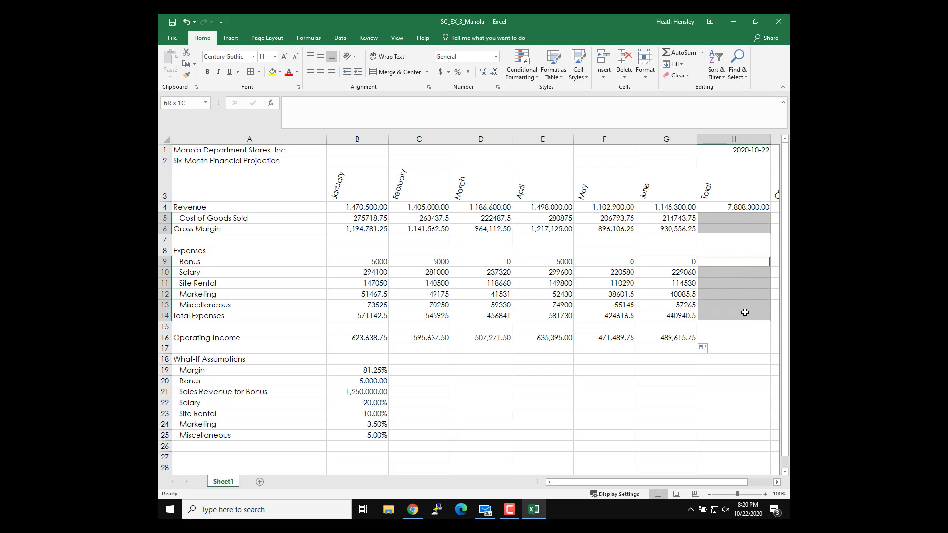
ctrl+click(734, 339)
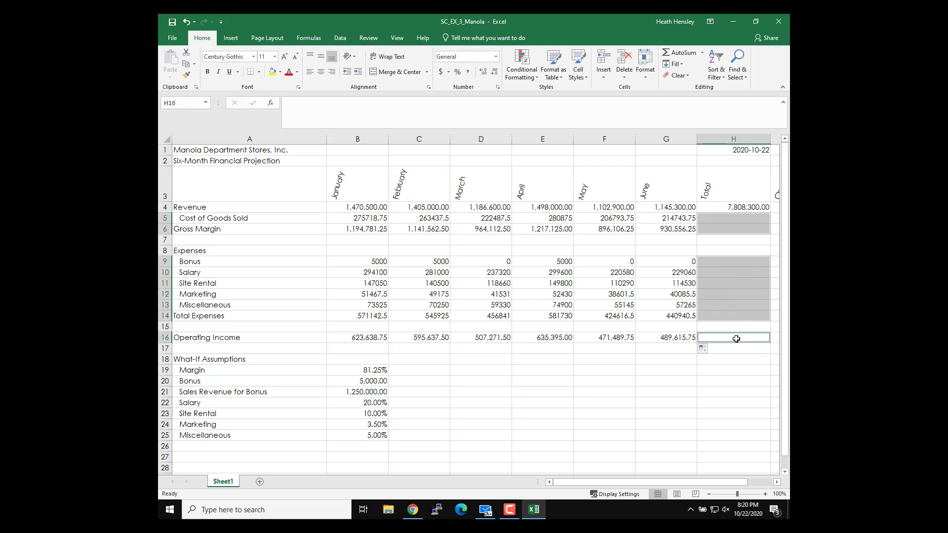
click(684, 52)
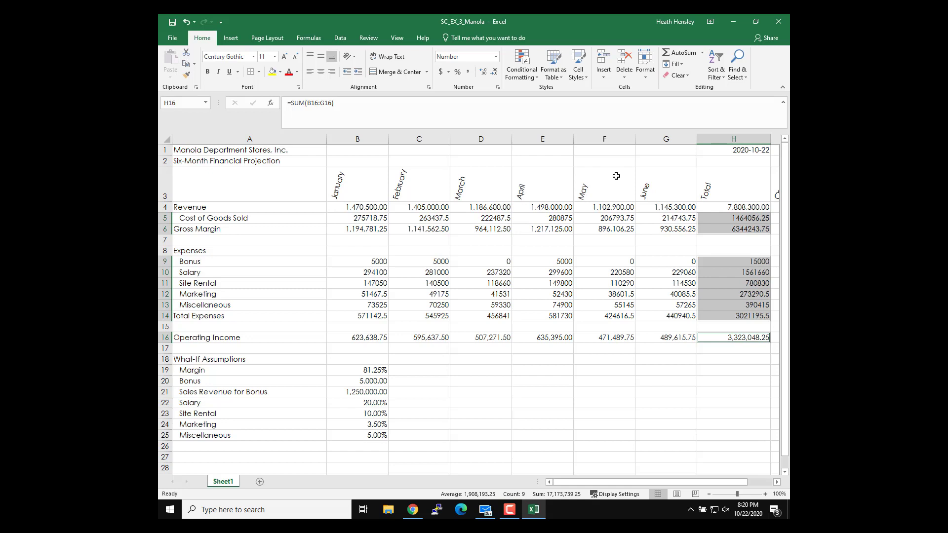
double_click(770, 139)
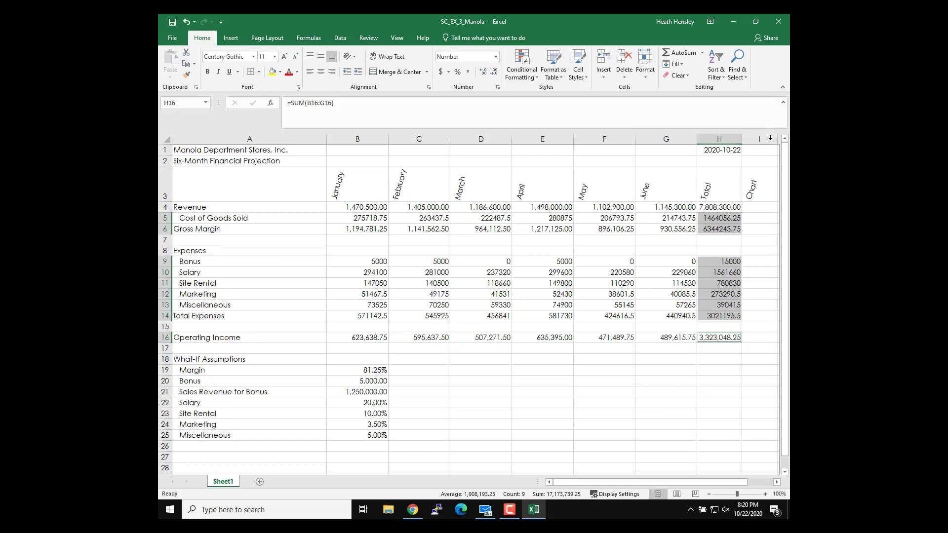
Add blue column sparklines to I4:I16 charting each row's six monthly values
click(753, 207)
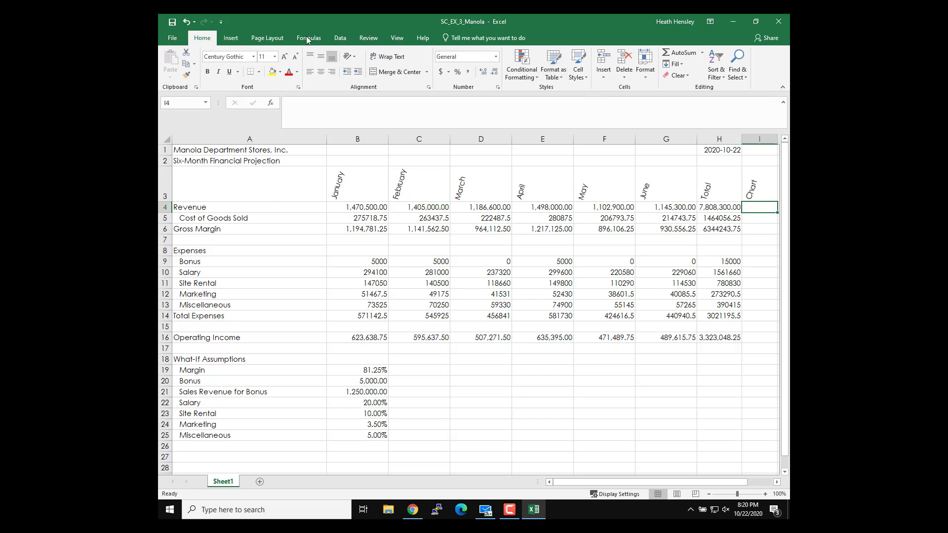
click(230, 38)
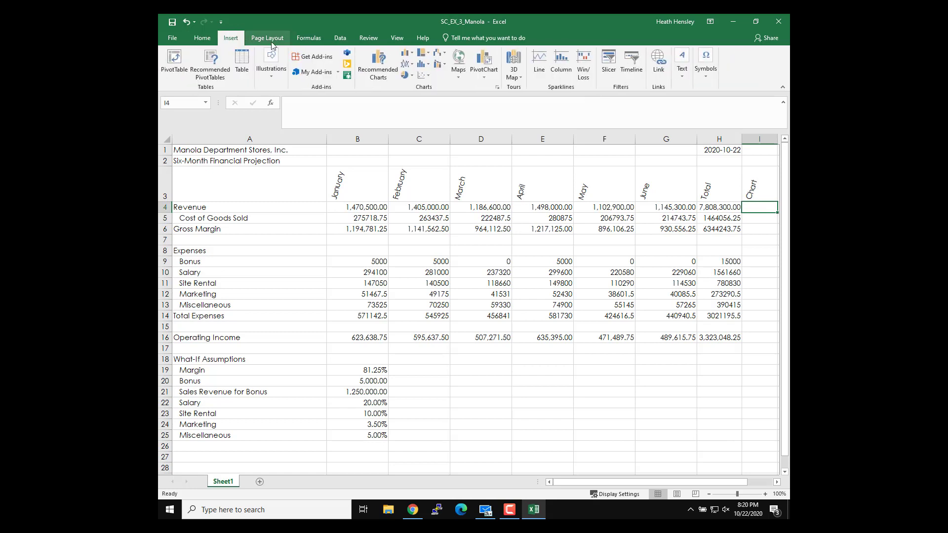
click(538, 65)
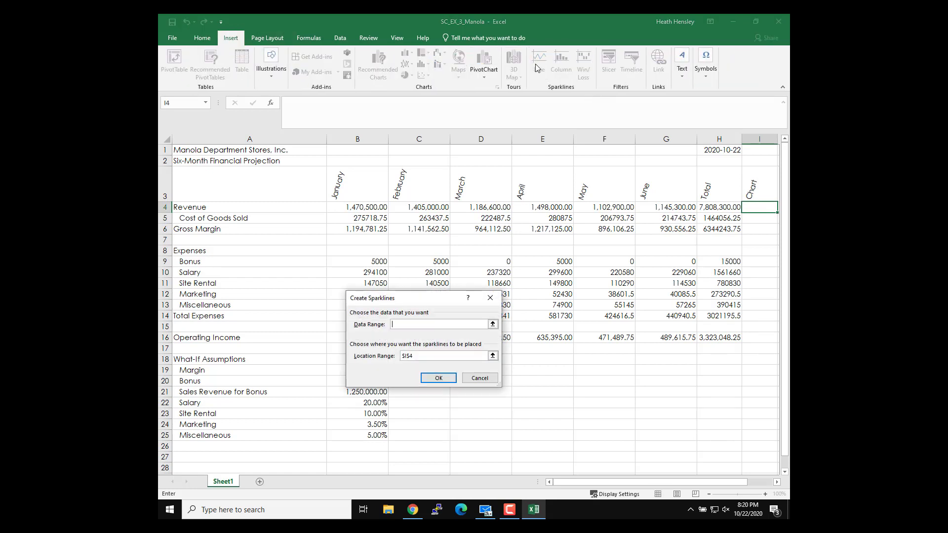
text(B4:G4)
click(439, 378)
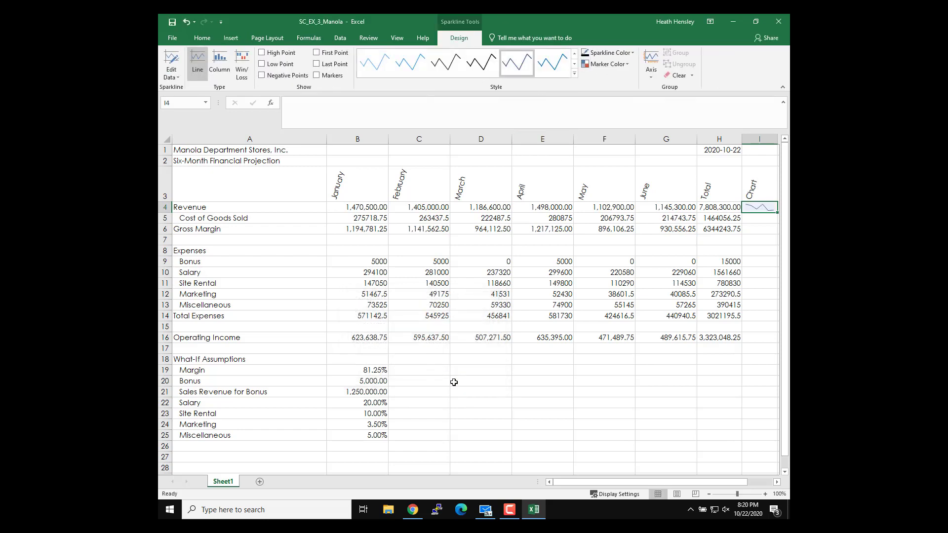
click(575, 74)
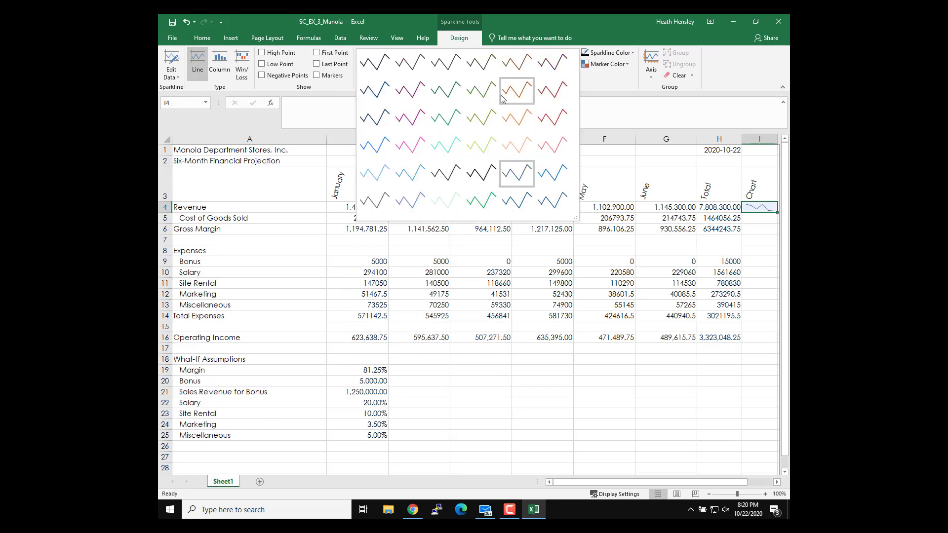
click(376, 148)
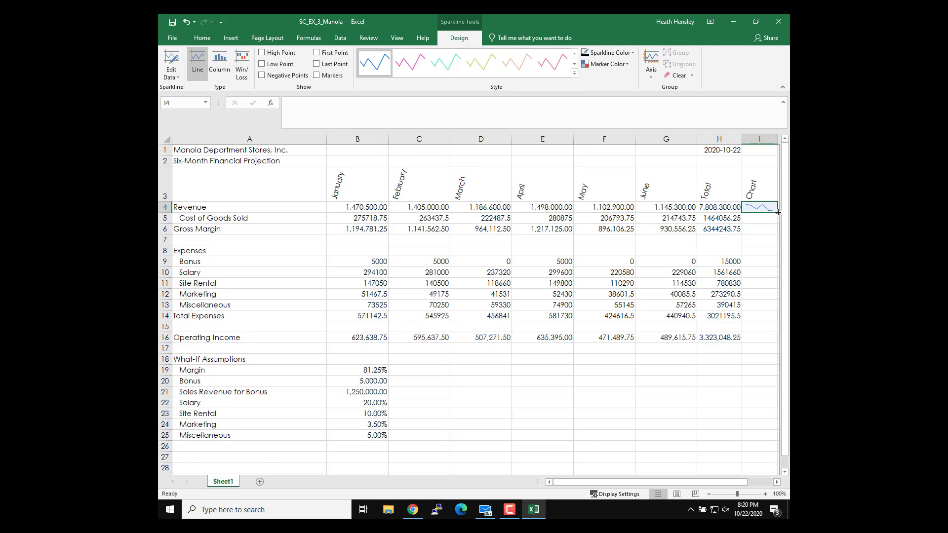
drag(778, 213, 776, 343)
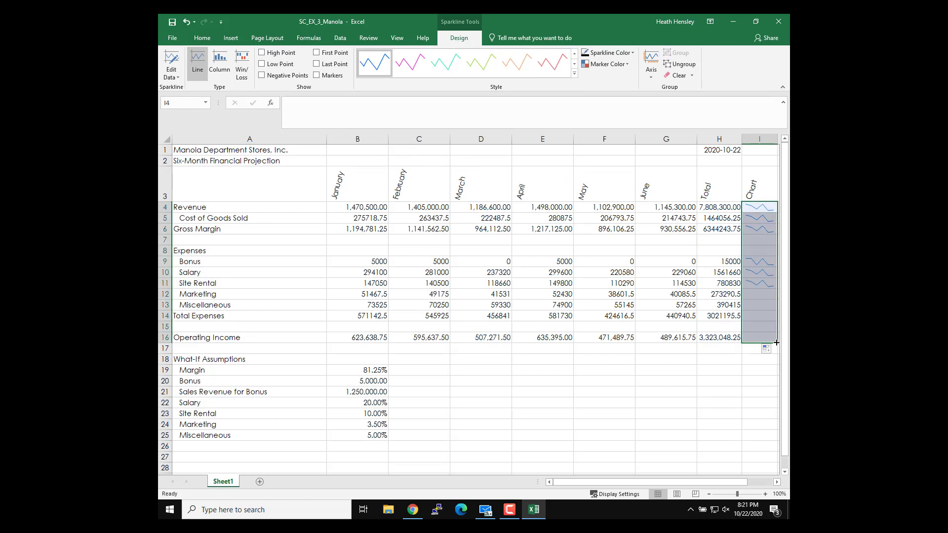
click(222, 64)
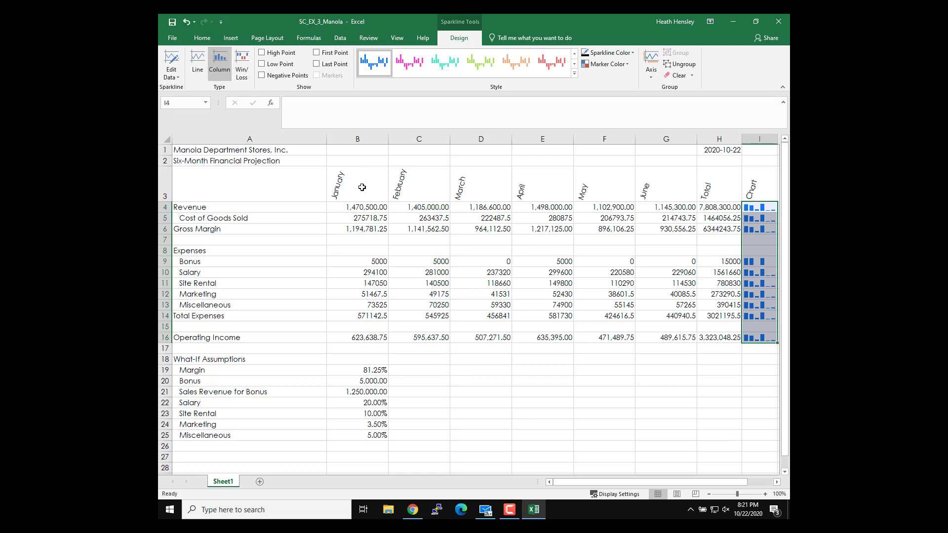
click(360, 208)
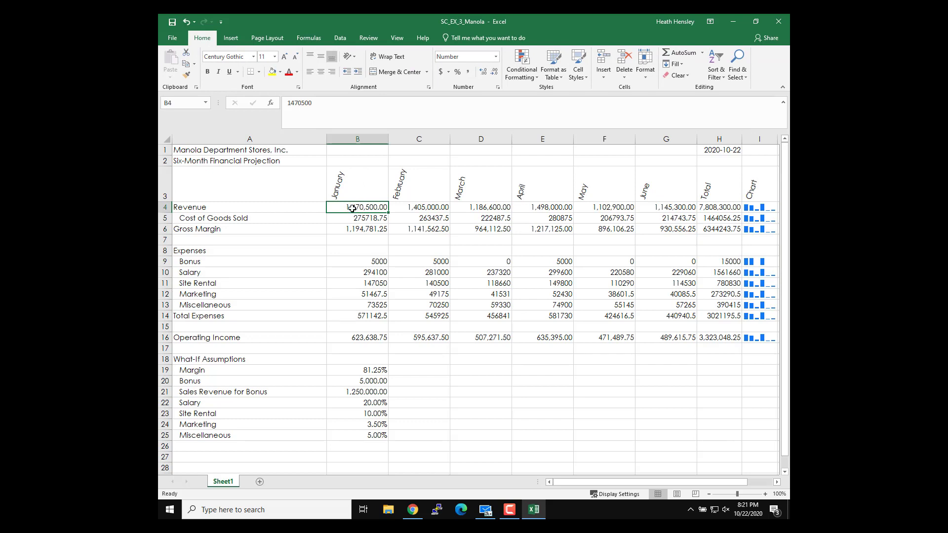
Format Revenue, Gross Margin, Bonus, Total Expenses and Operating Income as $ currency with red parenthesised negatives
drag(364, 207, 713, 208)
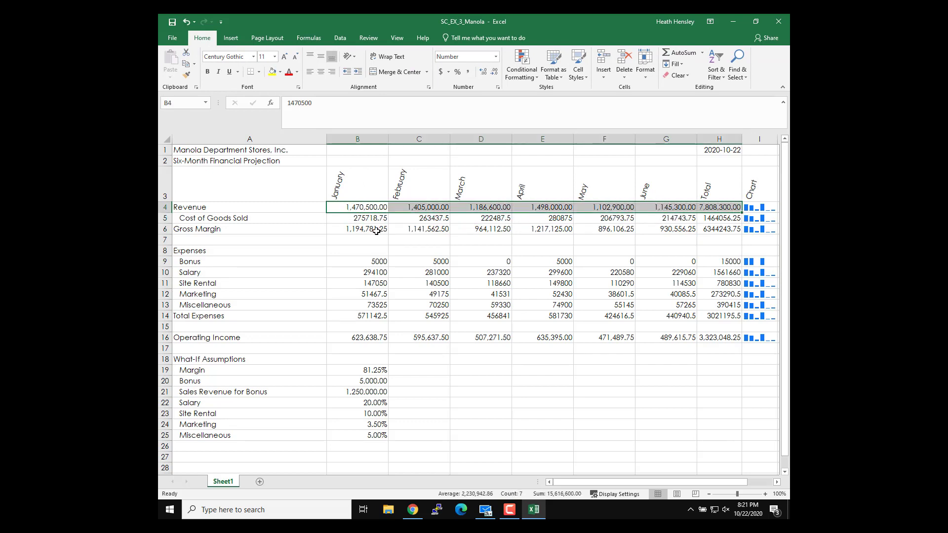
ctrl+drag(373, 228, 726, 229)
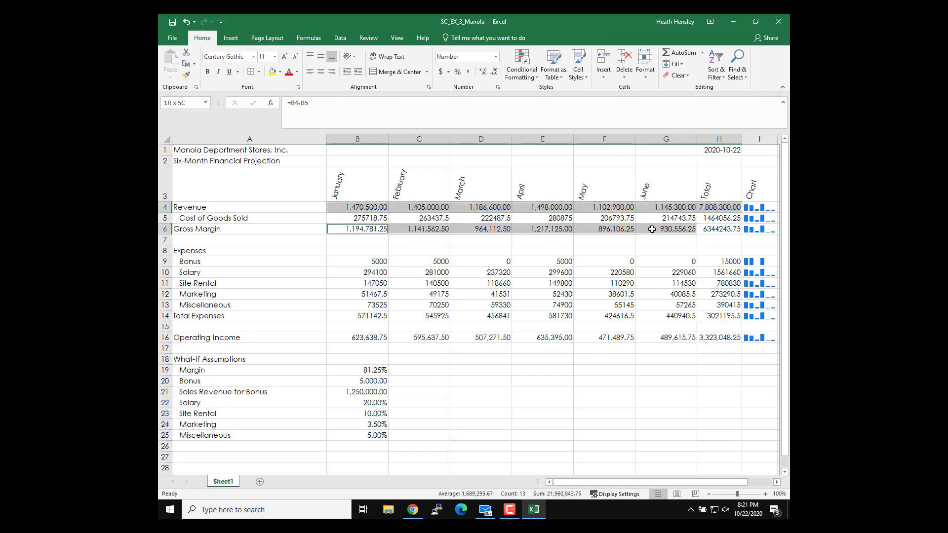
ctrl+drag(379, 261, 714, 262)
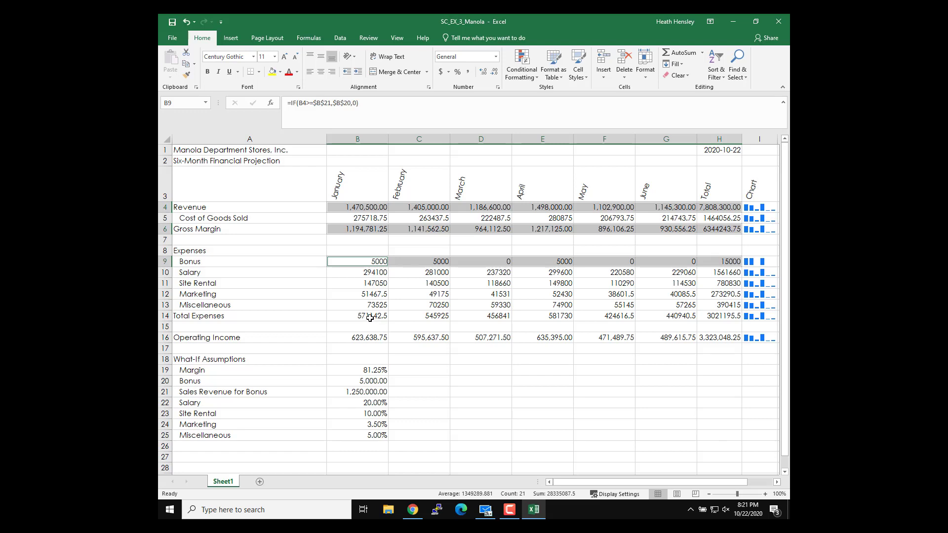
ctrl+drag(373, 316, 714, 316)
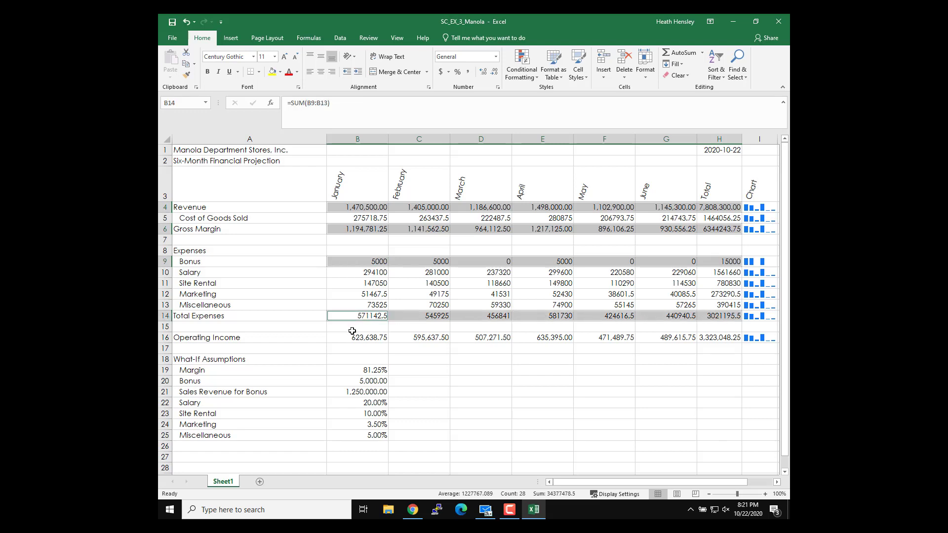
ctrl+drag(353, 337, 714, 337)
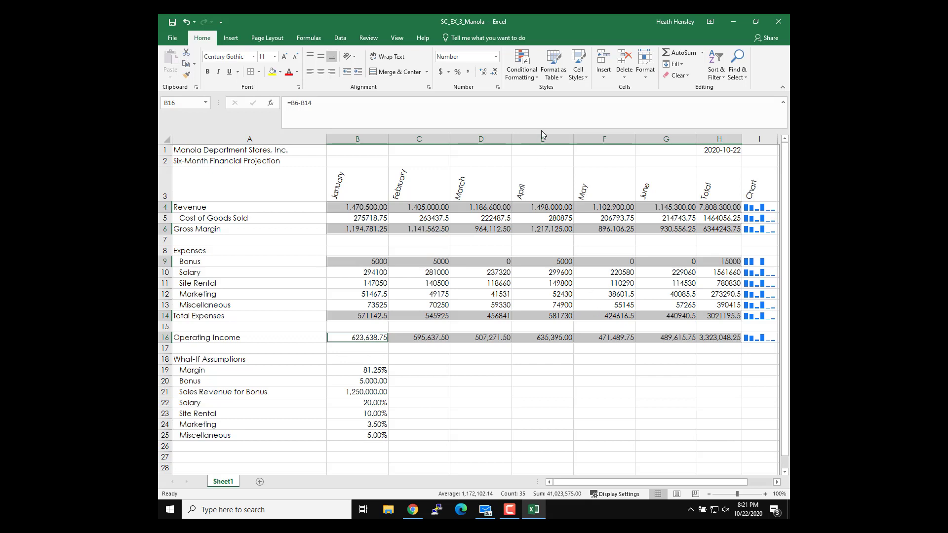
click(497, 87)
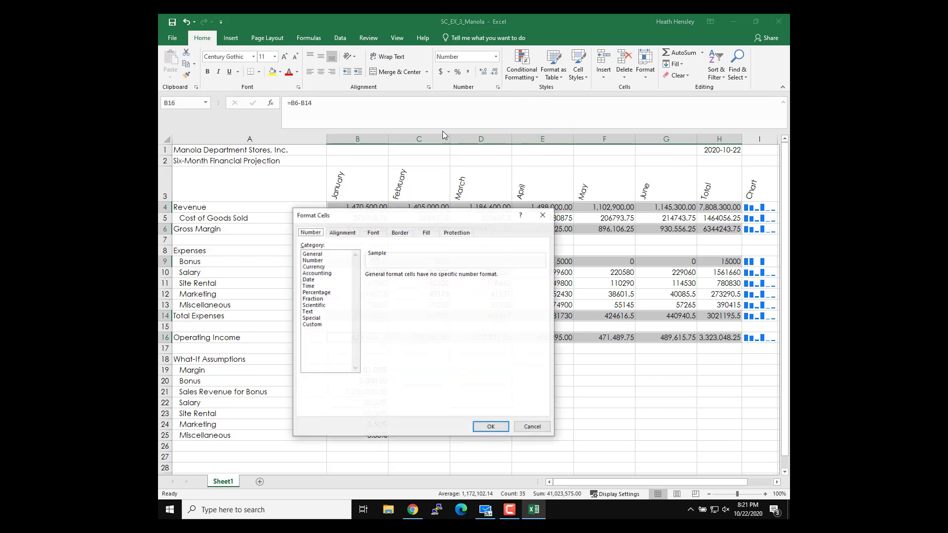
click(316, 269)
click(416, 288)
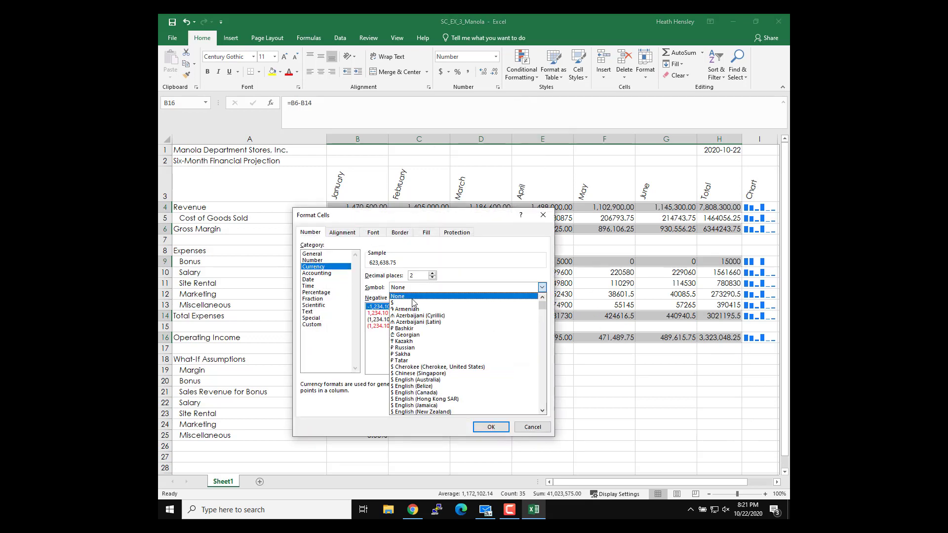
click(415, 301)
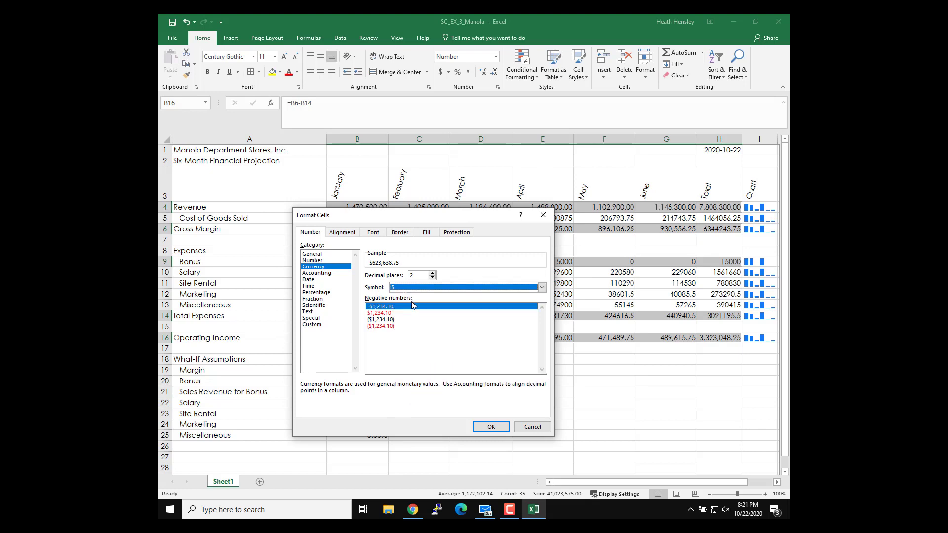
click(392, 327)
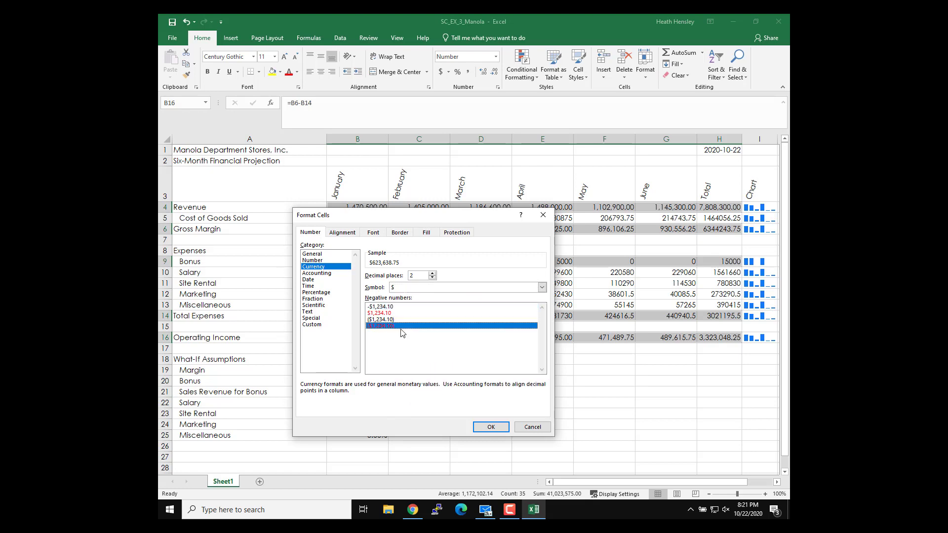
click(491, 428)
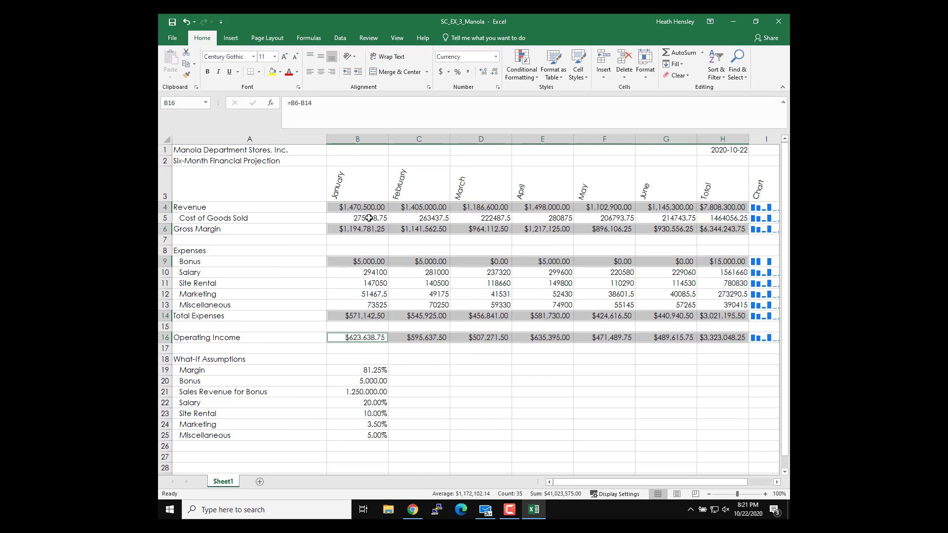
Apply Comma Style to the Cost of Goods Sold and Salary-through-Miscellaneous rows
drag(369, 217, 710, 221)
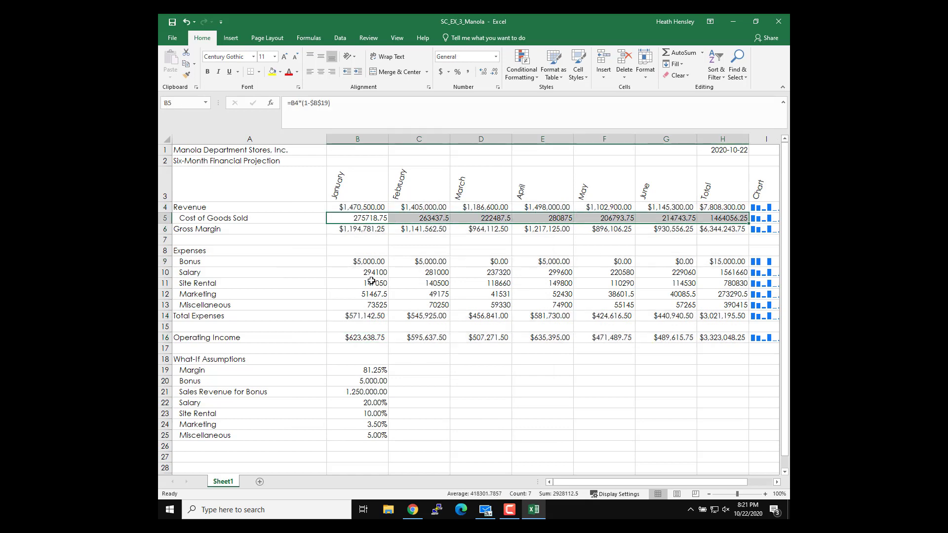
drag(371, 272, 711, 303)
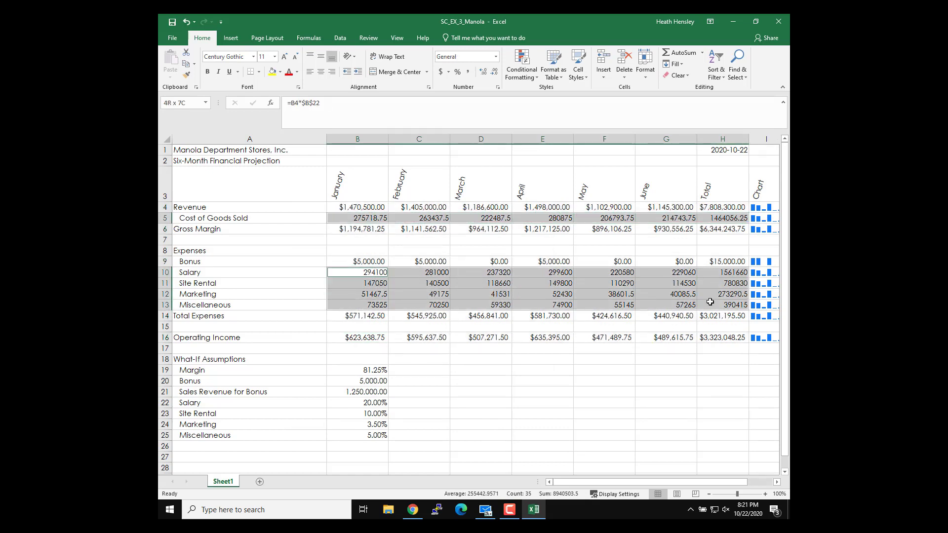
click(471, 72)
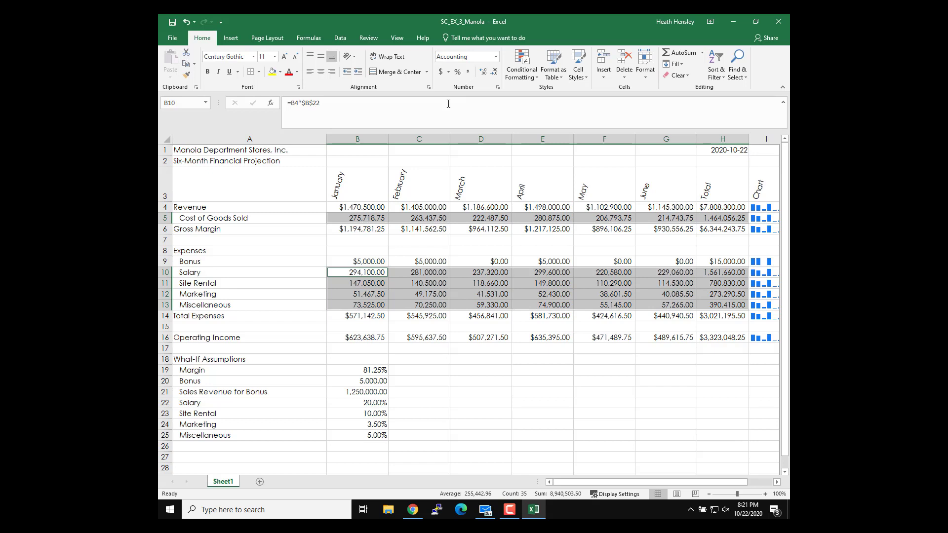
click(250, 150)
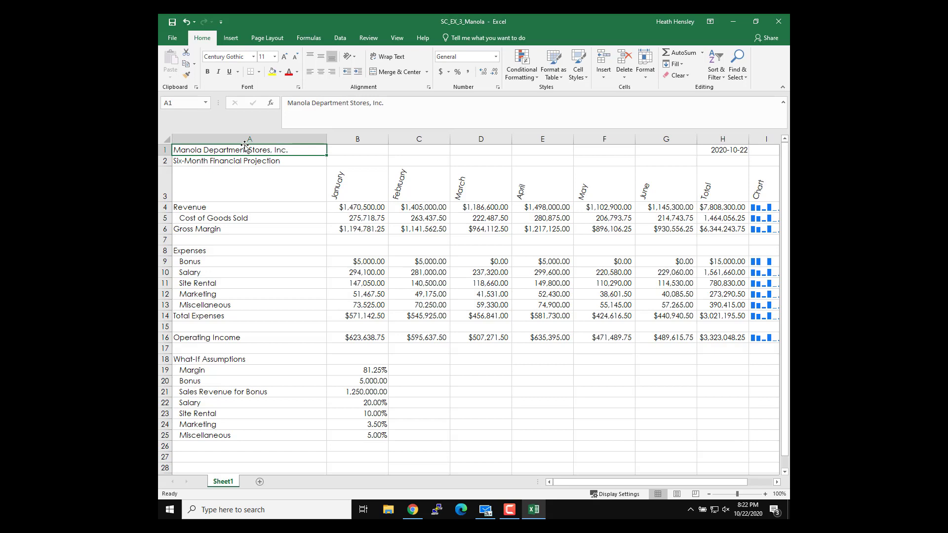
Bold column A's labels and set the title to 28 pt and subtitle to 16 pt
click(239, 139)
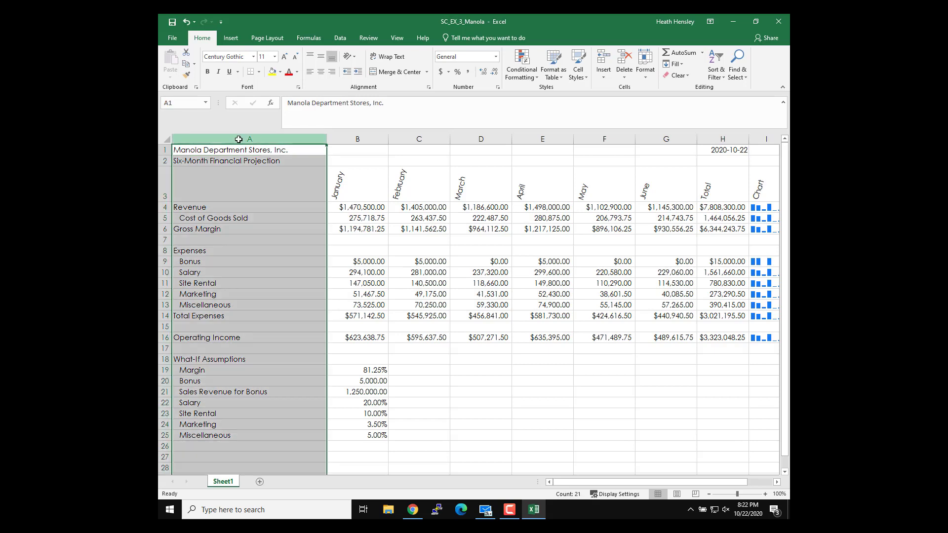
click(208, 73)
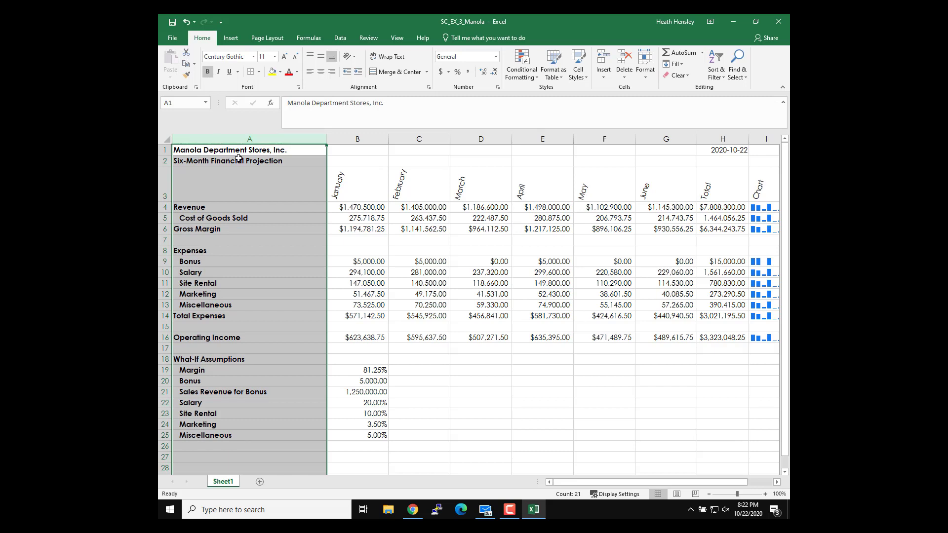
click(239, 151)
click(275, 56)
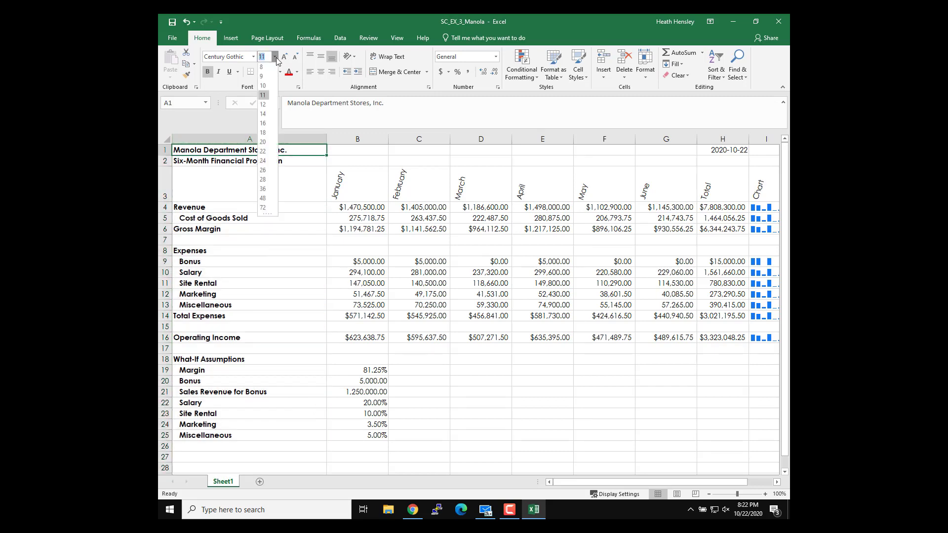
click(263, 181)
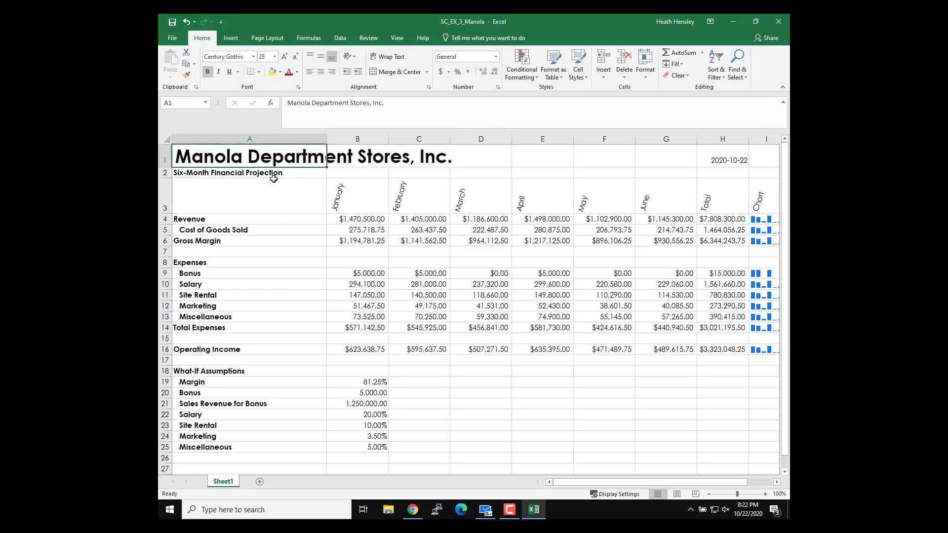
click(267, 172)
click(275, 57)
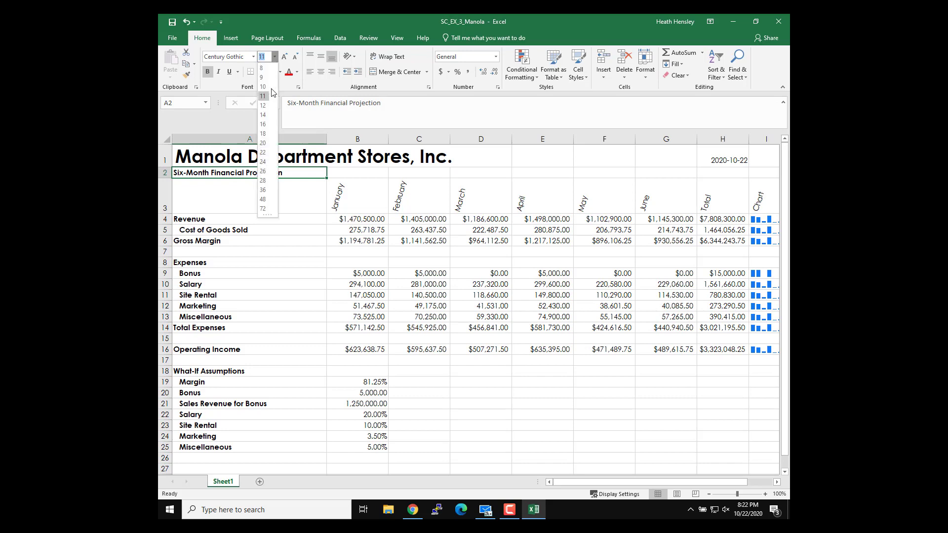
click(265, 125)
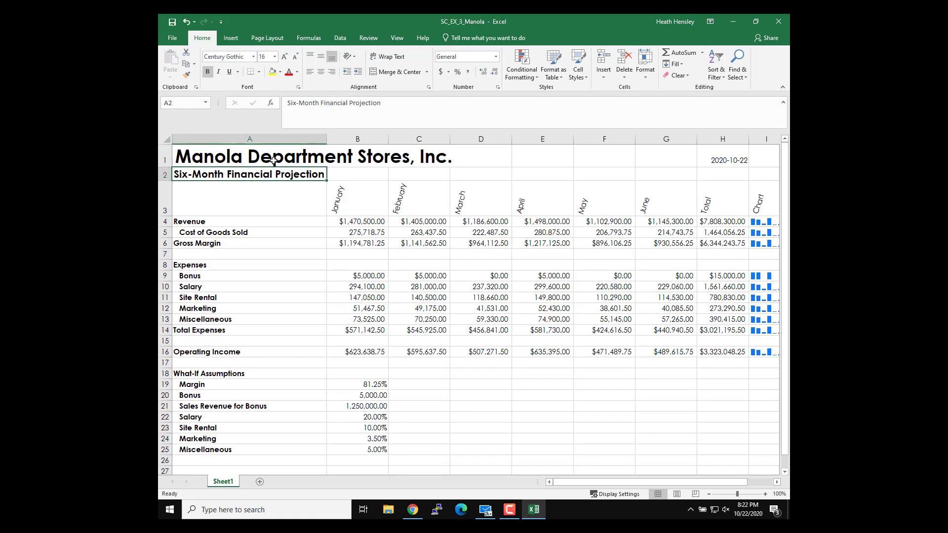
Give A1:I2 a light blue fill with dark blue font colour
drag(275, 157, 754, 173)
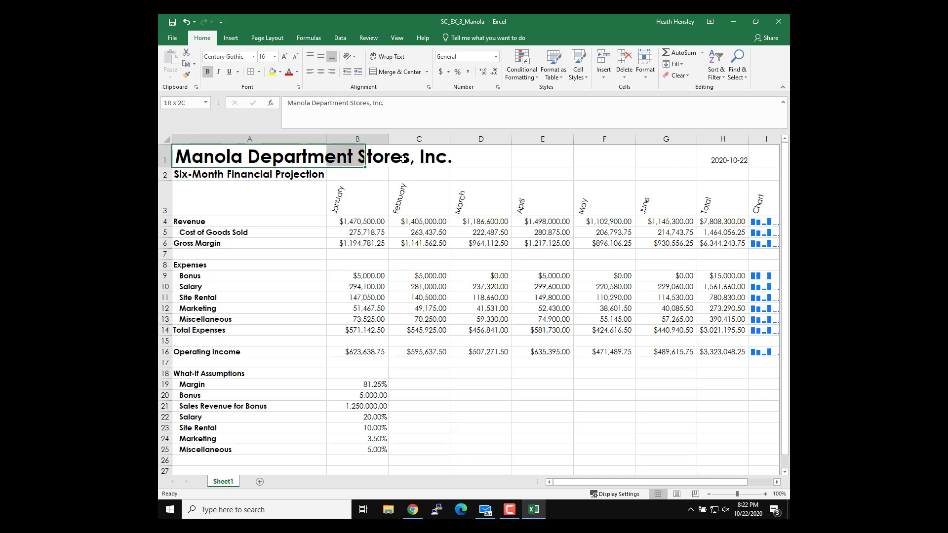
click(281, 72)
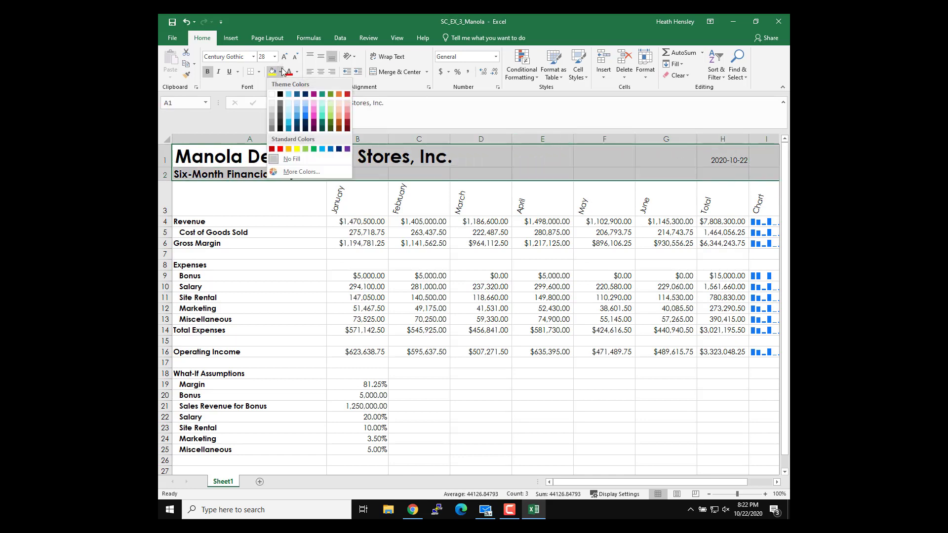
click(299, 102)
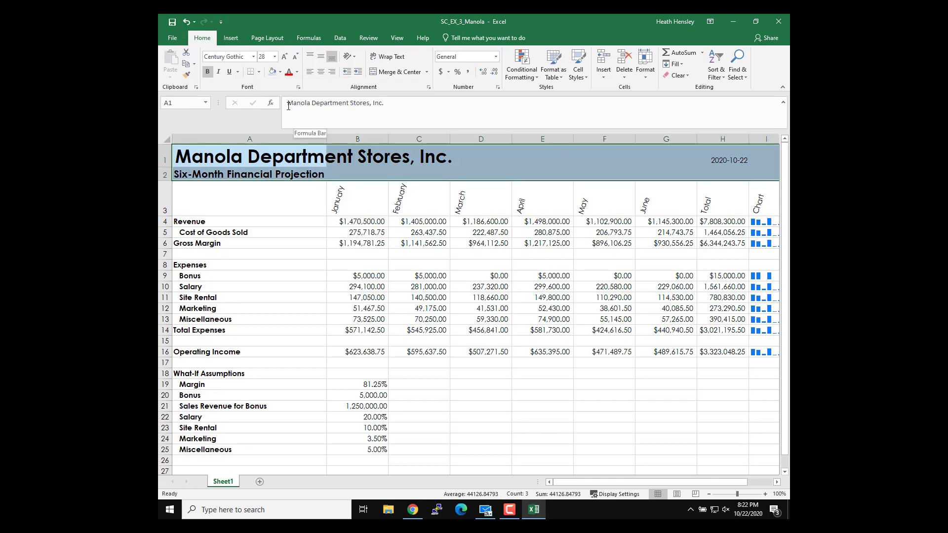
click(297, 72)
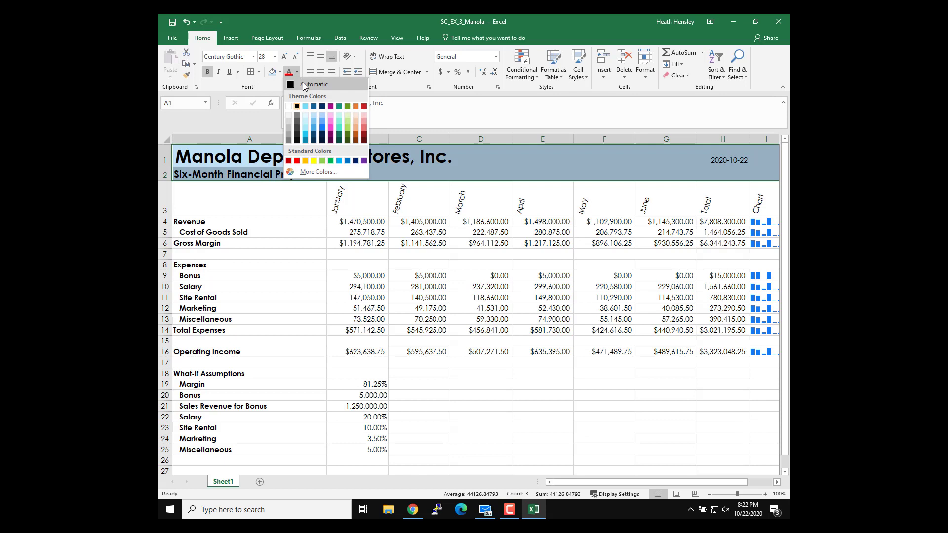
click(322, 106)
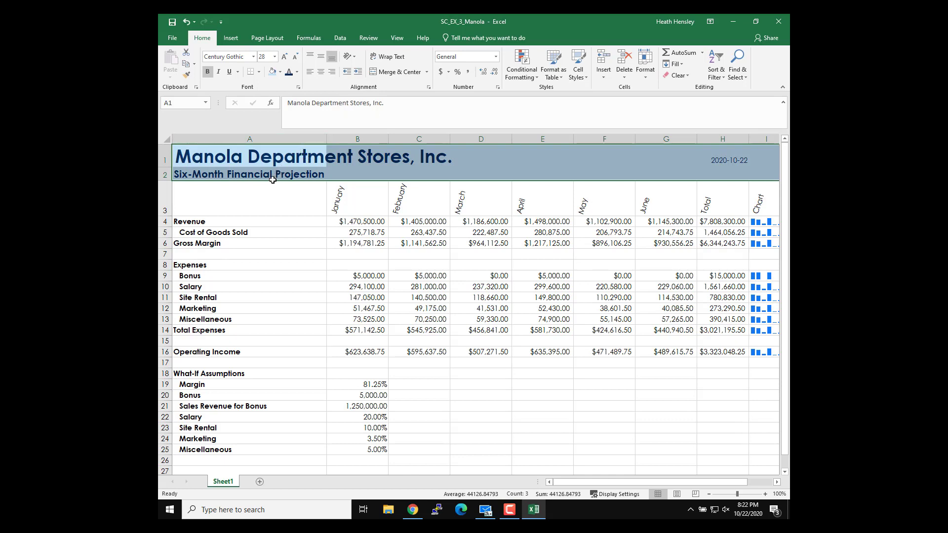
click(266, 196)
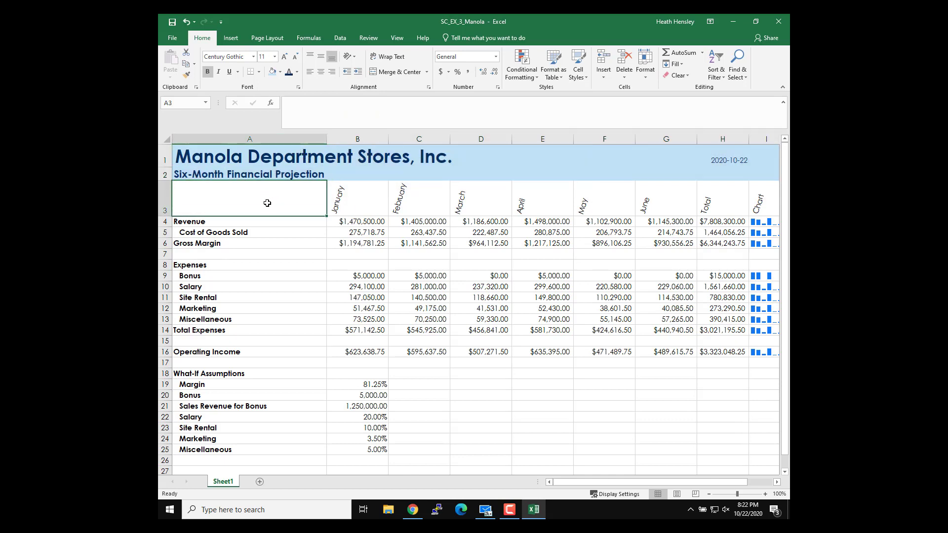
Apply the Heading 3 cell style to the month headings row A3:H3
drag(267, 203, 758, 209)
click(582, 74)
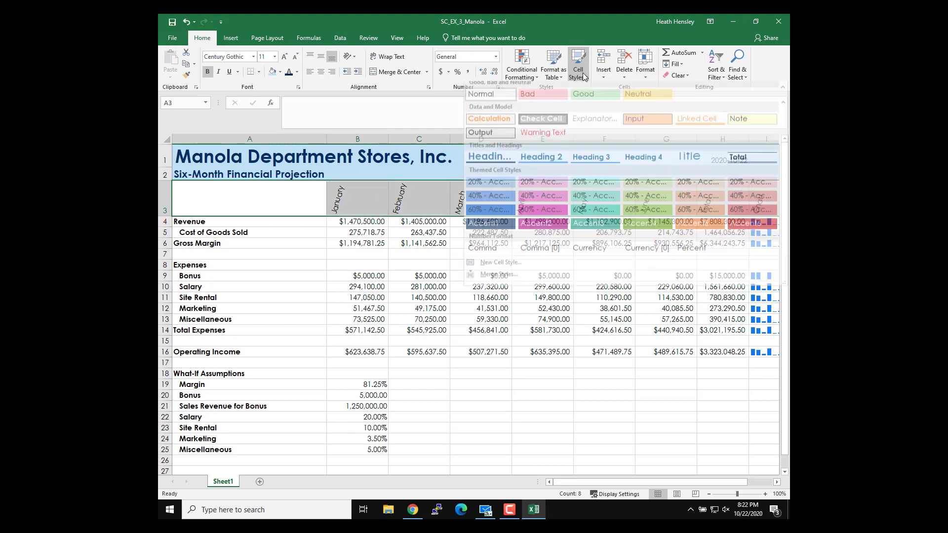
click(603, 164)
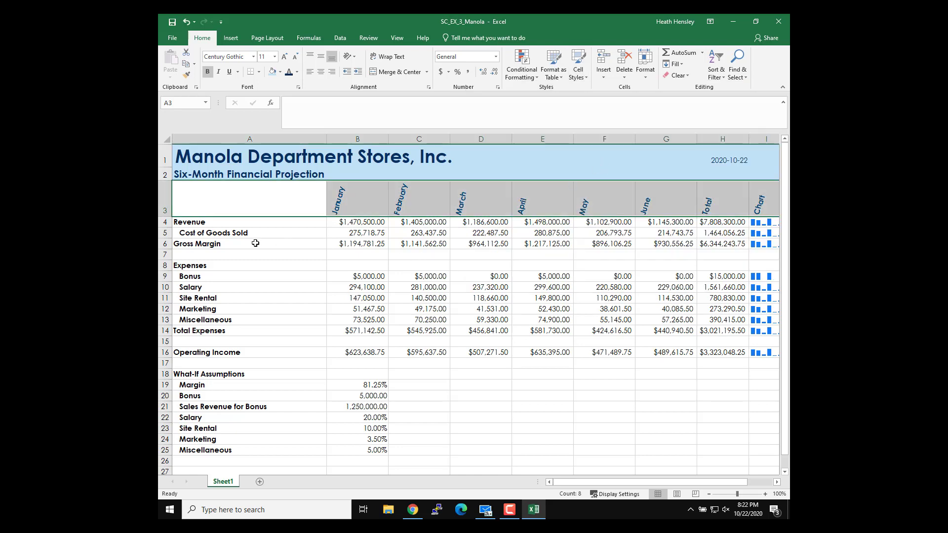
Give Gross Margin, Total Expenses and Operating Income rows the Total style; fill Revenue label light blue
drag(255, 243, 721, 245)
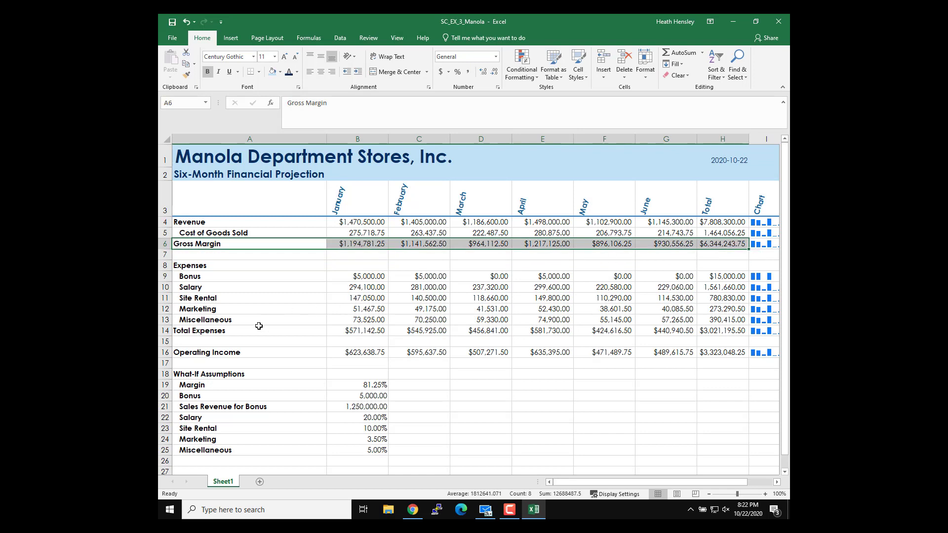
drag(257, 331, 723, 331)
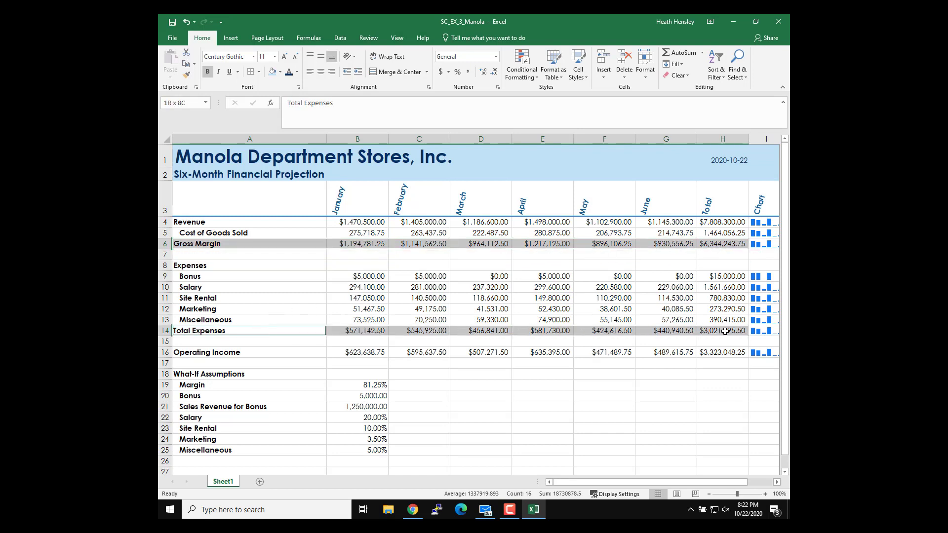
drag(280, 352, 721, 352)
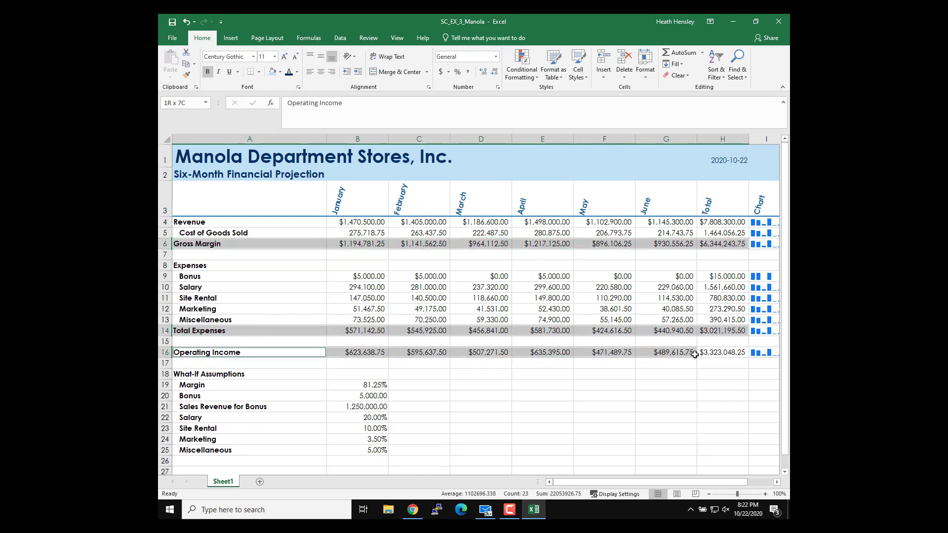
click(581, 79)
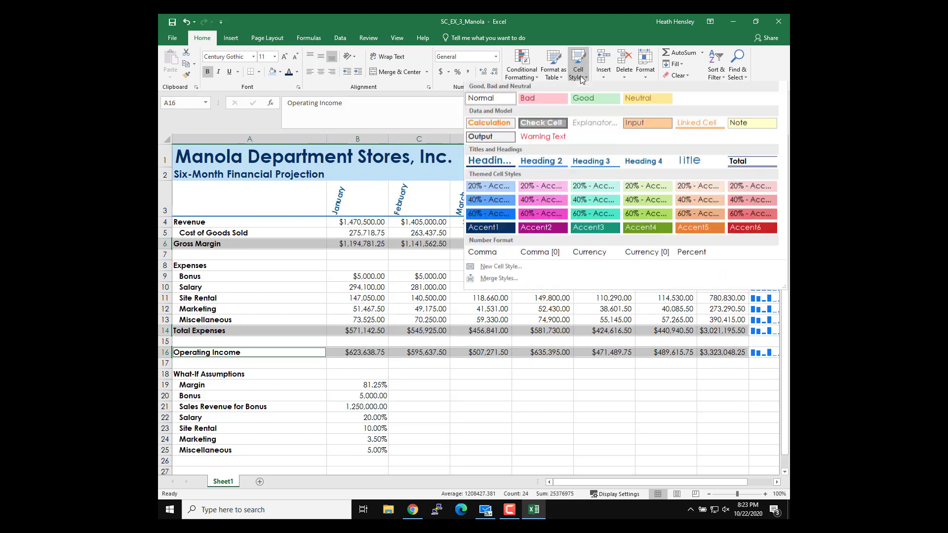
click(745, 163)
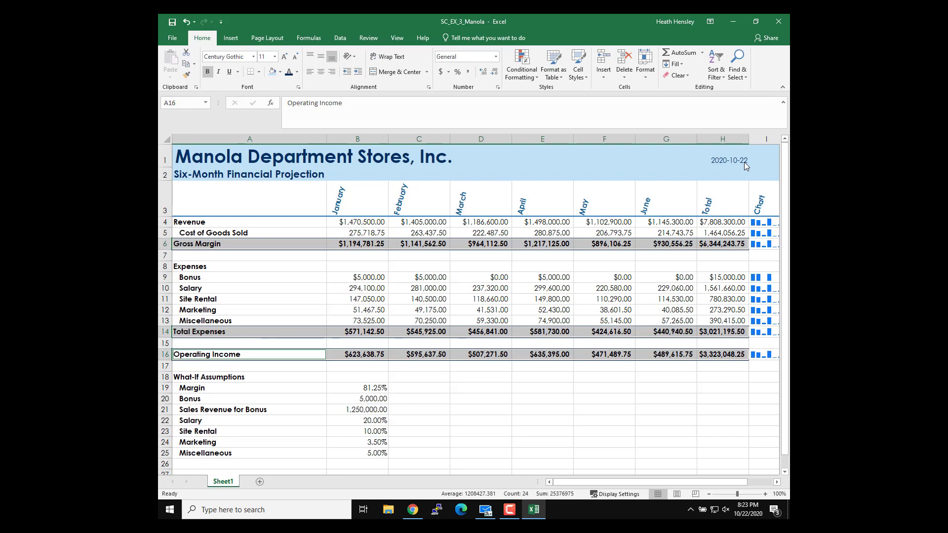
click(242, 222)
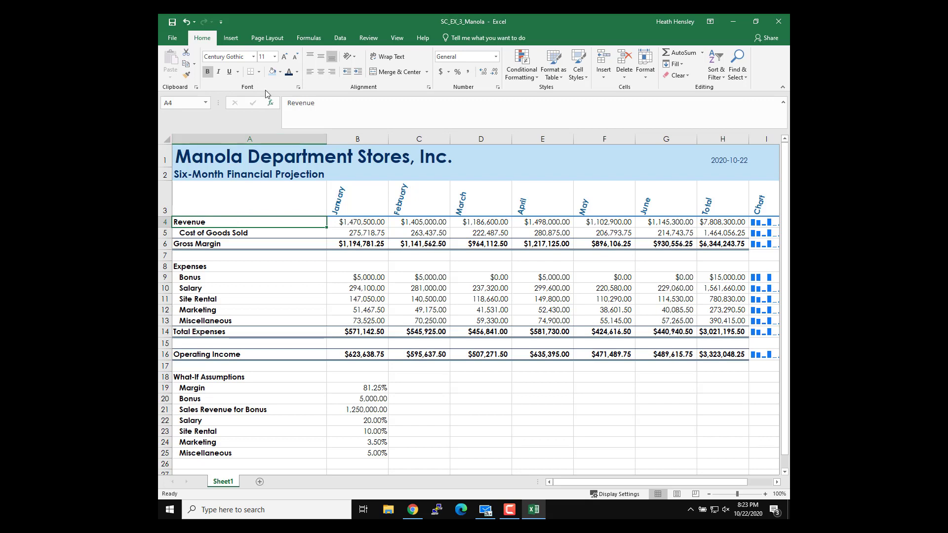
click(272, 72)
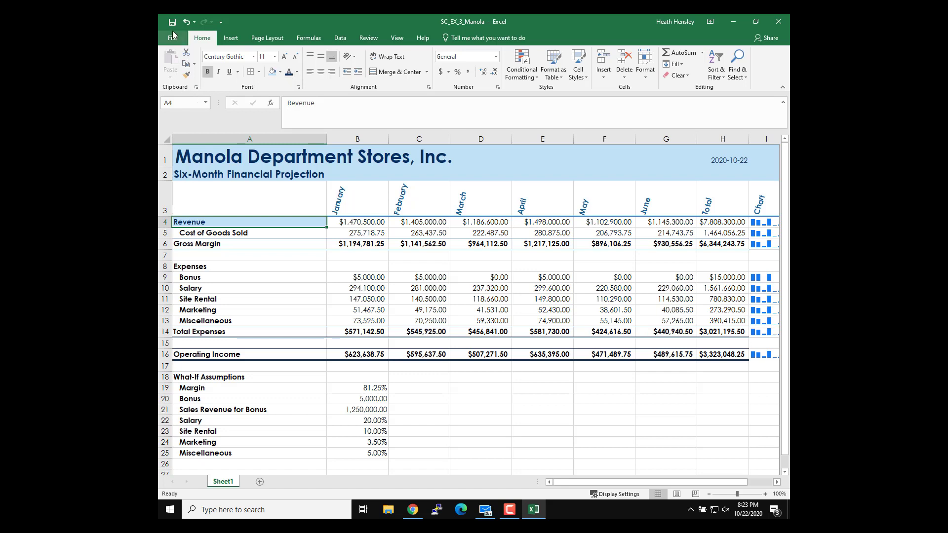
Copy the Revenue label's blue fill onto Gross Margin and the Operating Income row A16:H16
click(186, 75)
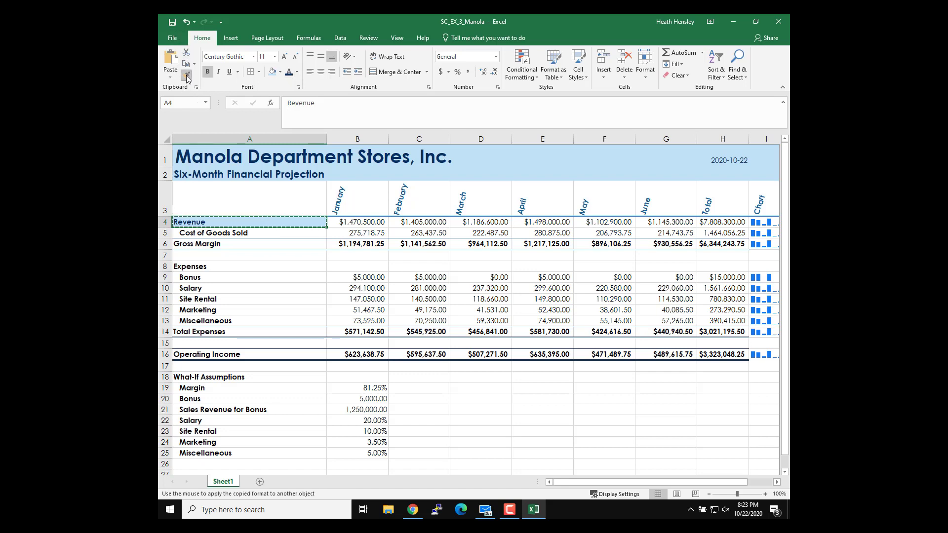
click(229, 244)
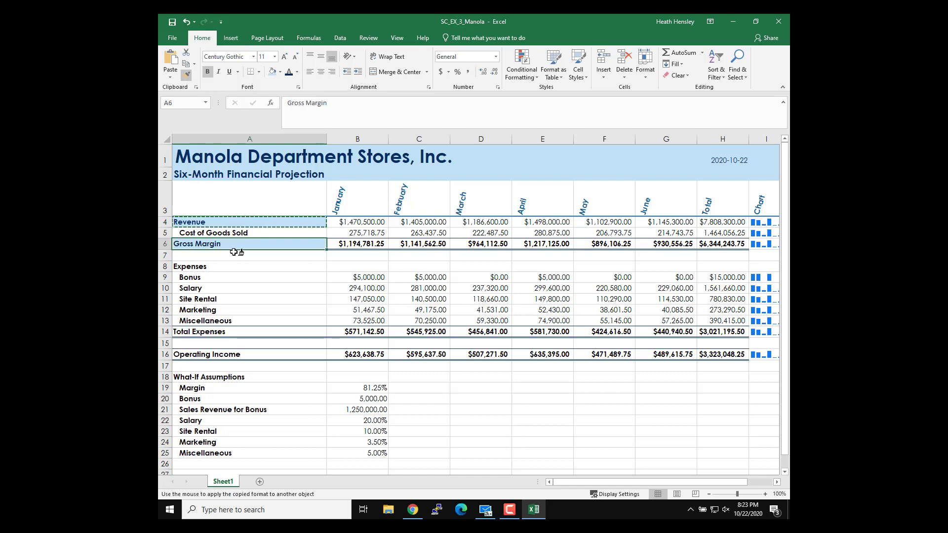
click(252, 353)
drag(349, 360, 723, 356)
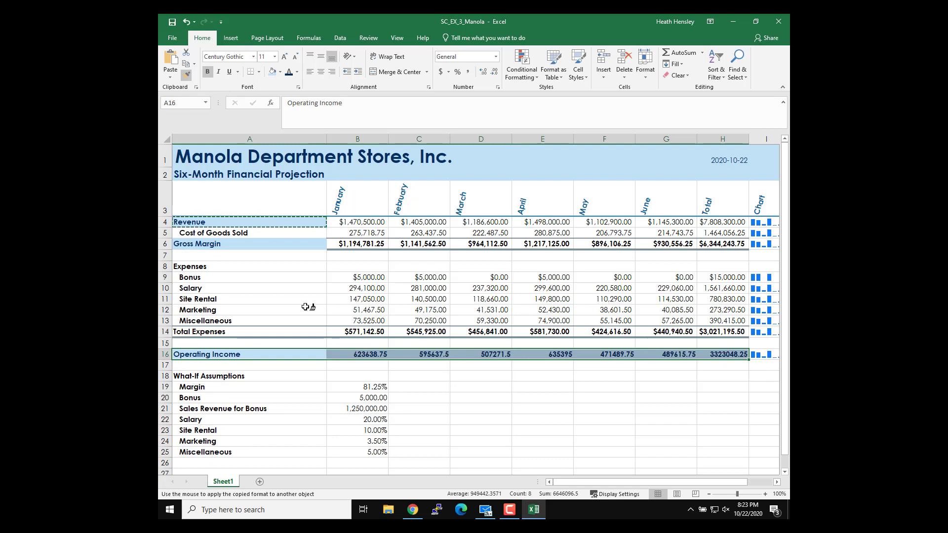
key(Escape)
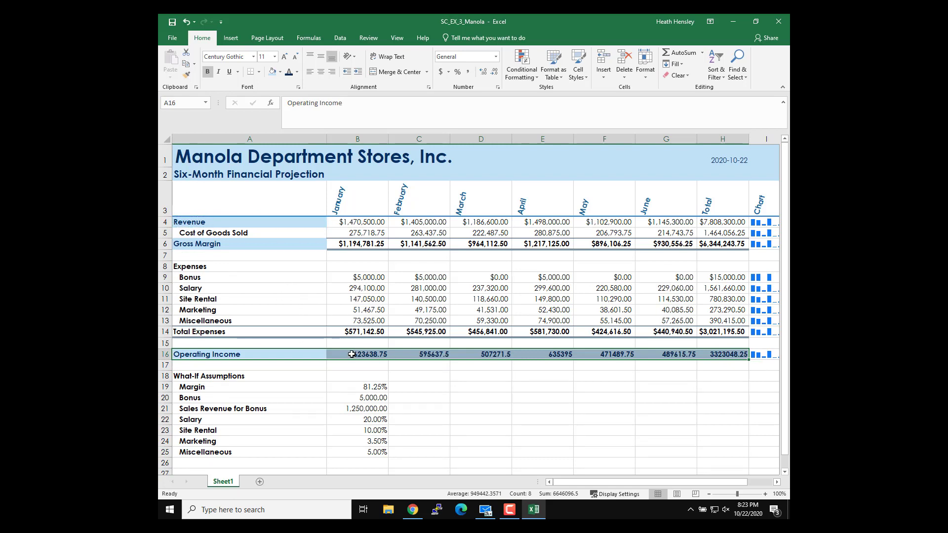
Format Operating Income amounts B16:H16 as Currency with red ($1,234.10) negatives
drag(351, 355, 726, 356)
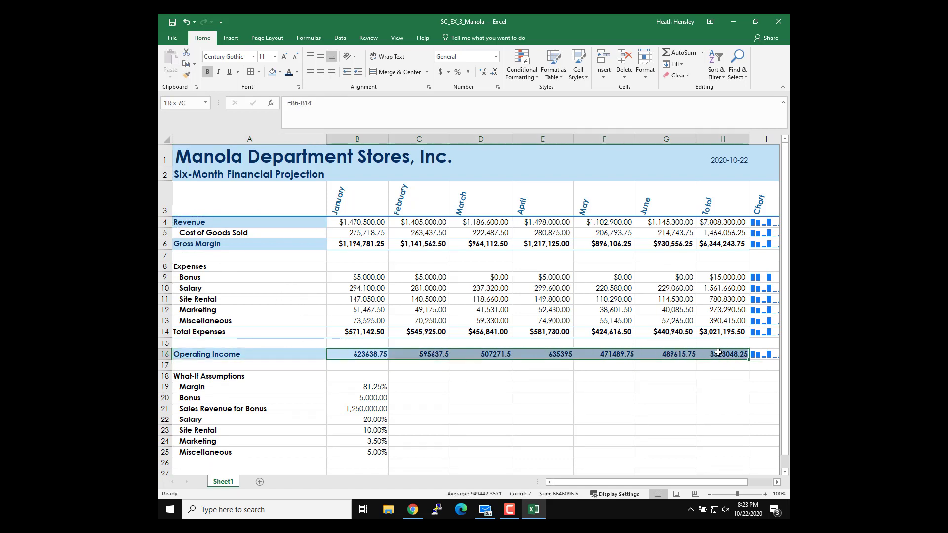
click(498, 87)
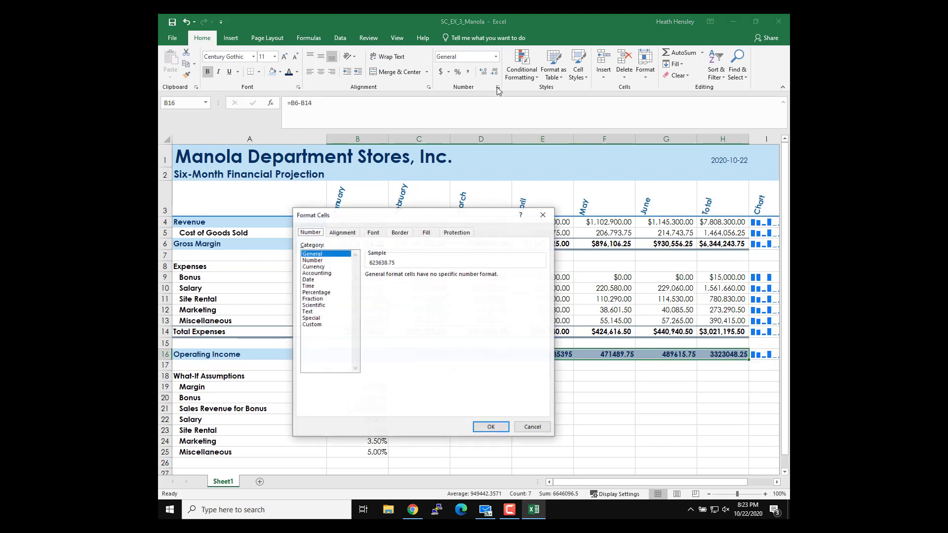
click(314, 267)
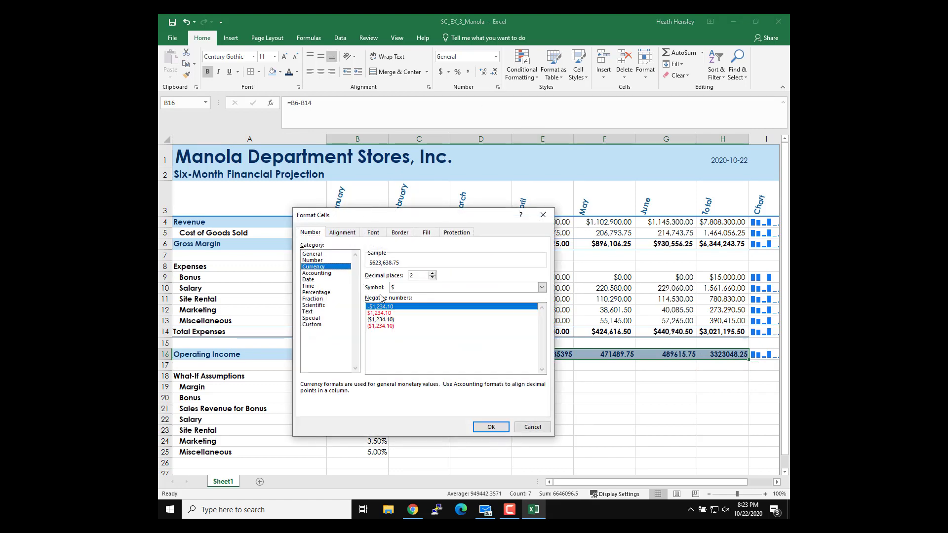
click(380, 326)
click(491, 427)
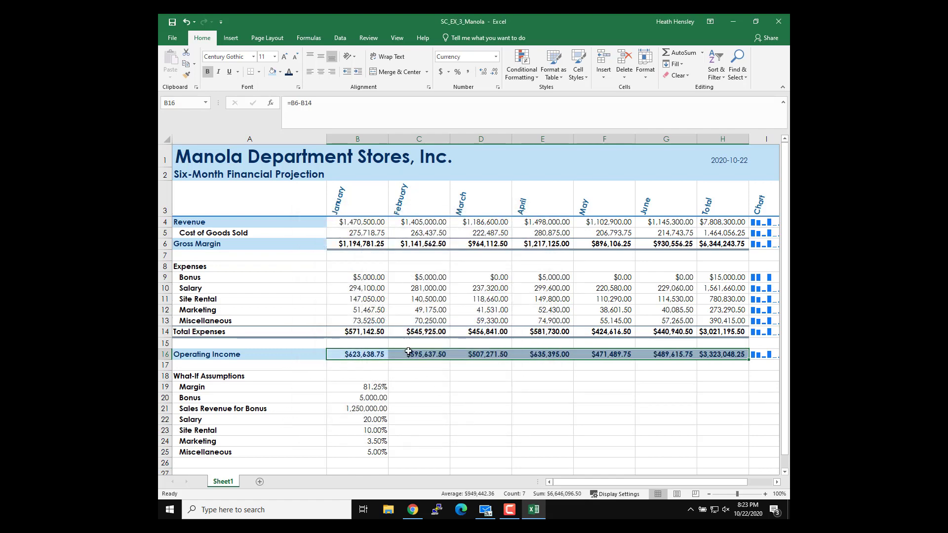
click(213, 378)
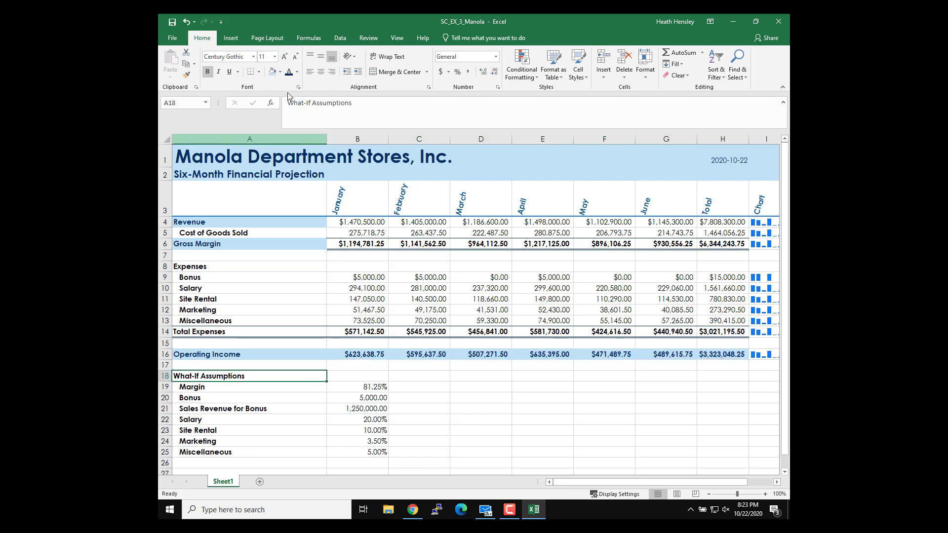
Set the What-If Assumptions heading and cells A19:B25 to 9-point font
click(276, 57)
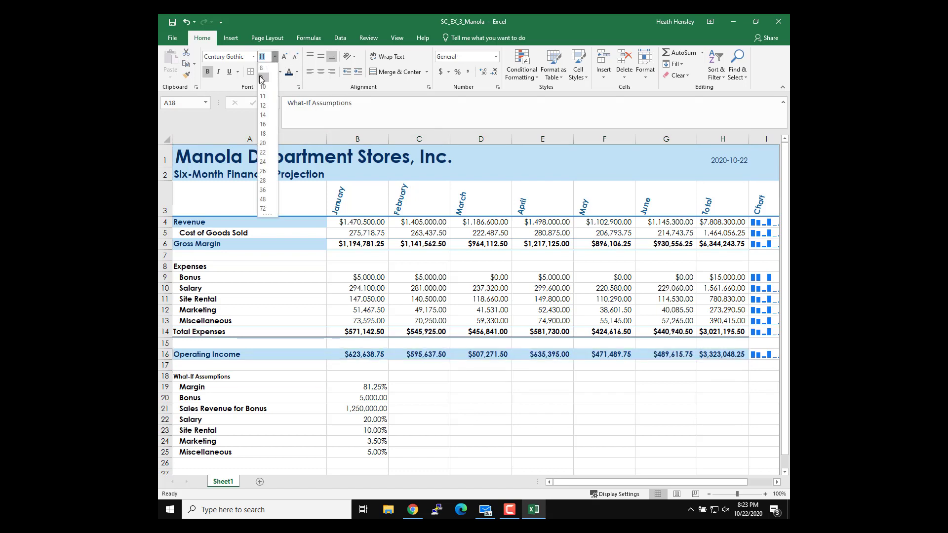
click(261, 76)
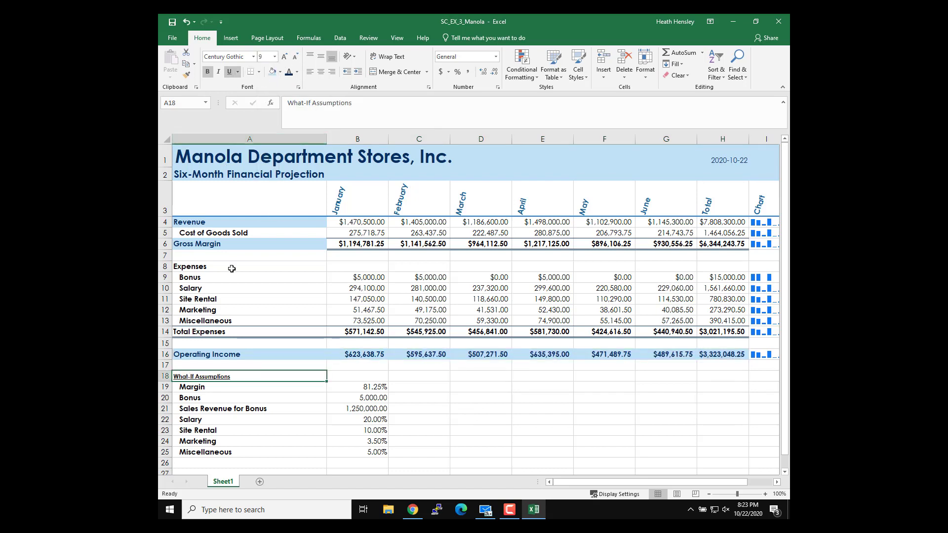
drag(243, 390, 375, 452)
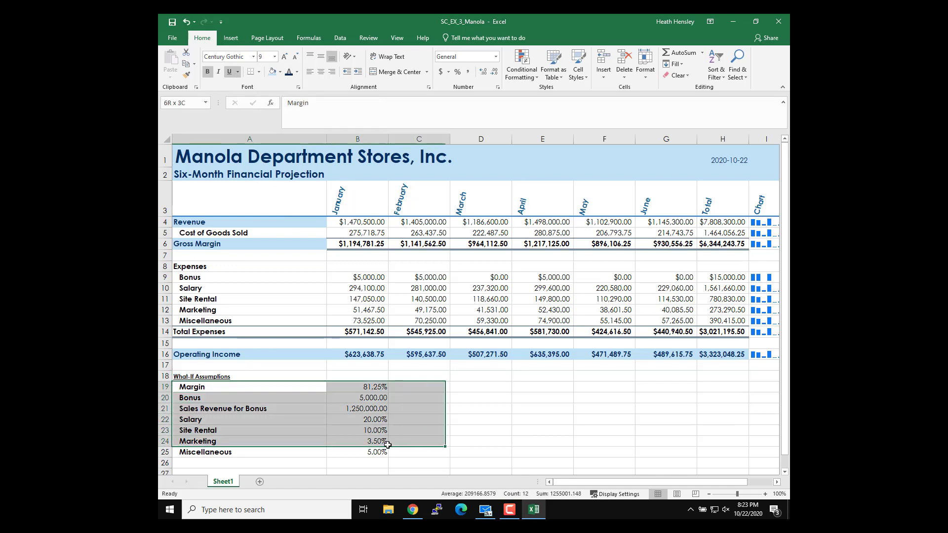
click(275, 57)
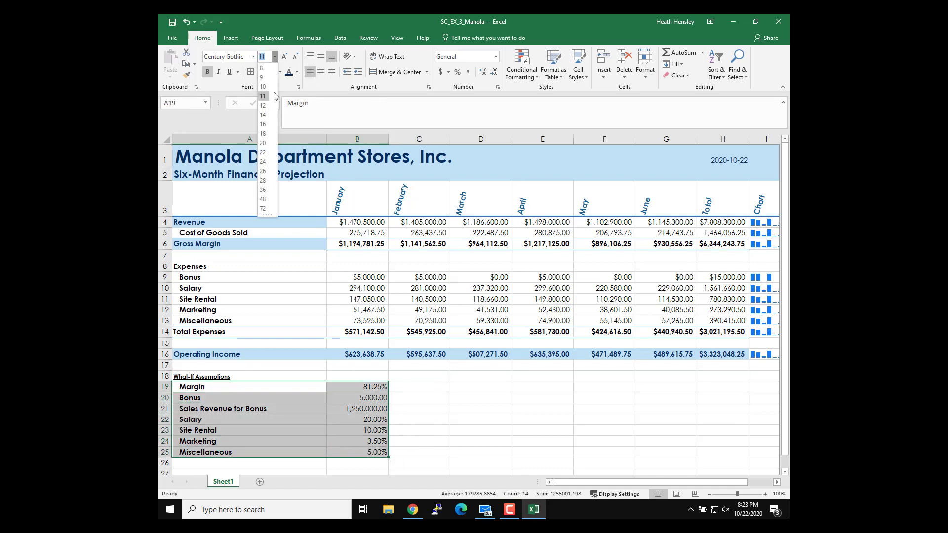
click(261, 76)
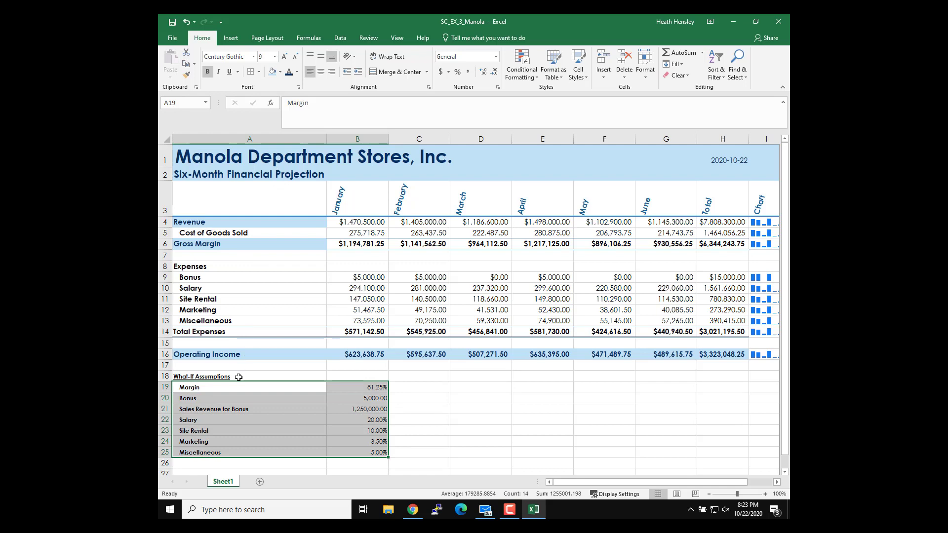
Give A18:B25 a light blue fill and dark blue font colour, then save the workbook
drag(237, 377, 365, 452)
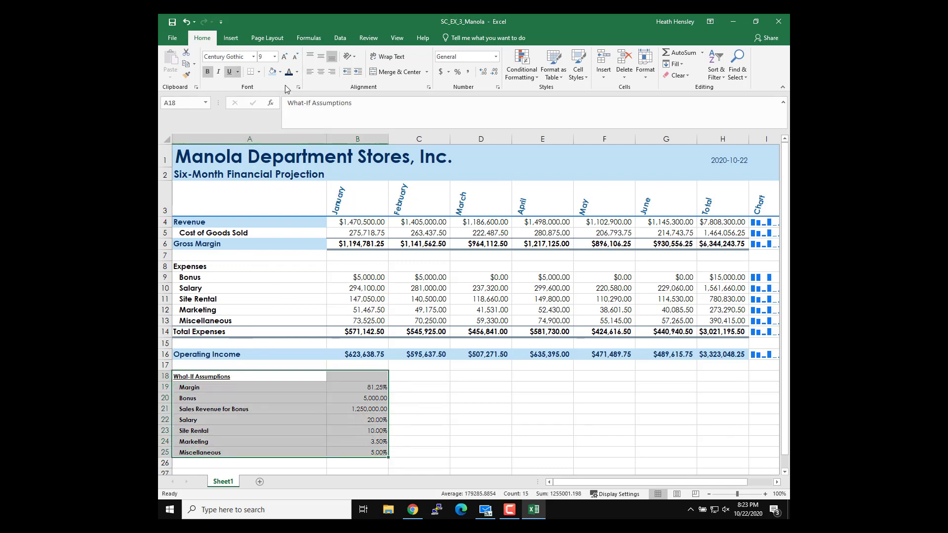
click(272, 71)
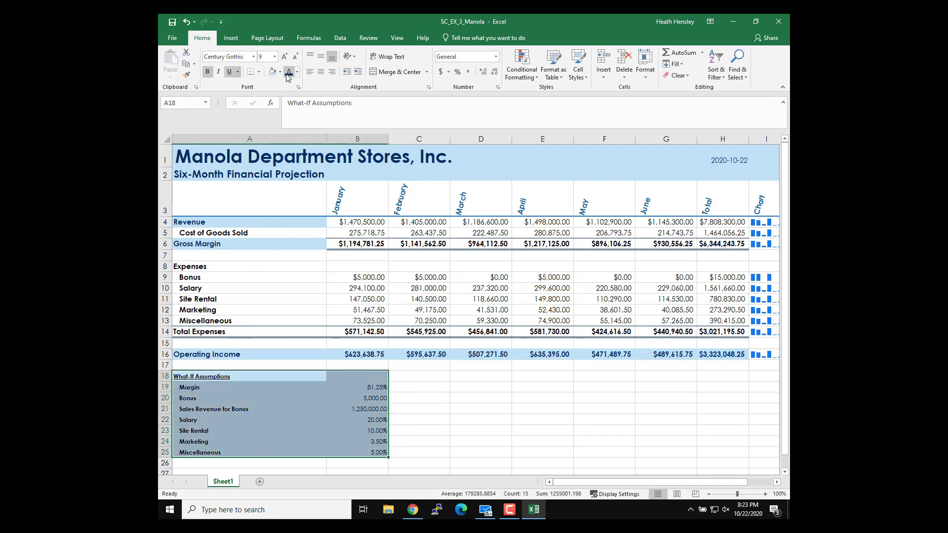
click(289, 71)
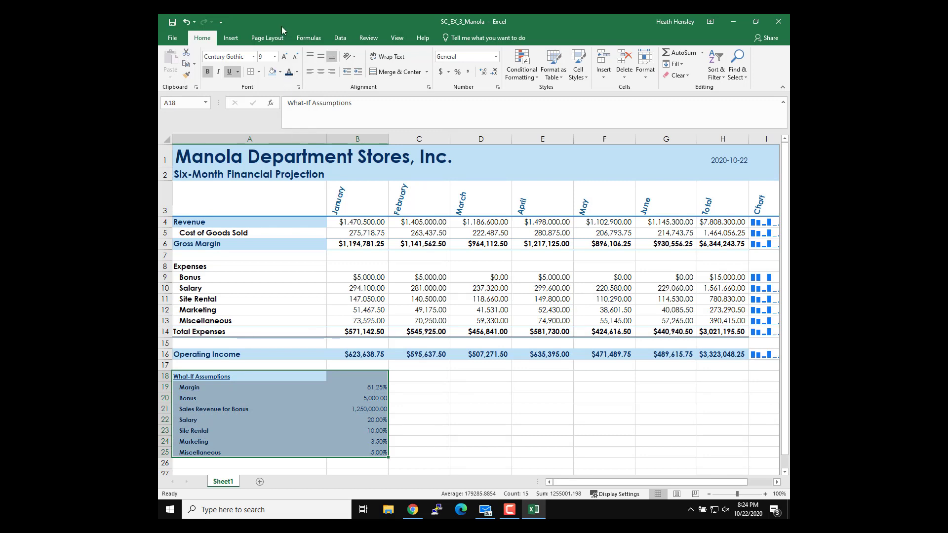
click(172, 23)
Select the month heading row, cells A3 through G3
click(253, 201)
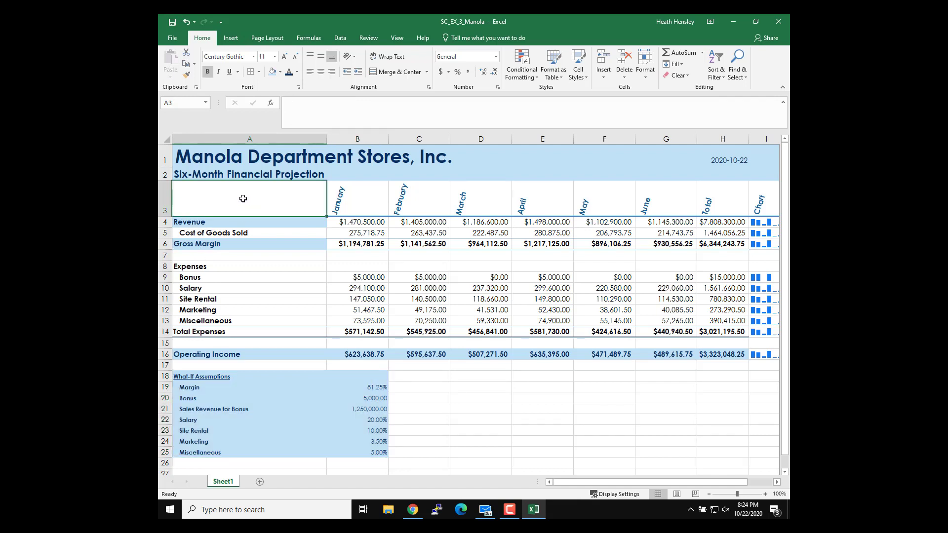
drag(243, 198, 567, 199)
drag(641, 201, 641, 201)
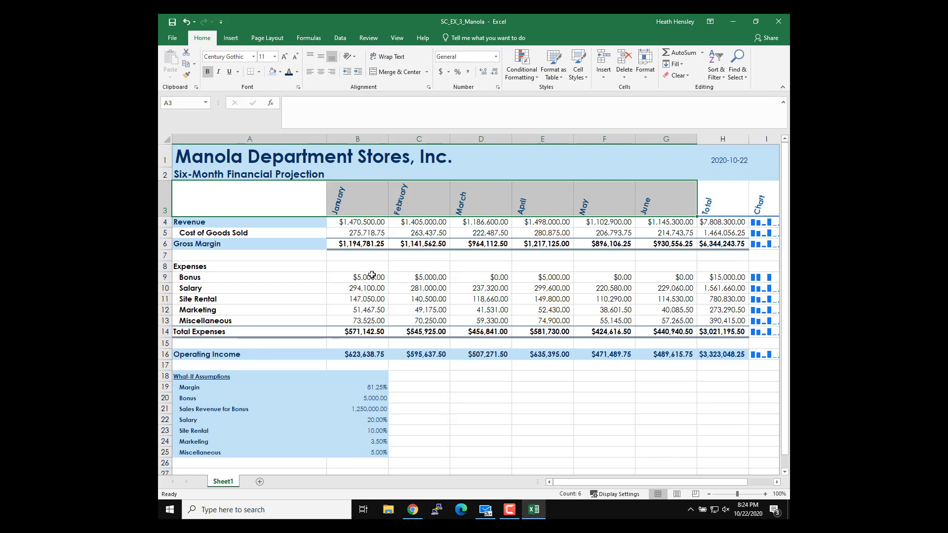
Select the expense labels and values, then dismiss the empty Recommended Charts suggestions
mouse_move(370, 278)
mouse_down()
mouse_move(689, 330)
mouse_move(721, 323)
mouse_move(680, 319)
mouse_up()
ctrl+click(253, 276)
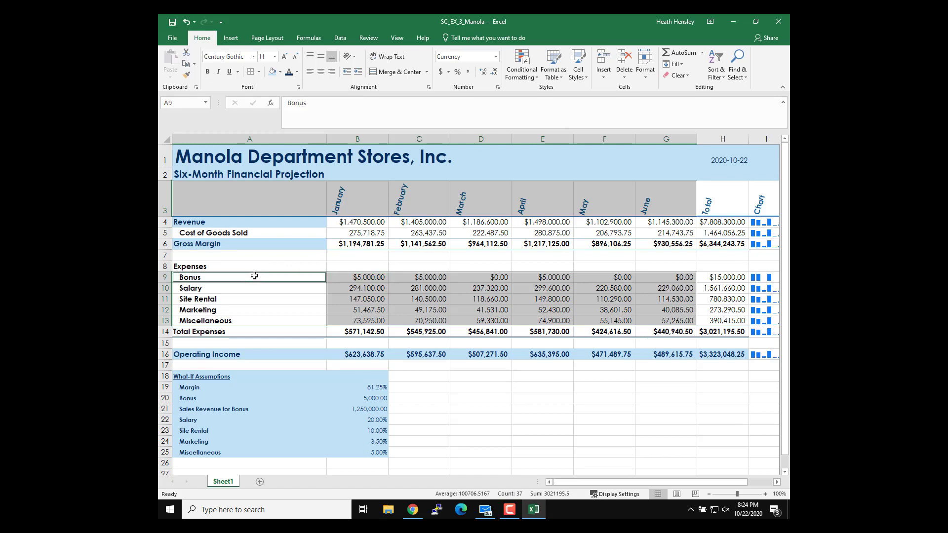
drag(253, 276, 677, 322)
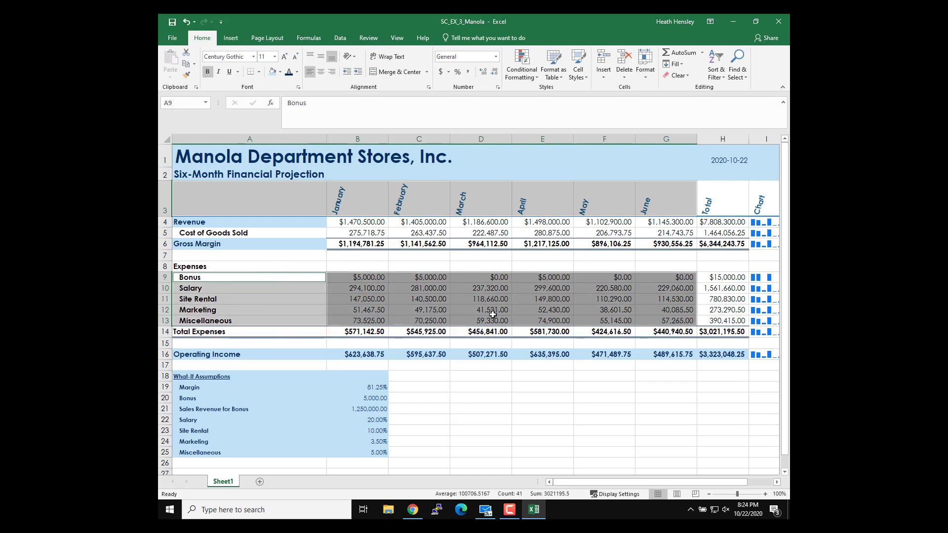
click(236, 40)
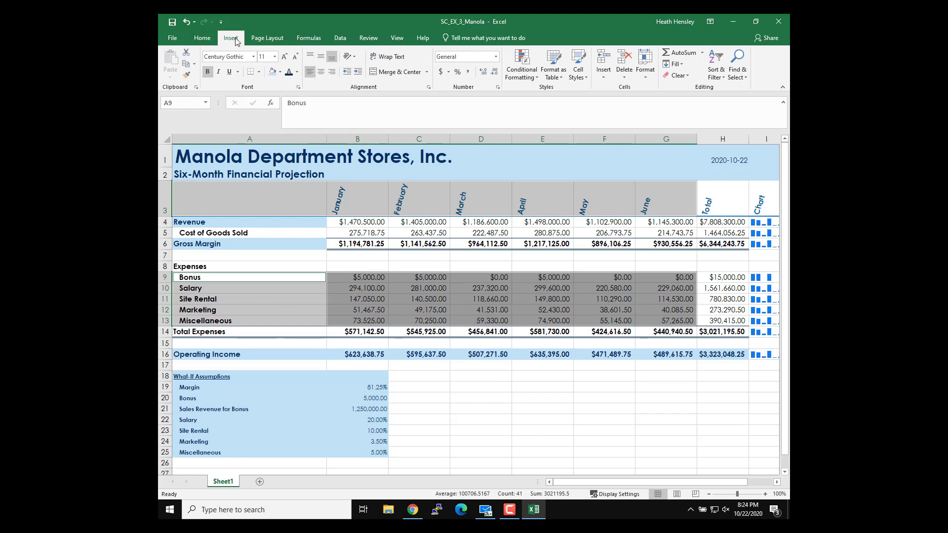
click(379, 66)
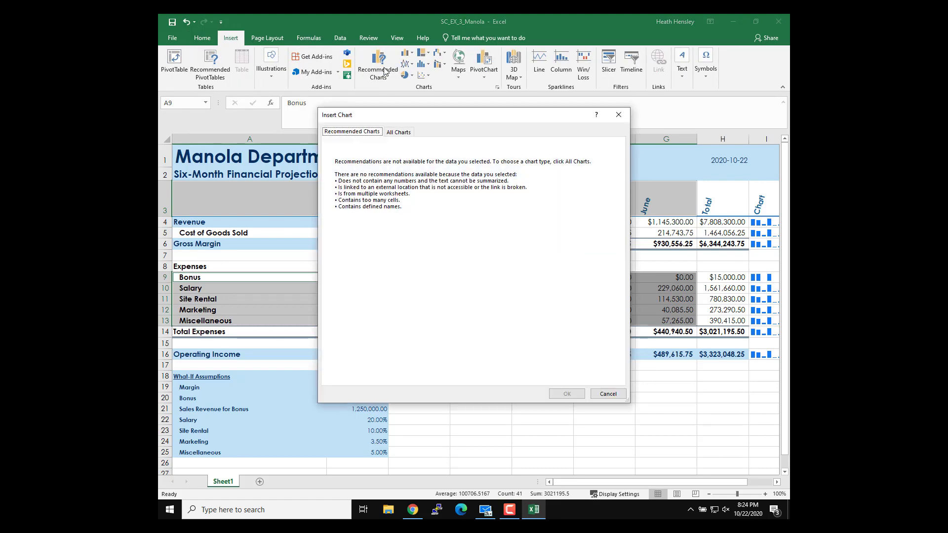
click(607, 394)
Reselect the Bonus through Miscellaneous rows, A9:G13, across all six months
click(292, 285)
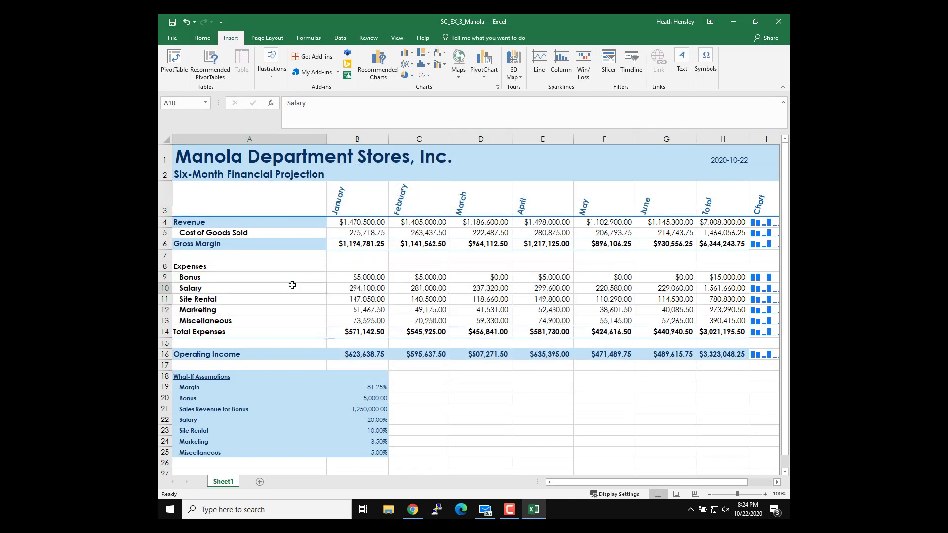
drag(258, 197, 657, 196)
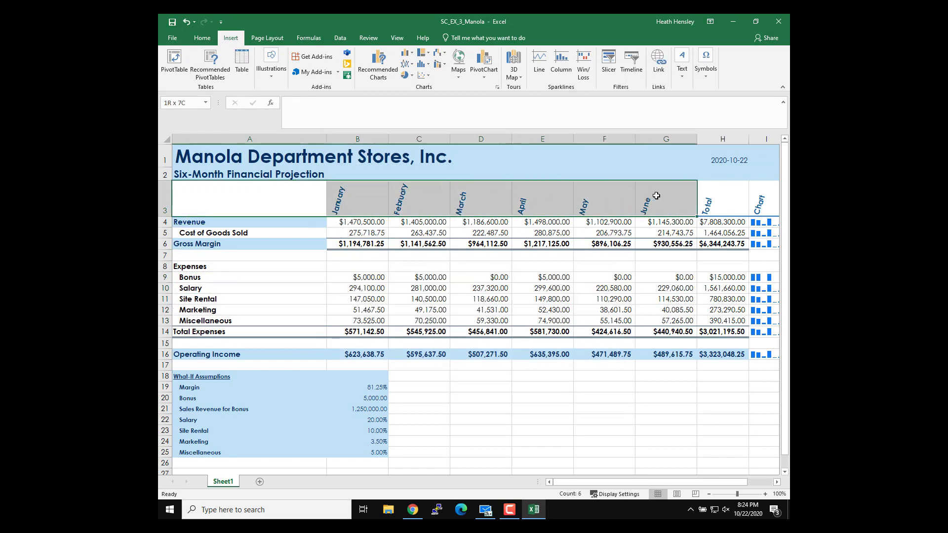
key(ctrl+q)
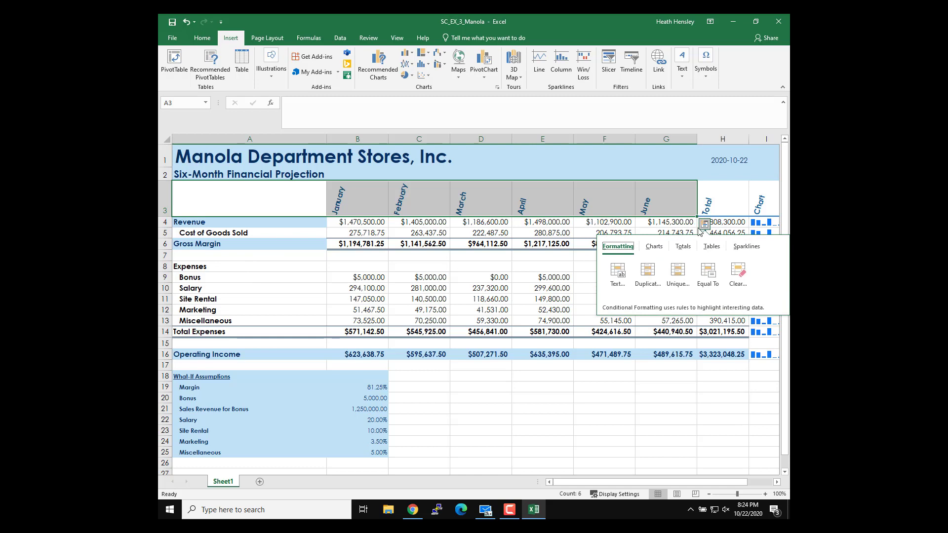
mouse_move(205, 277)
mouse_down()
mouse_move(521, 319)
mouse_move(664, 319)
mouse_up()
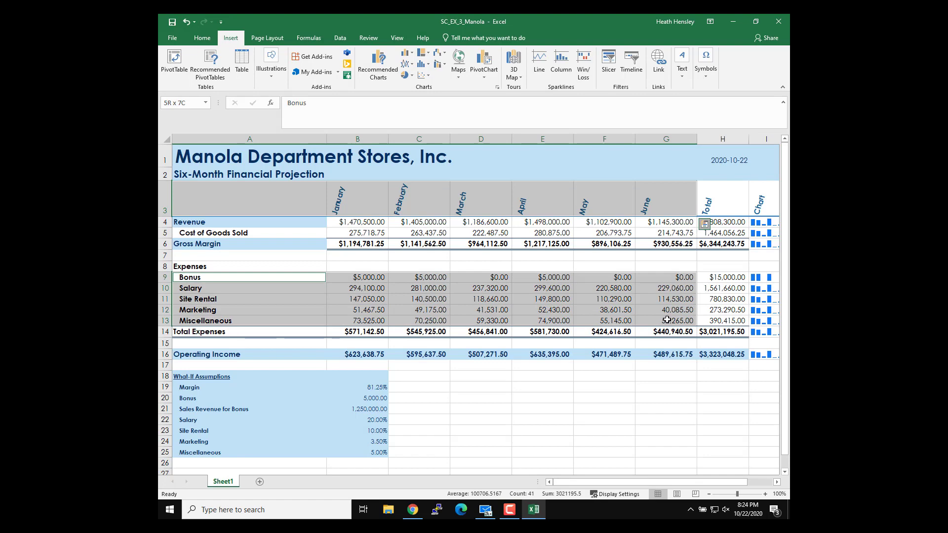
drag(667, 319, 666, 320)
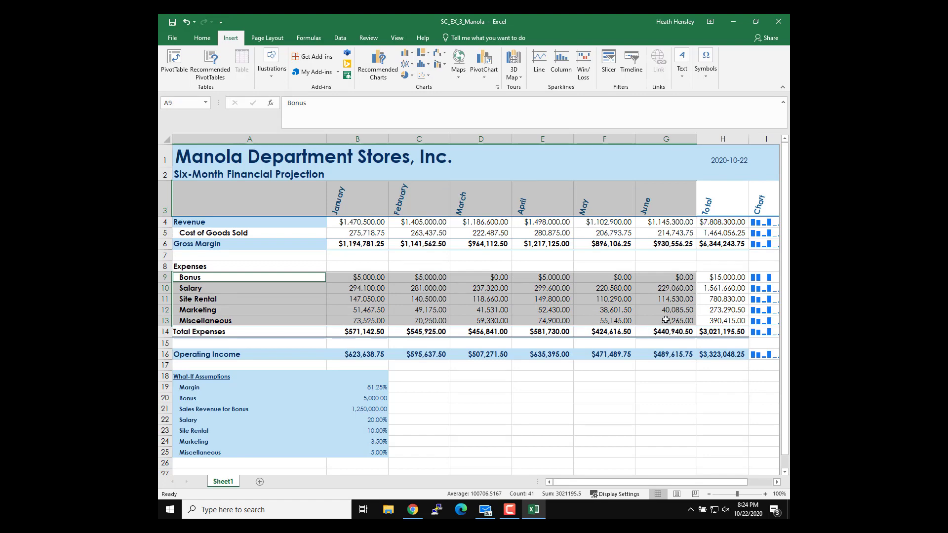
Insert a recommended clustered column chart and move it to new sheet 'Expense Chart Sheet'
click(383, 72)
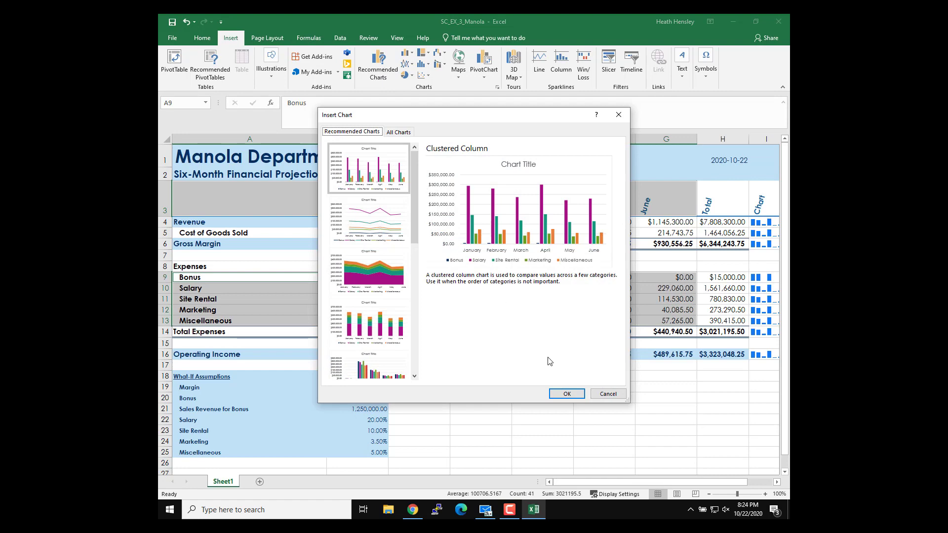
click(563, 394)
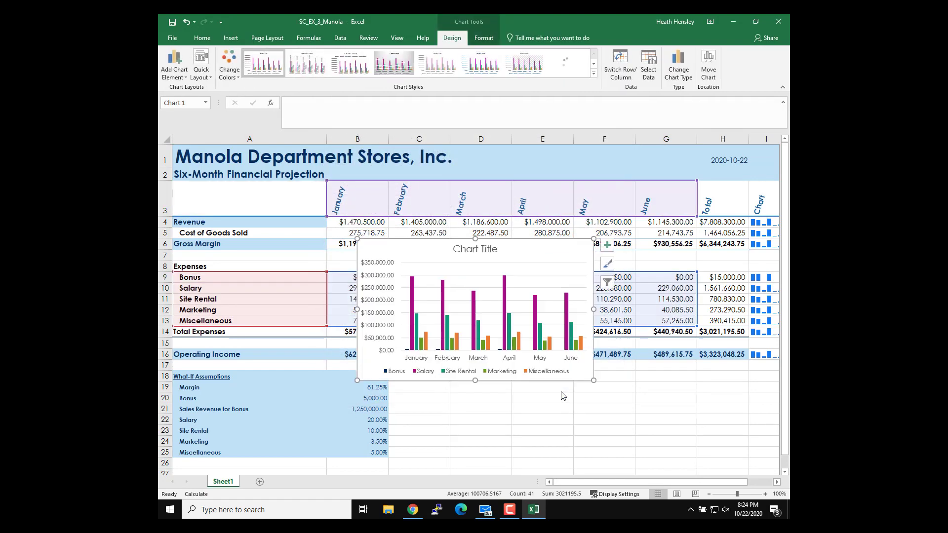
click(708, 69)
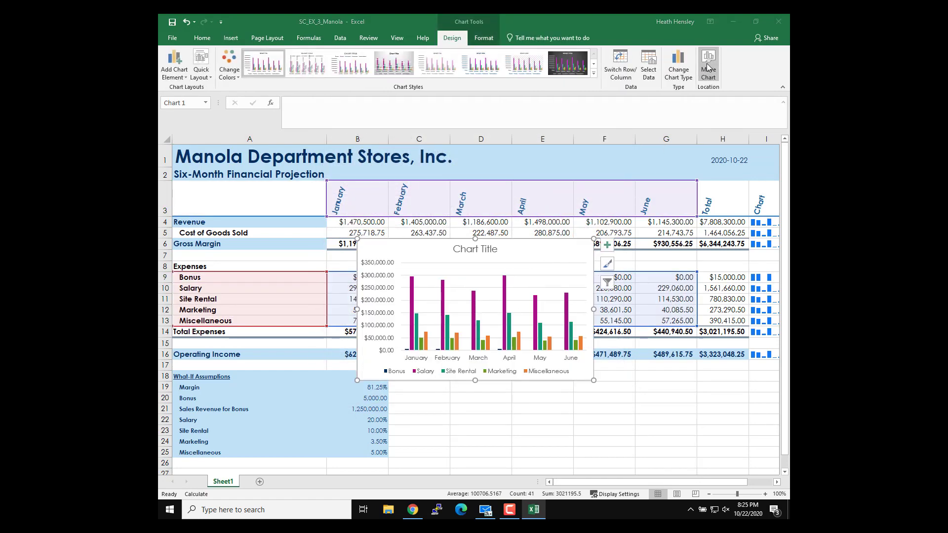
click(359, 314)
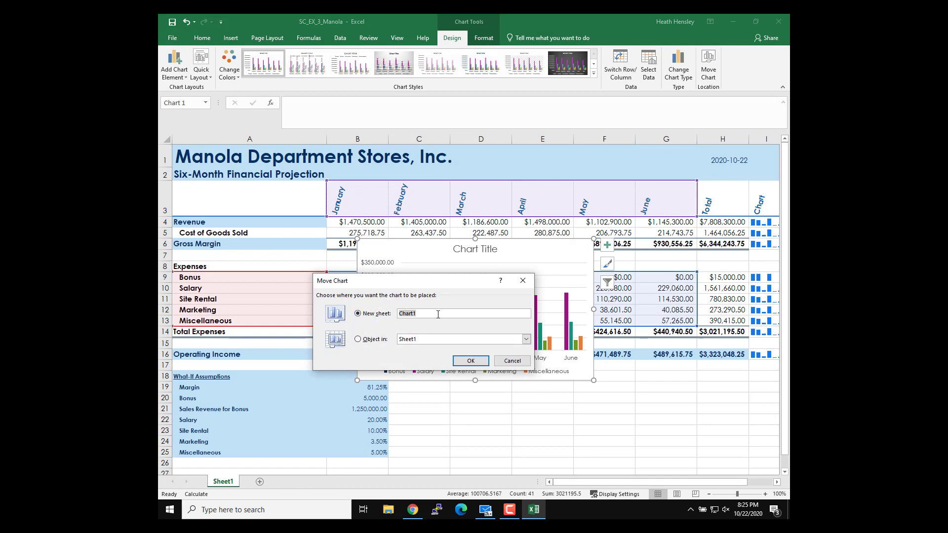
text(Expense)
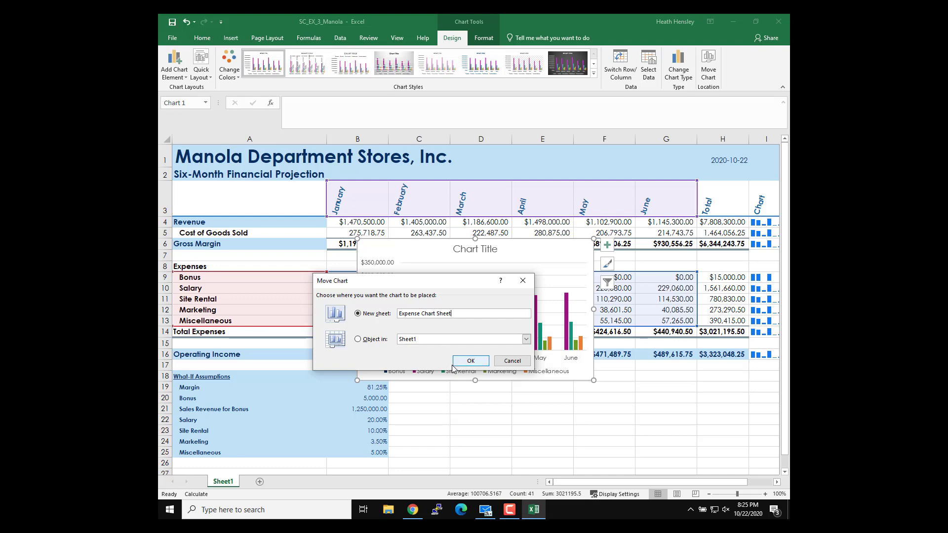
click(471, 361)
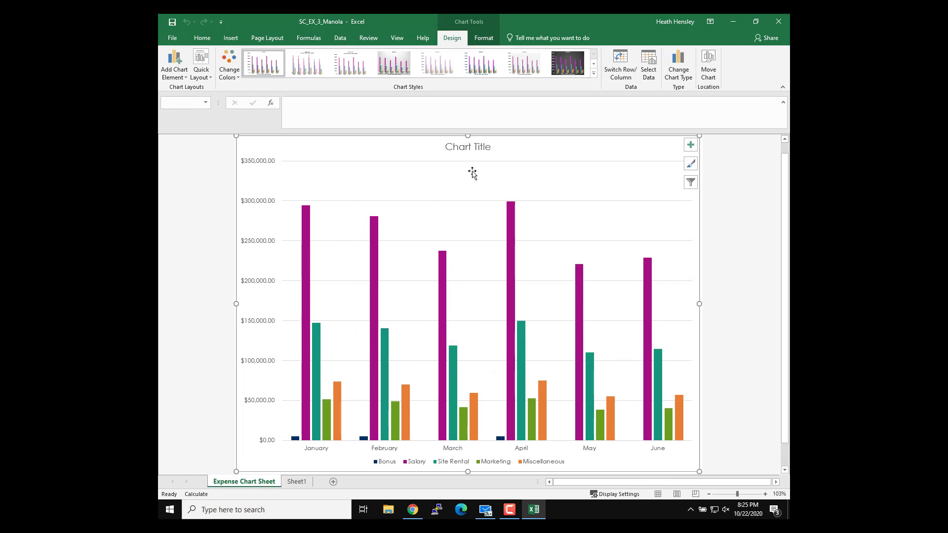
Replace the chart title with 'Six-Month Financial Projection' and underline it
click(483, 146)
triple_click(485, 147)
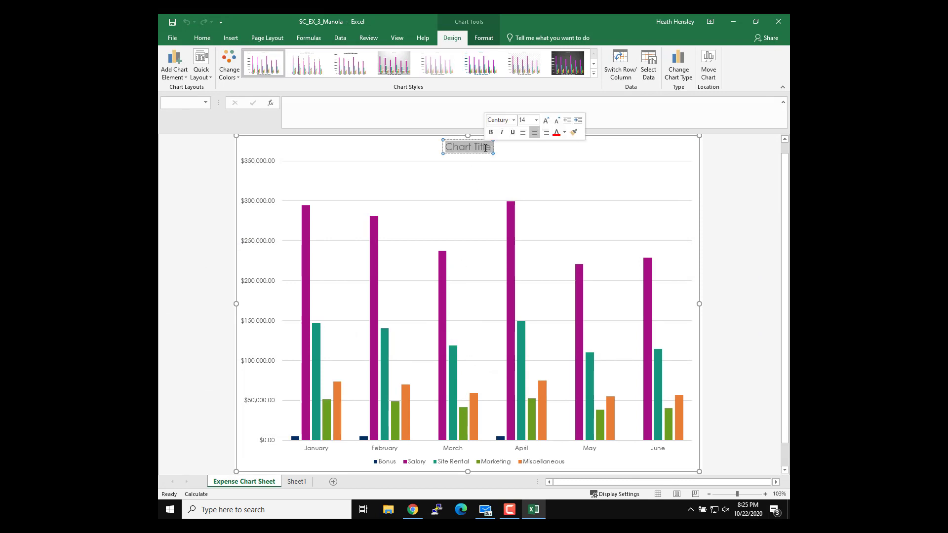
text(Six)
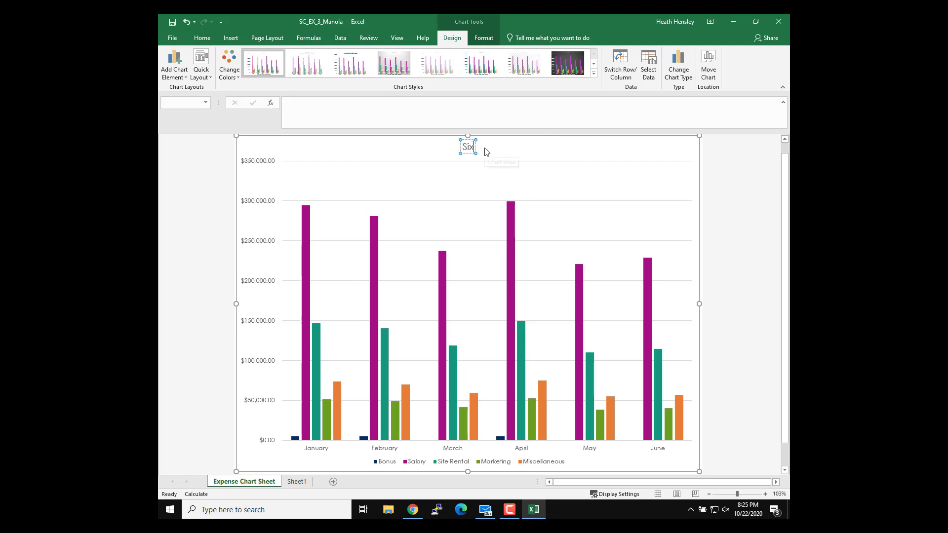
text(-Month Fin)
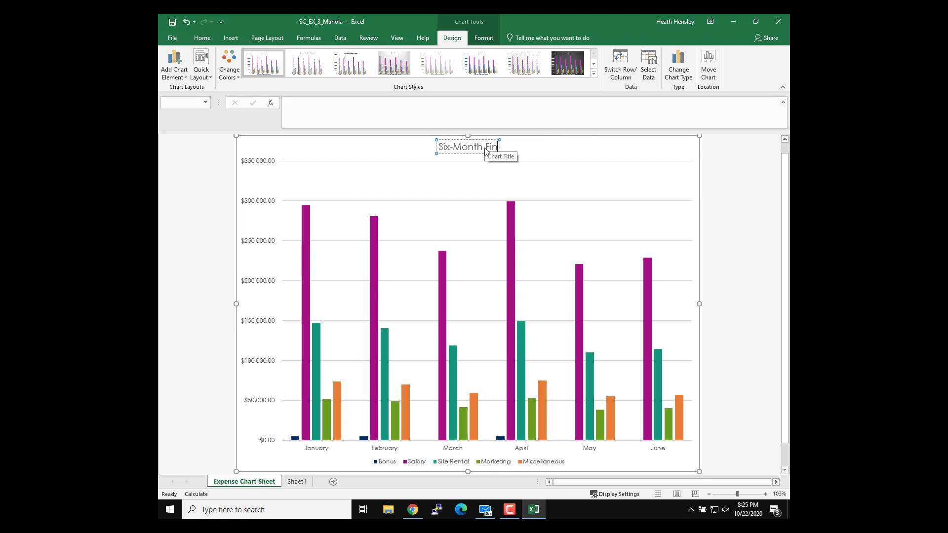
text(ancial Proje)
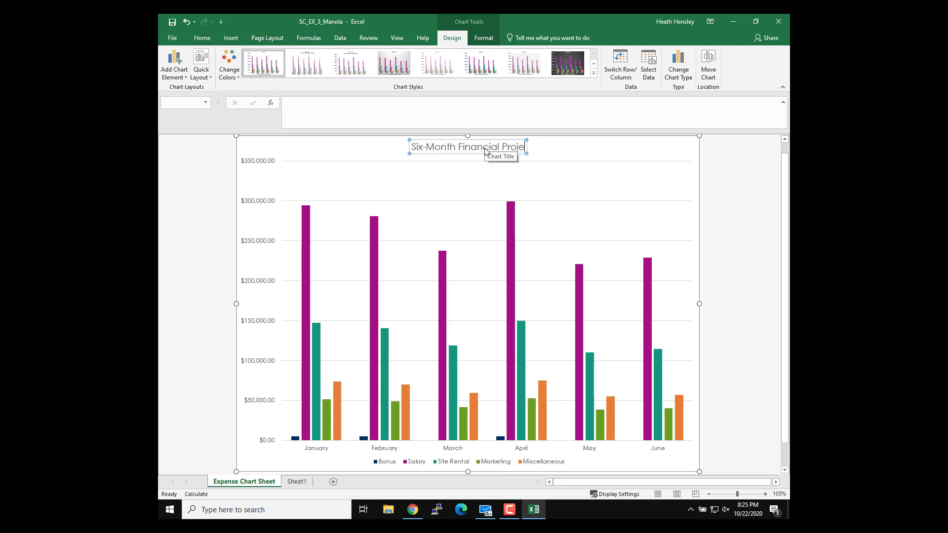
text(ction)
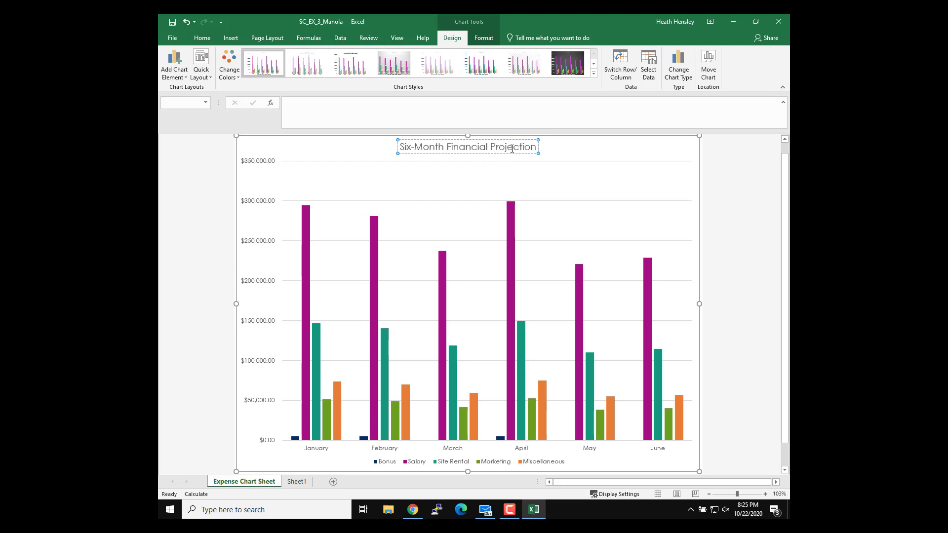
double_click(513, 148)
click(513, 148)
click(539, 133)
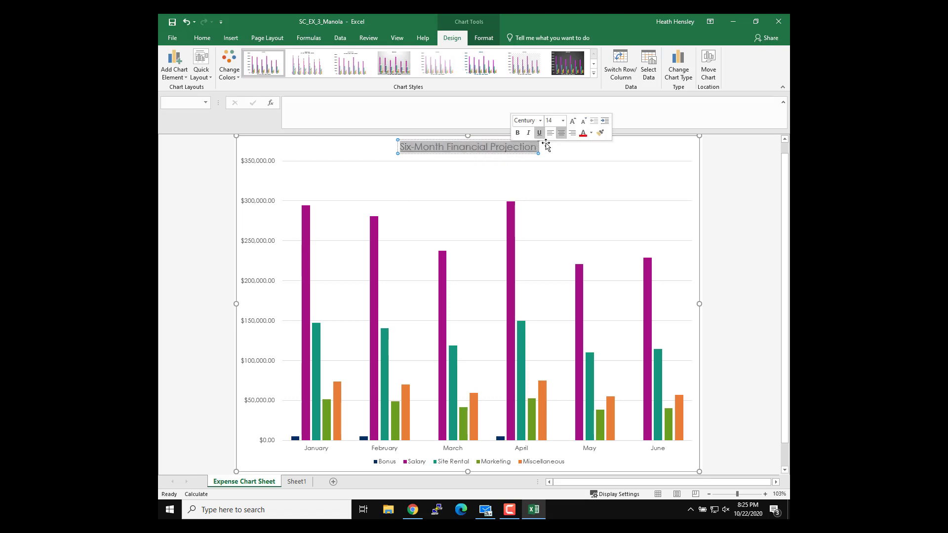
click(557, 156)
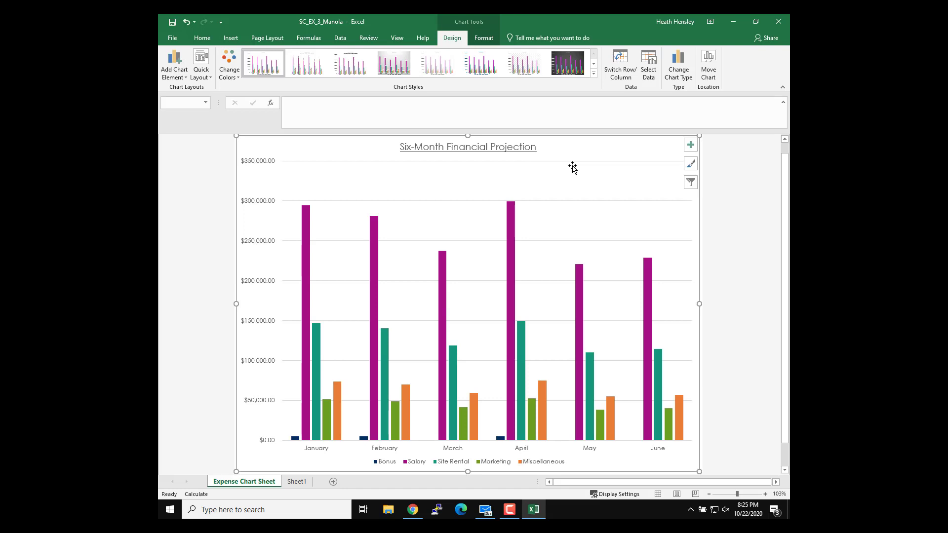
Add data labels above each column of the chart
click(695, 148)
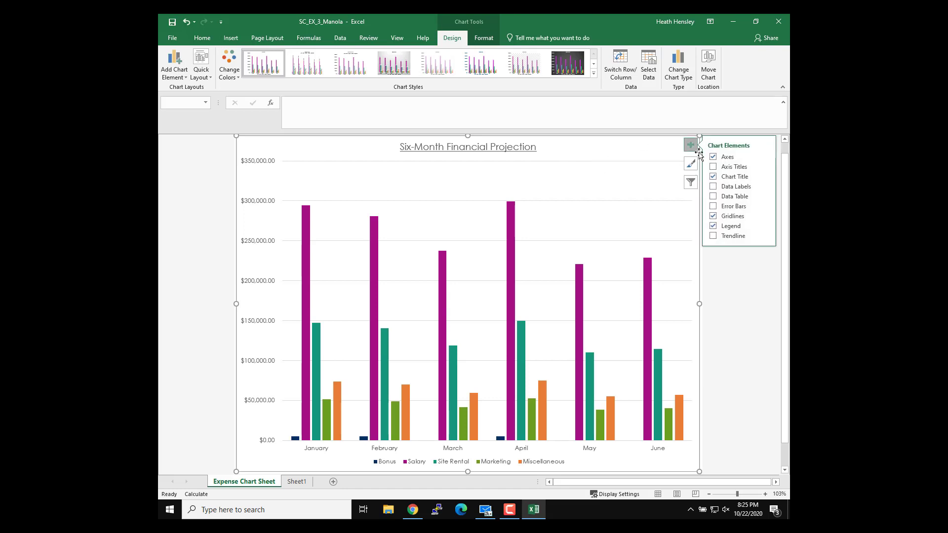
click(766, 188)
click(671, 224)
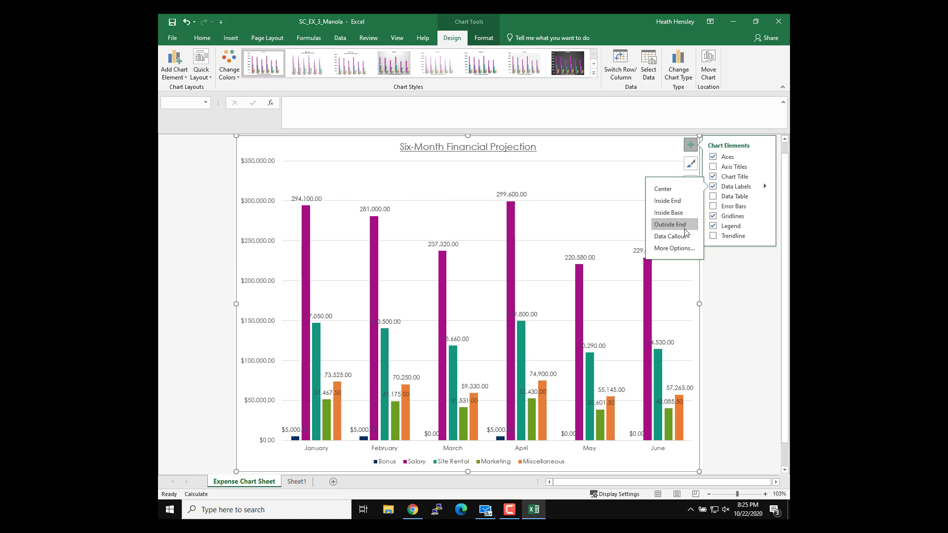
click(691, 145)
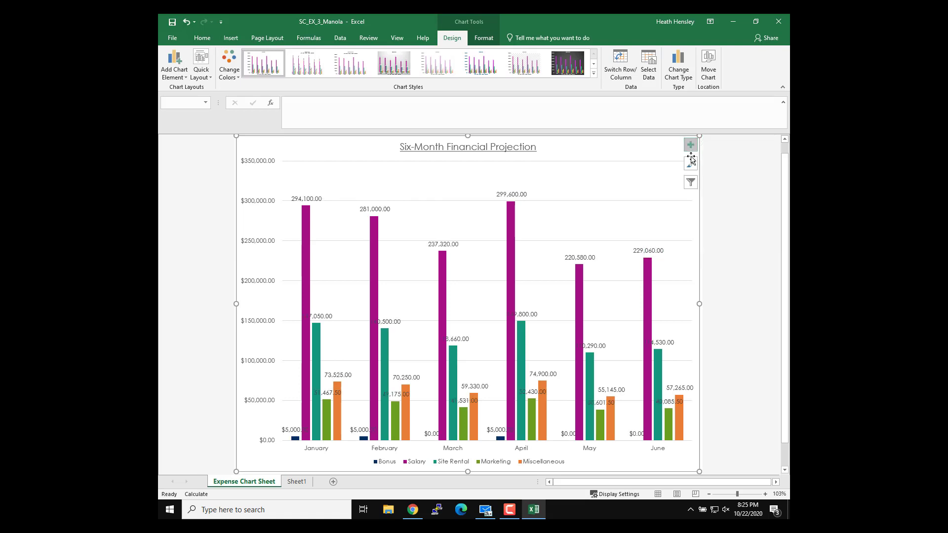
Filter out the Bonus and Salary series, leaving Site Rental, Marketing and Miscellaneous
click(691, 183)
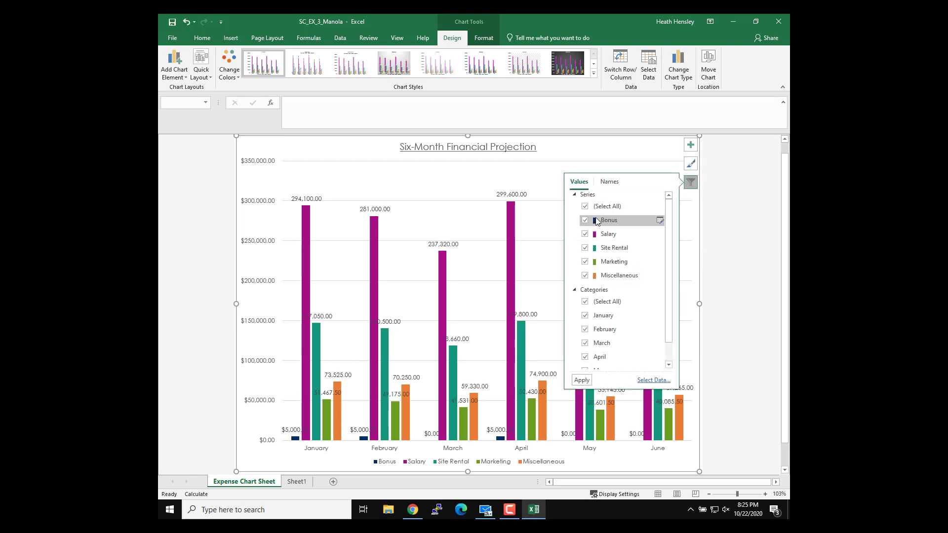
click(585, 234)
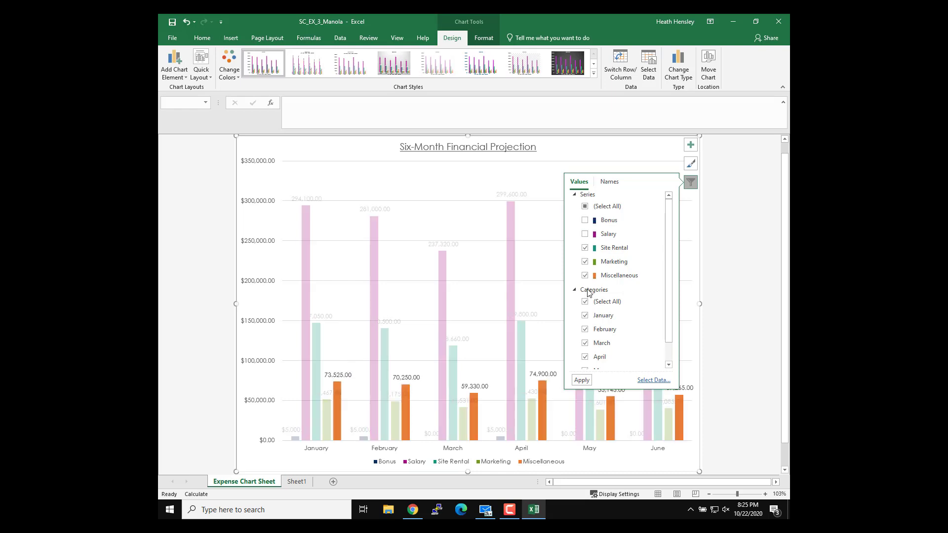
click(582, 380)
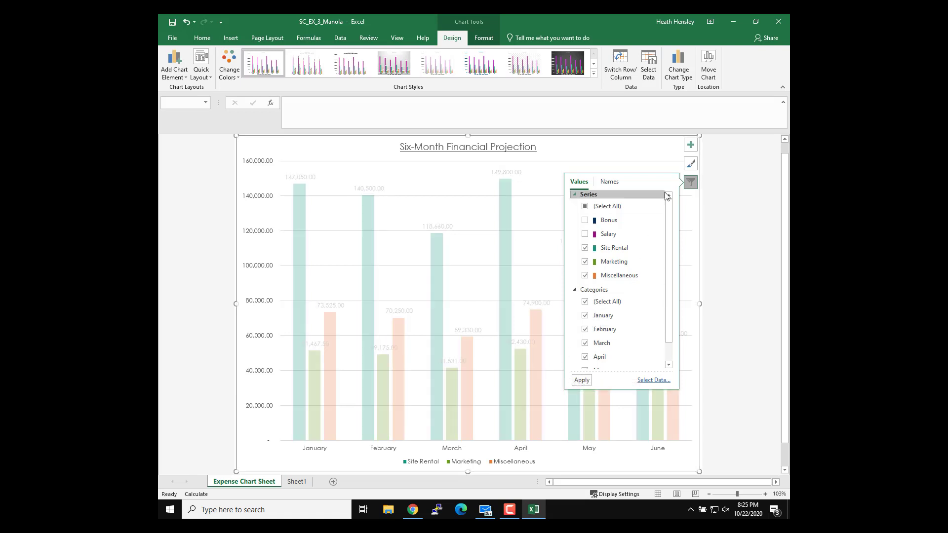
click(691, 182)
Add a primary vertical axis title reading '$'
click(691, 145)
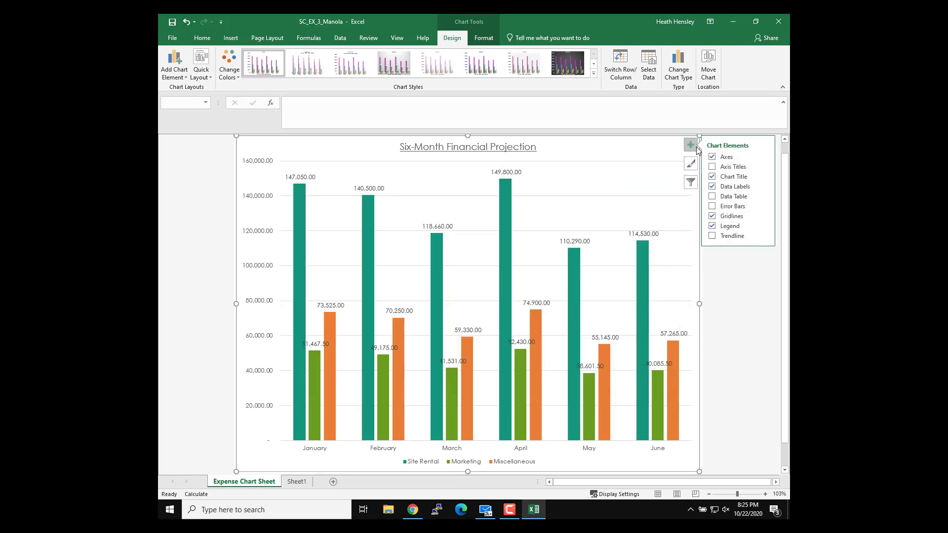
click(765, 167)
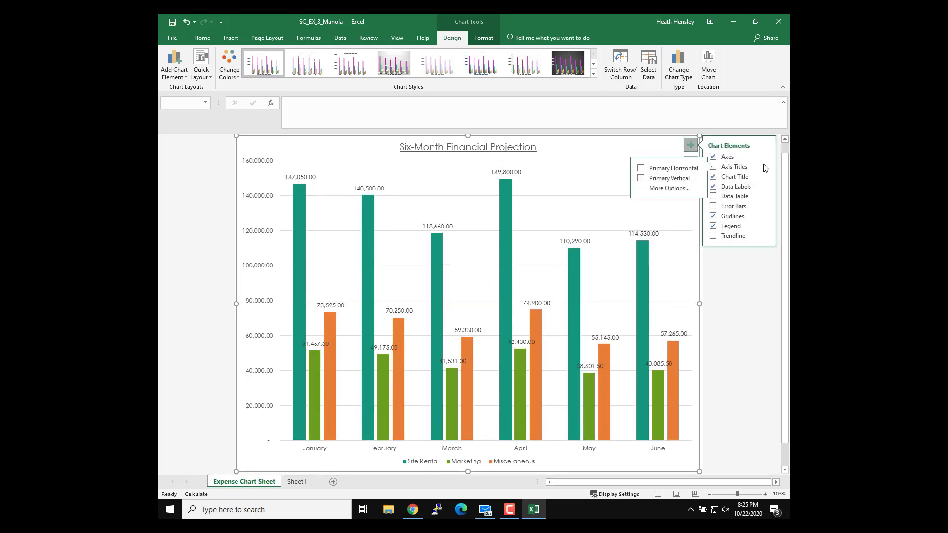
click(639, 180)
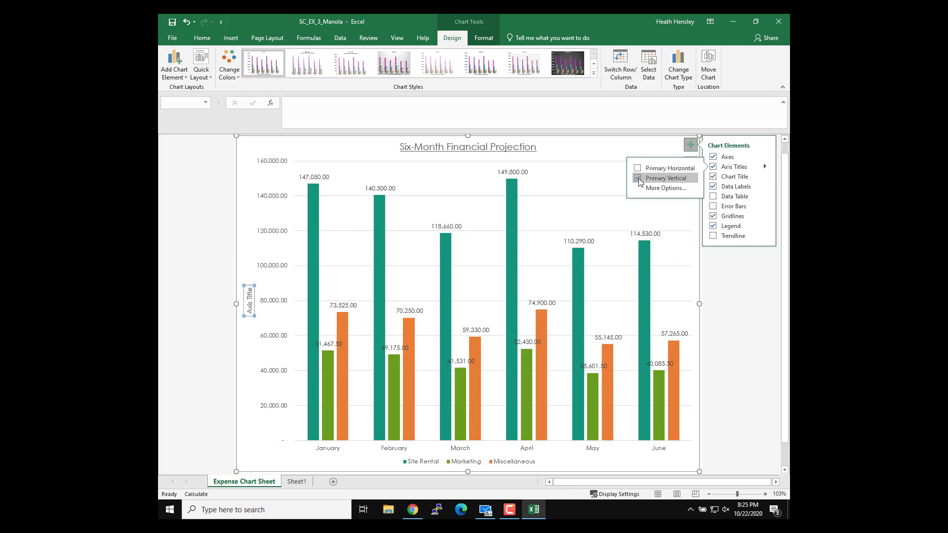
click(690, 144)
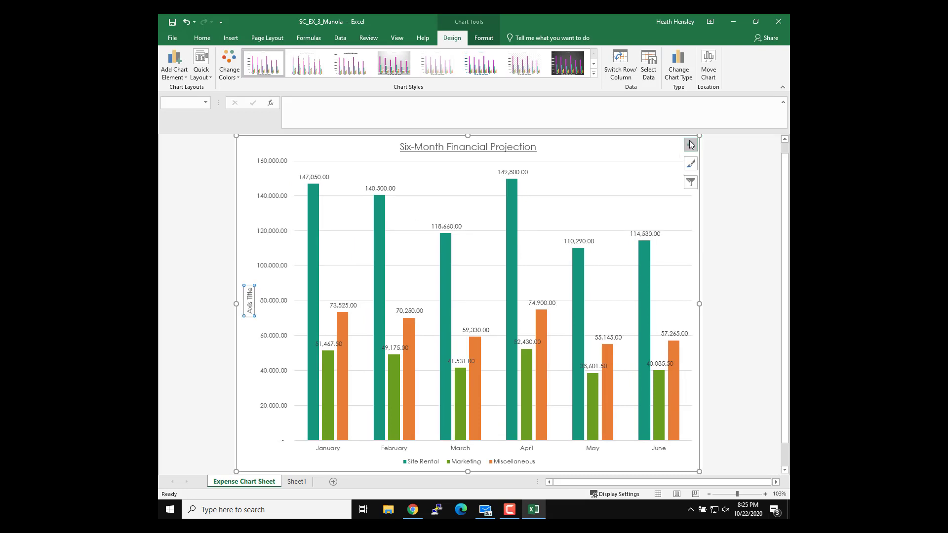
triple_click(249, 301)
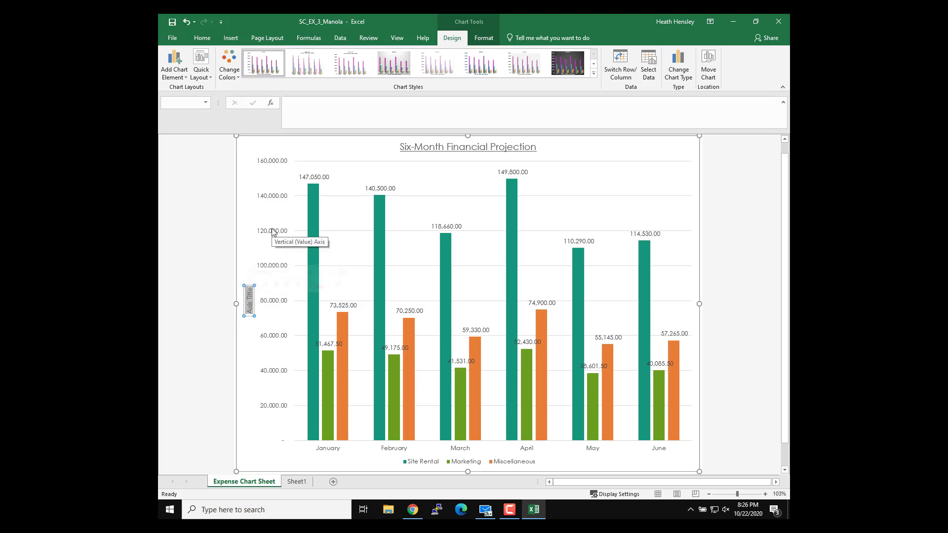
text(A)
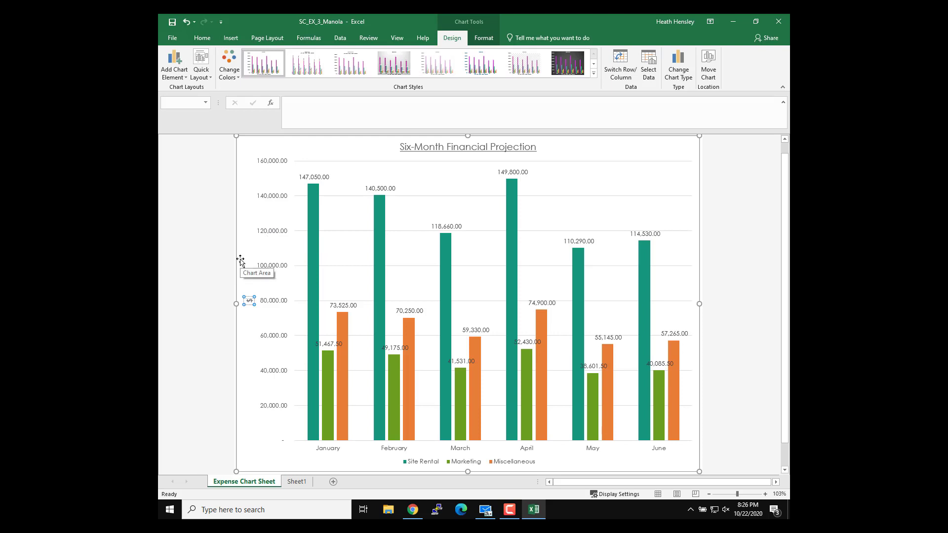
Set the axis title's text direction to Horizontal
right_click(249, 303)
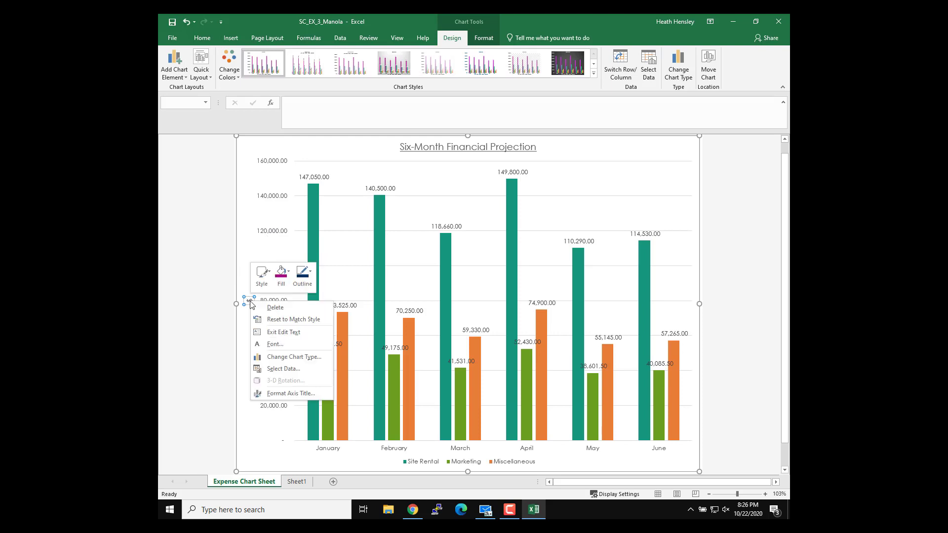
click(289, 393)
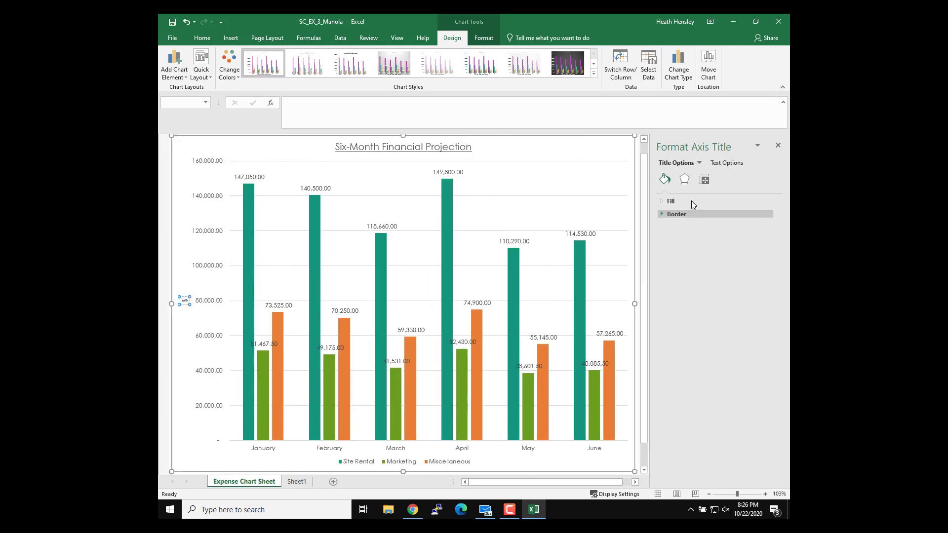
click(704, 180)
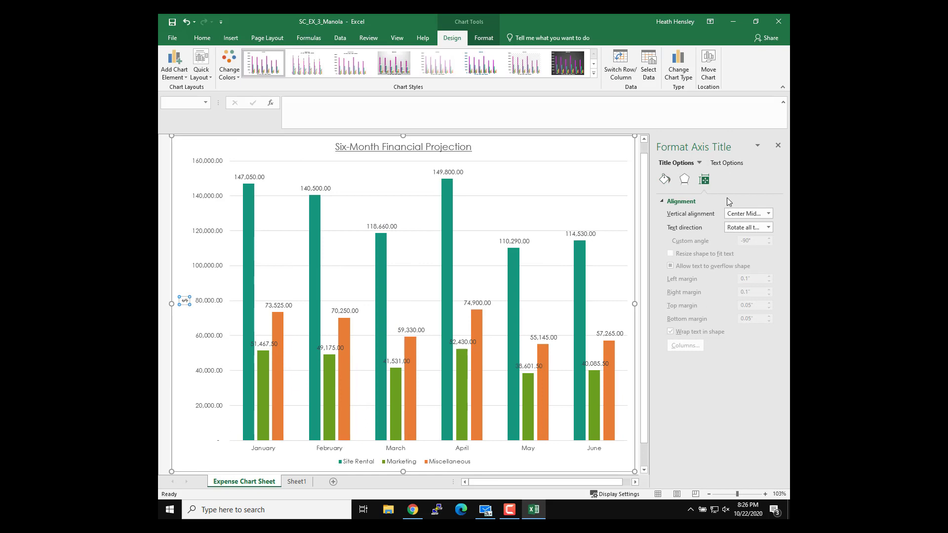
click(769, 229)
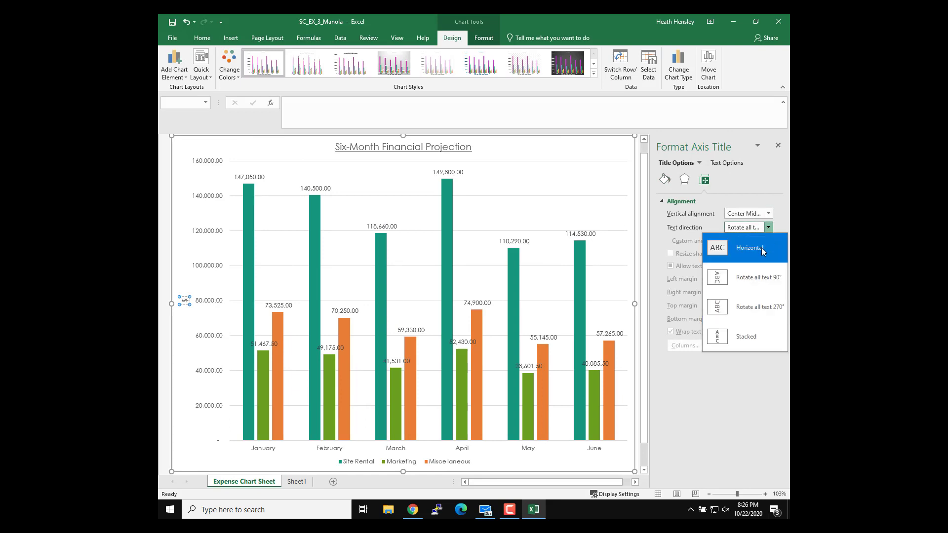
click(764, 249)
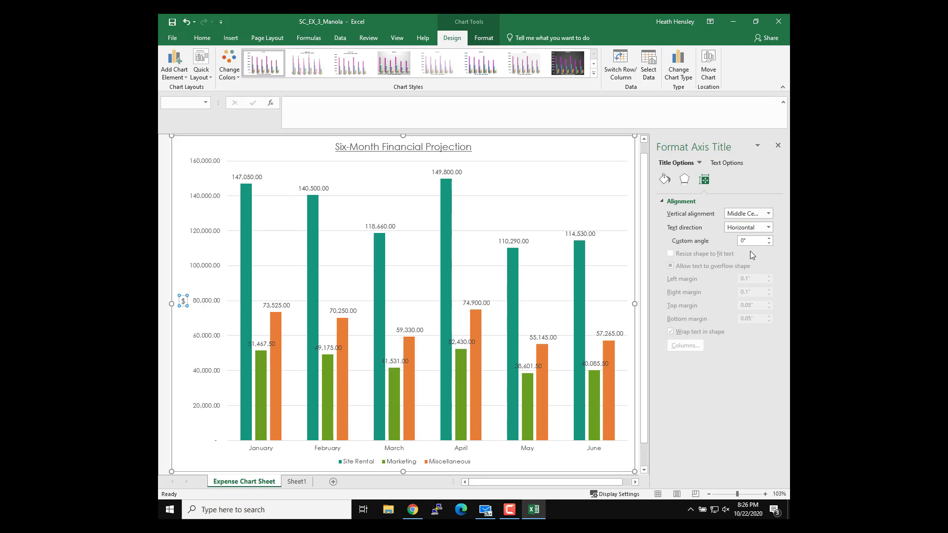
click(777, 146)
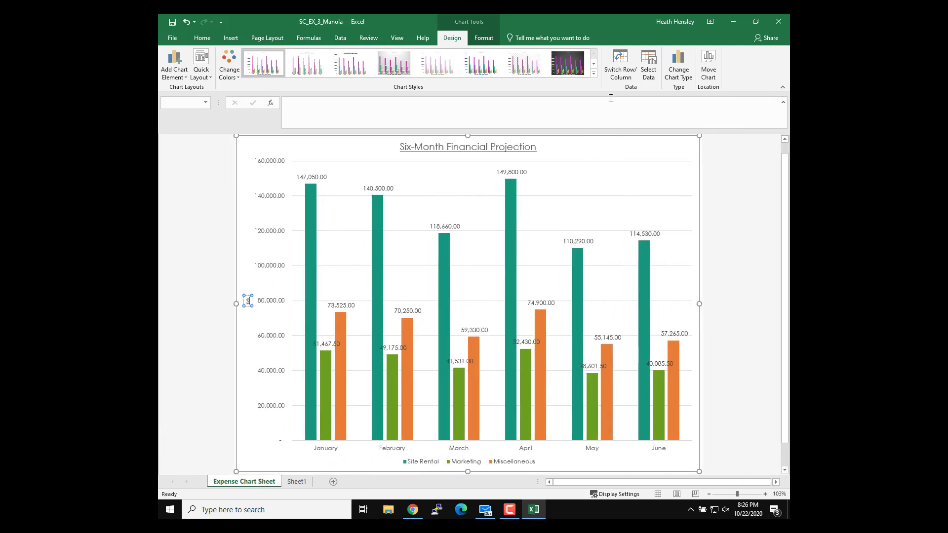
Apply Chart Style 6 to the expense chart
click(487, 71)
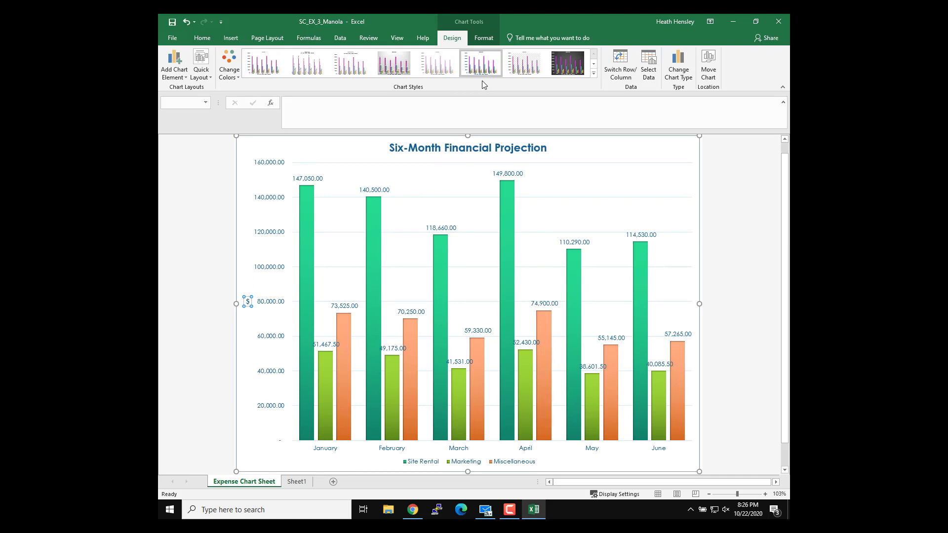
Format the vertical axis numbers with 0 decimal places
right_click(271, 296)
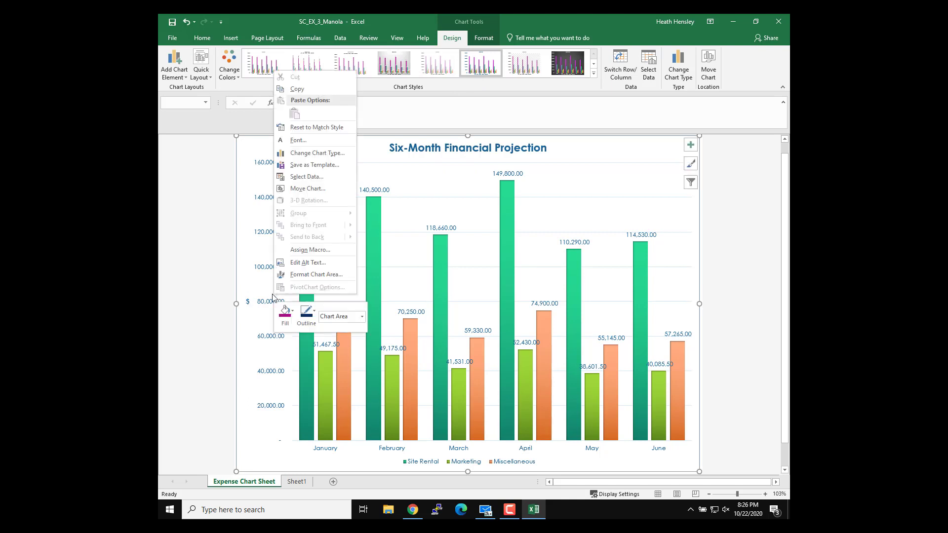
right_click(266, 302)
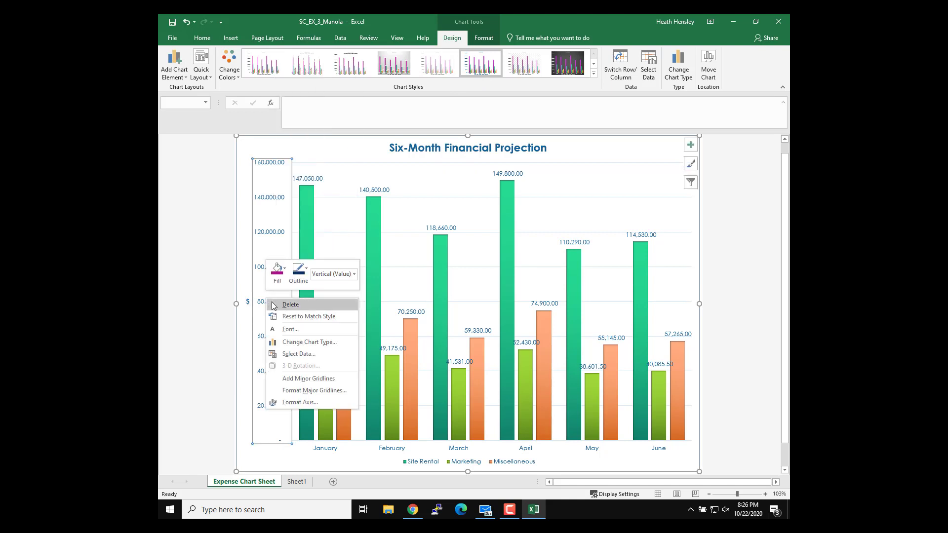
click(284, 403)
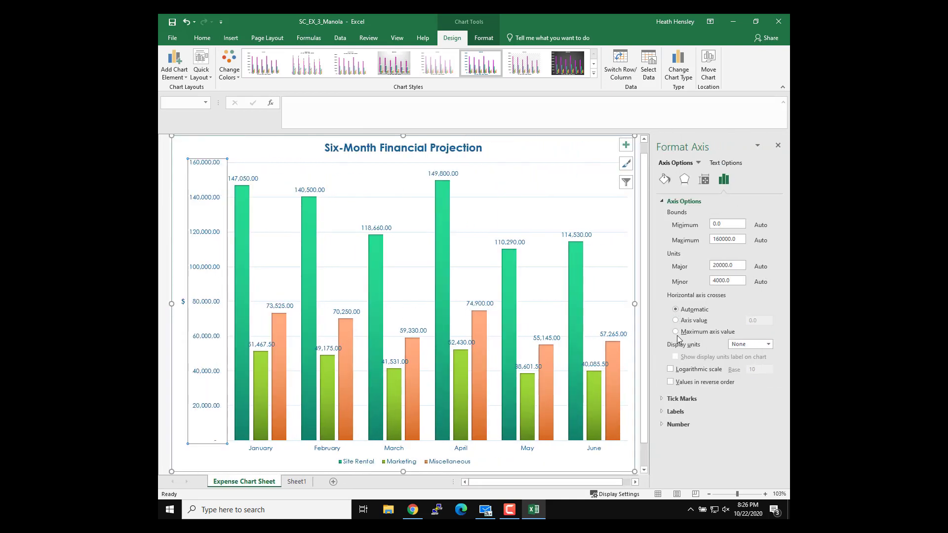
click(662, 424)
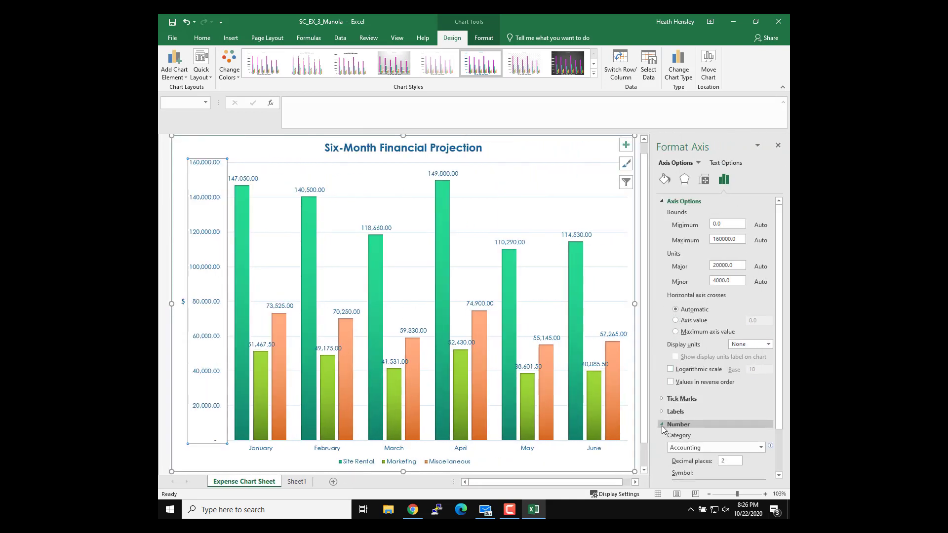
double_click(734, 414)
text(0)
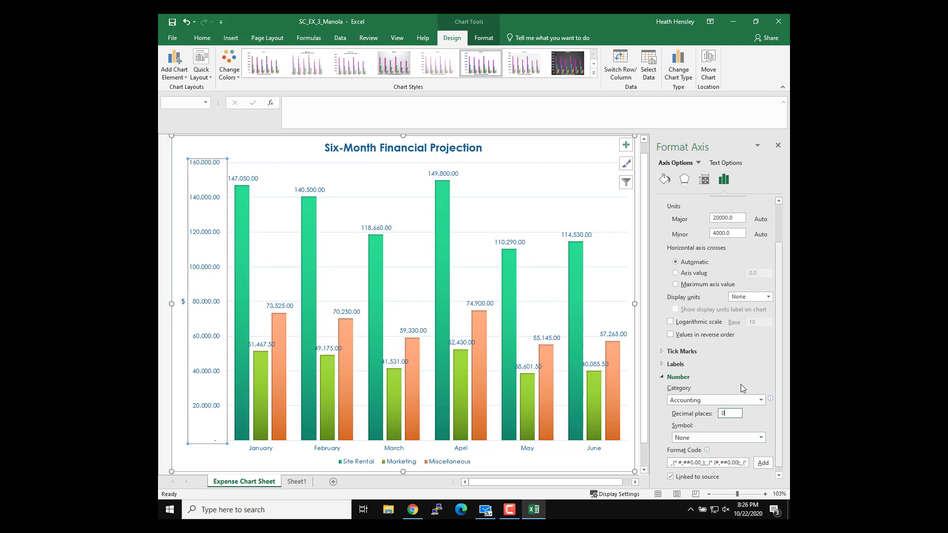
click(778, 146)
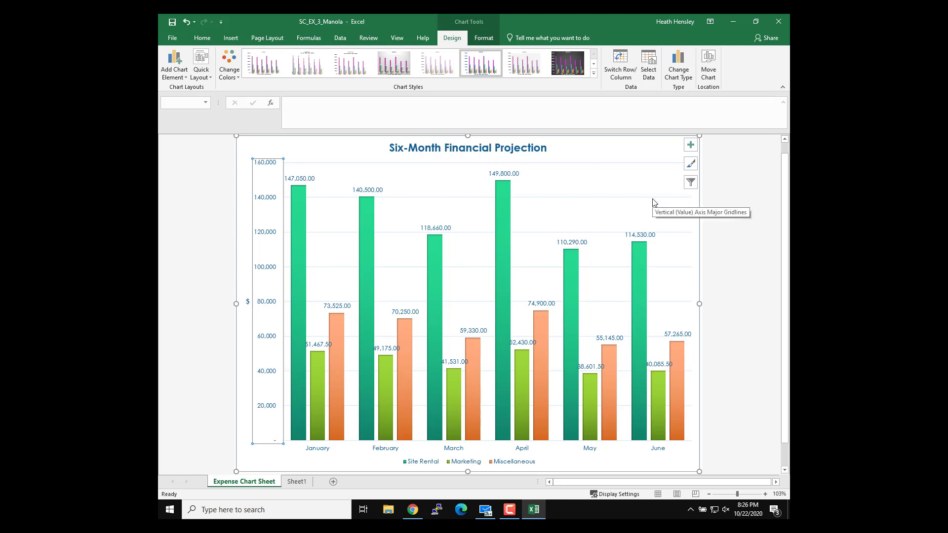
Re-include Bonus and Salary via Chart Filters, rescaling the axis to 350,000
click(696, 183)
click(585, 234)
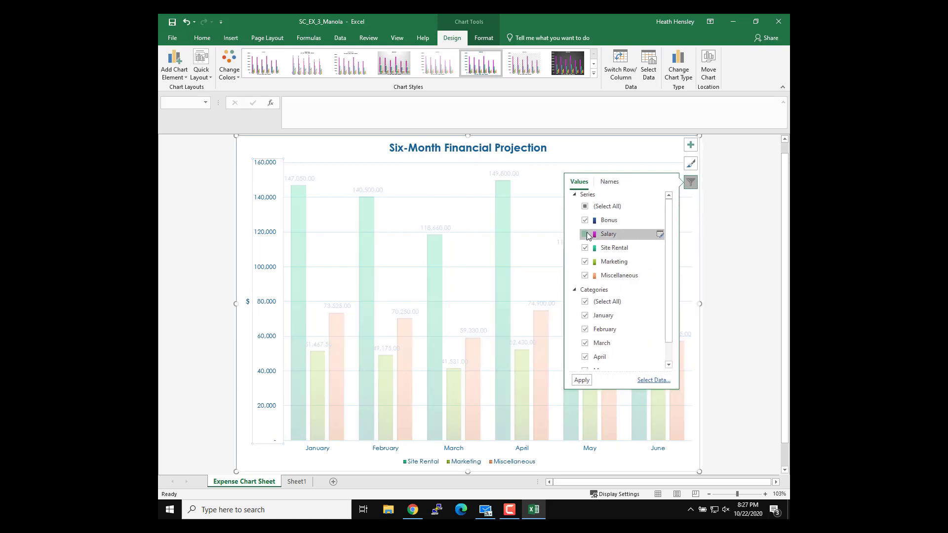
click(582, 380)
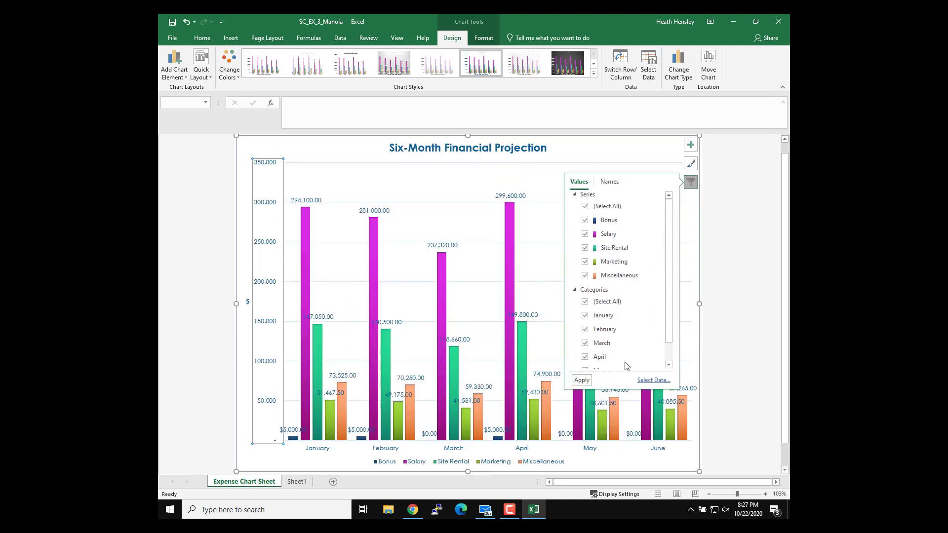
click(691, 182)
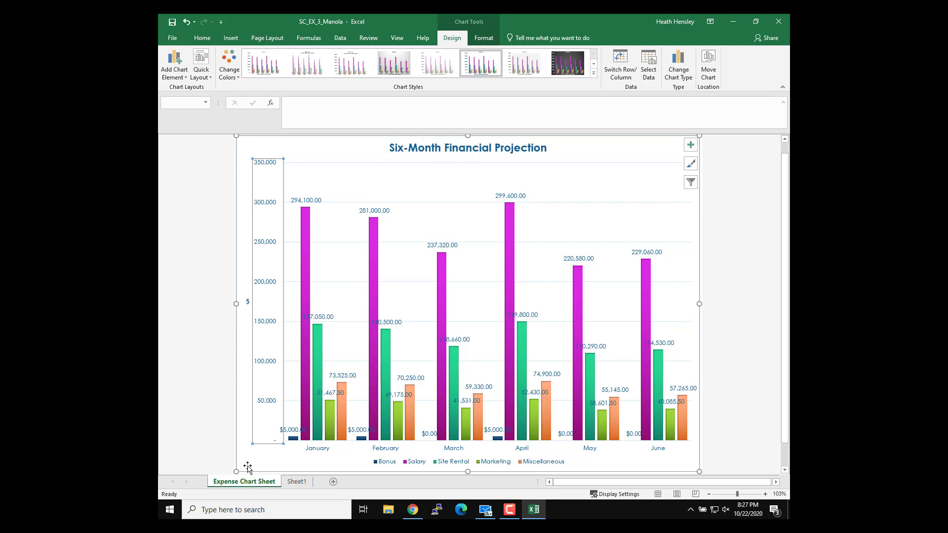
Set the Expense Chart Sheet tab colour to Dark Blue, Text 2
right_click(253, 483)
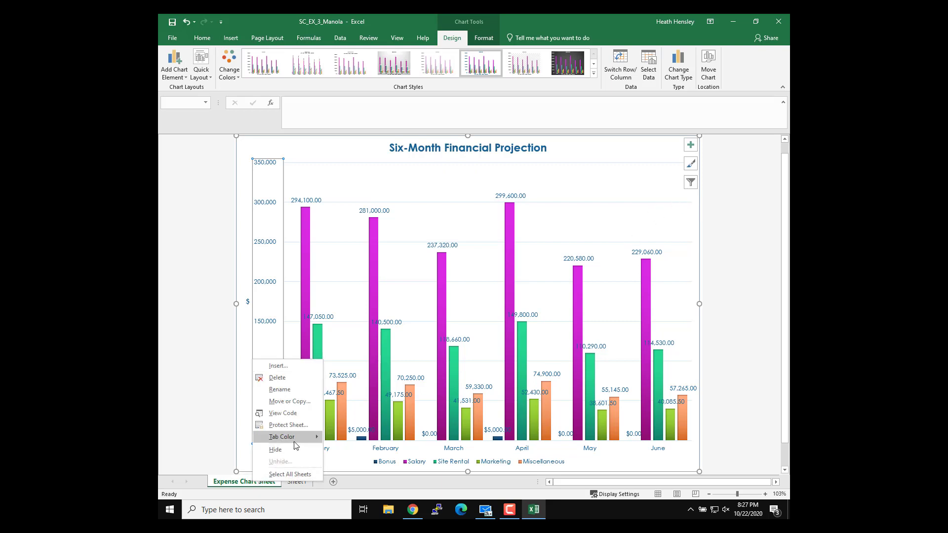
mouse_move(282, 436)
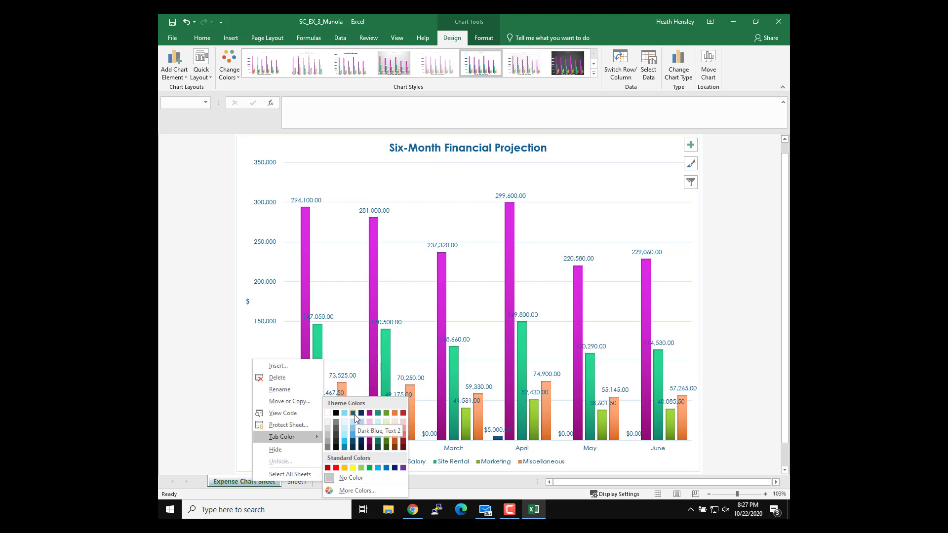
click(353, 416)
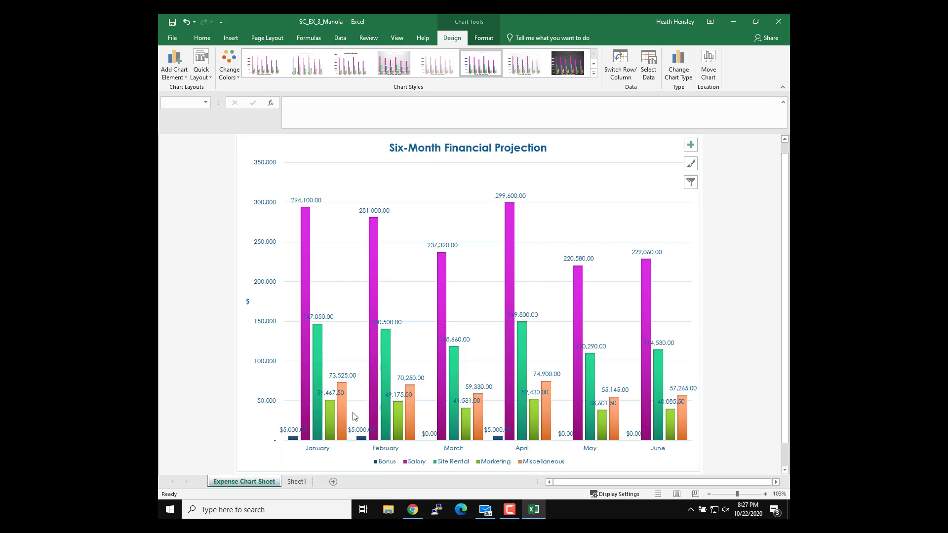
Rename Sheet1 to 'Six-Month Financial Projection'
click(297, 482)
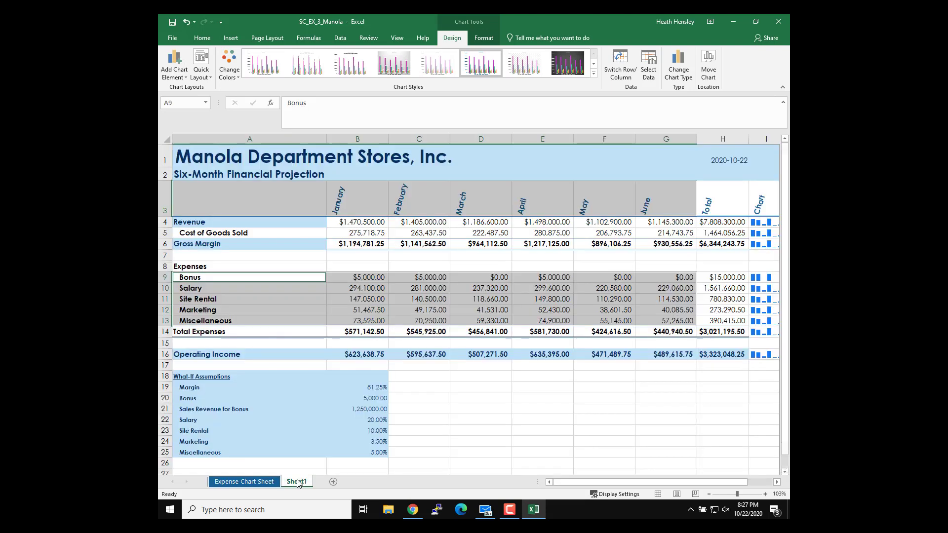
double_click(297, 482)
key(BackSpace)
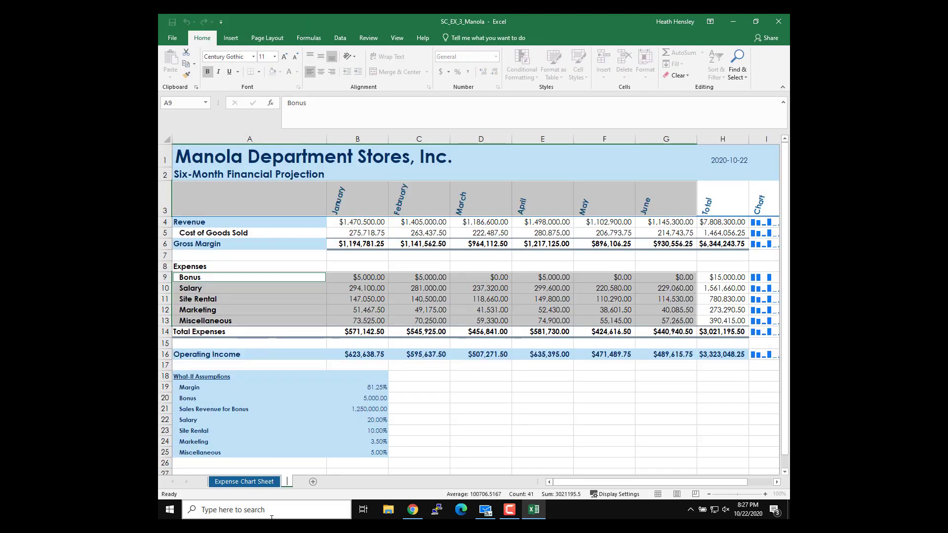
text(Six-M)
text(onth Financial)
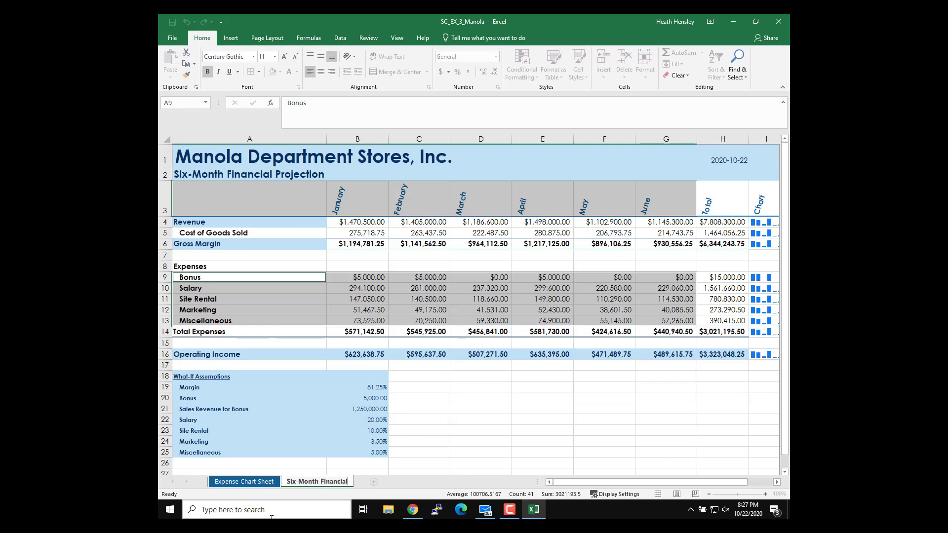
text( Projection)
key(Return)
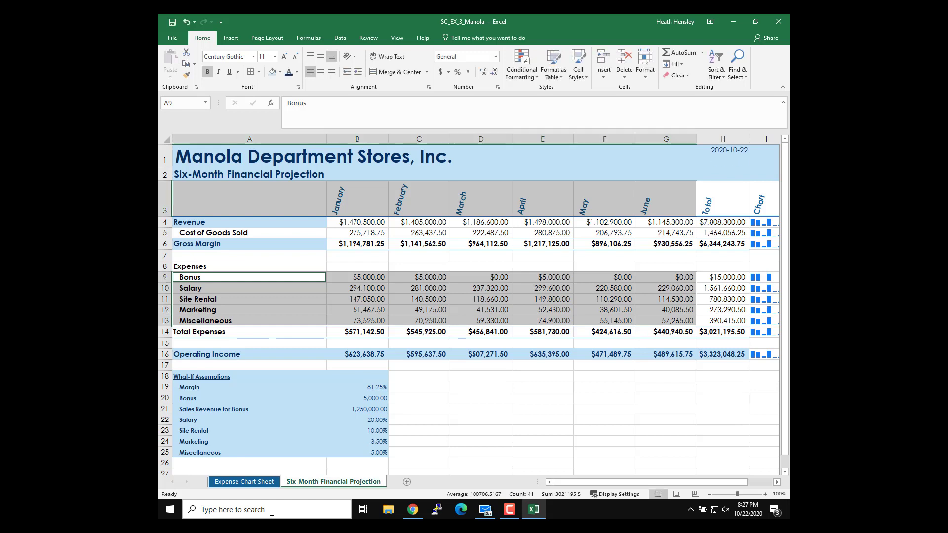
Colour the renamed sheet's tab and move it ahead of Expense Chart Sheet
right_click(317, 483)
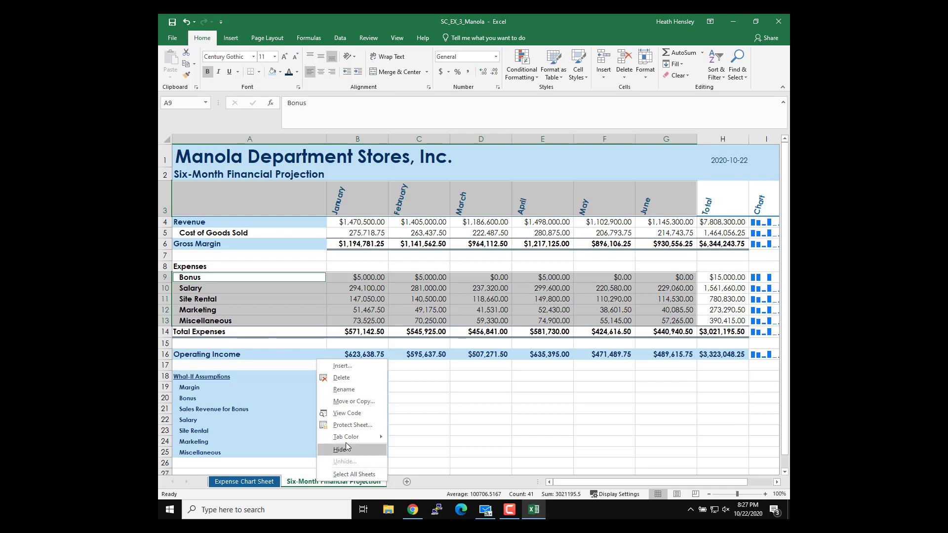
mouse_move(346, 437)
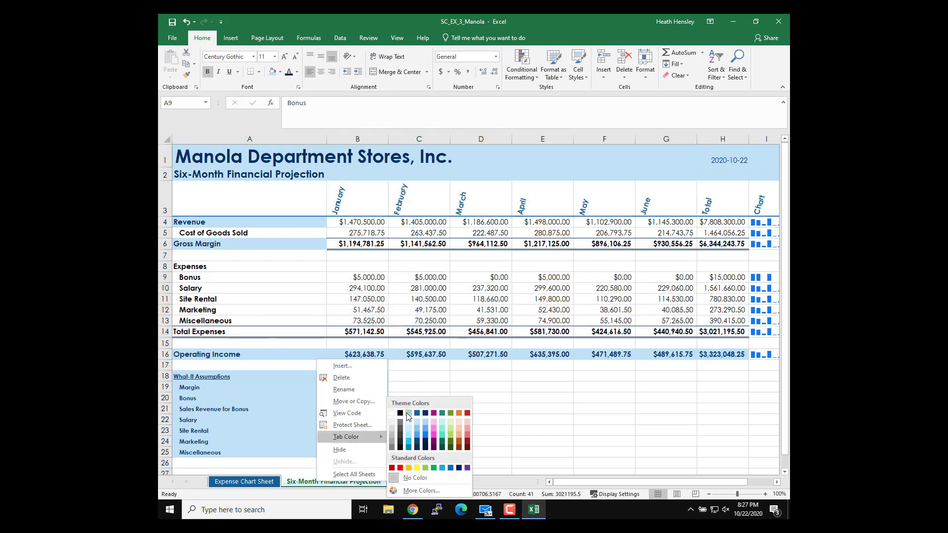
click(407, 416)
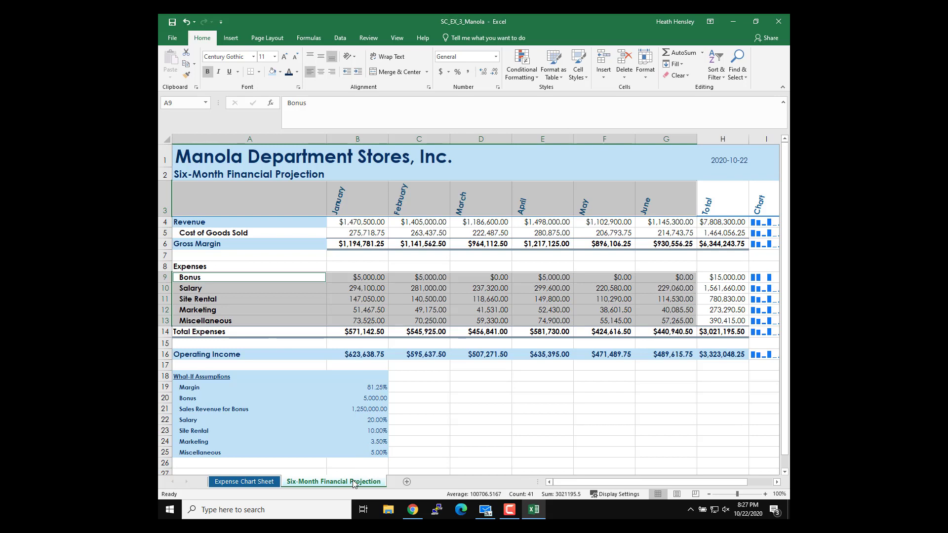
drag(354, 484, 201, 486)
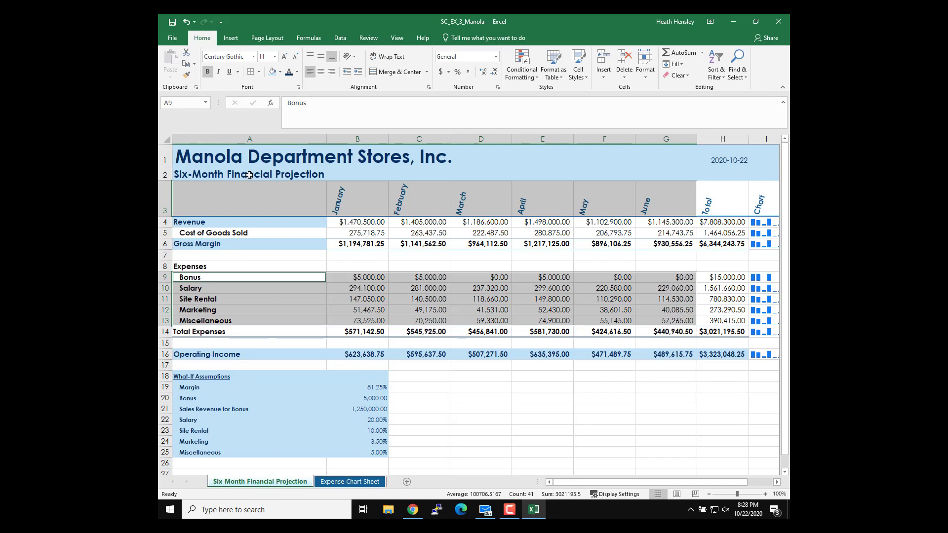
Run Spelling from cell A1, ignoring the flagged name Manola, until the check completes
click(247, 159)
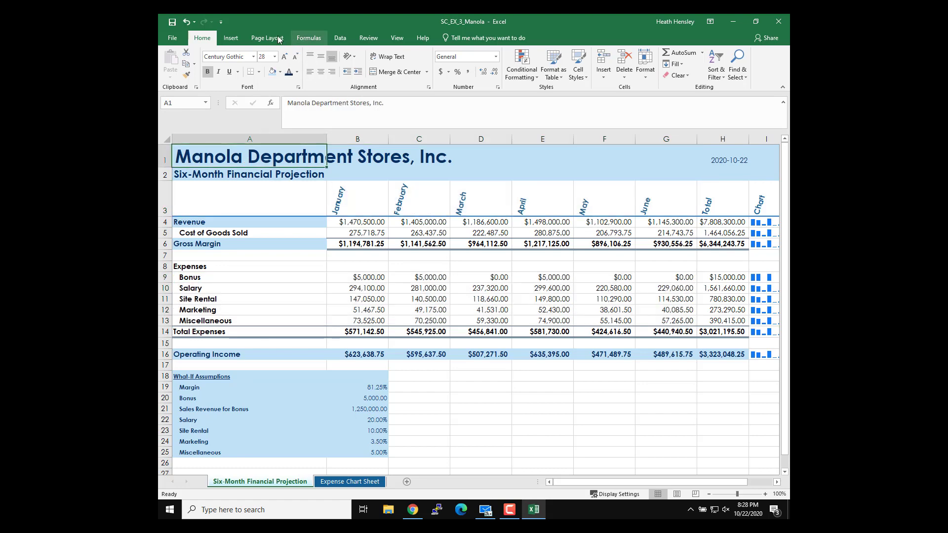
click(369, 38)
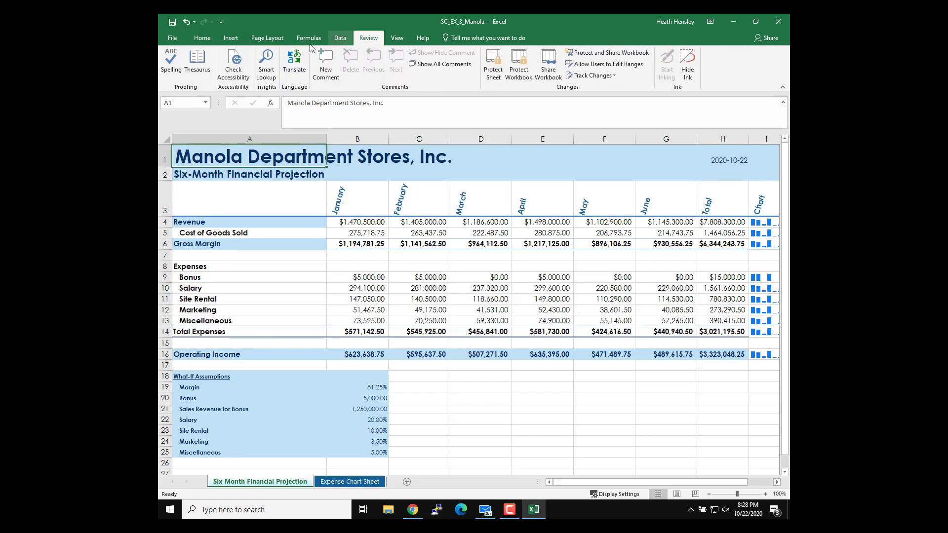
click(170, 61)
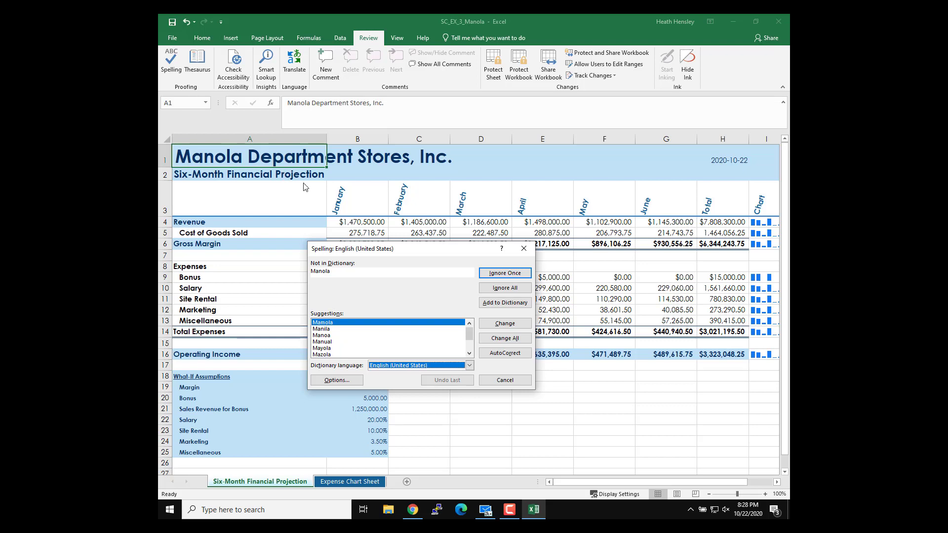
click(508, 288)
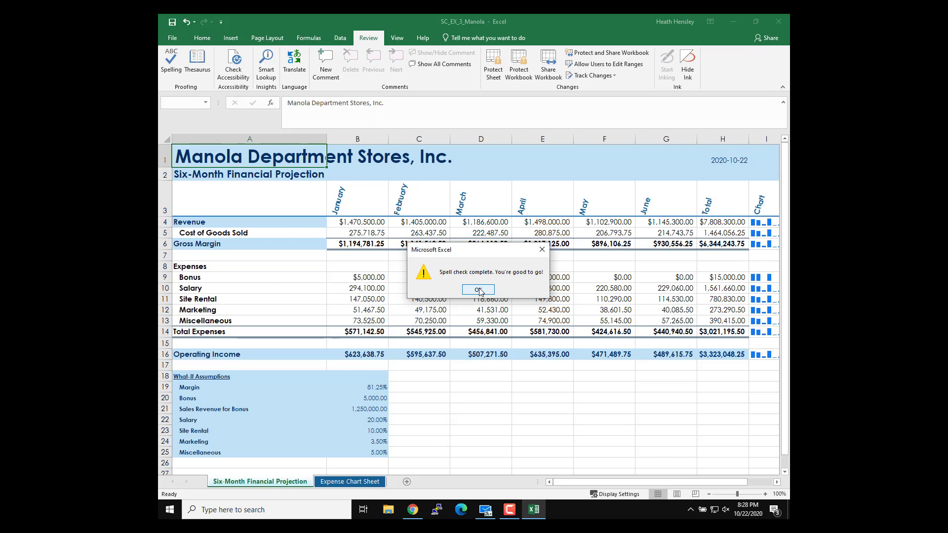
click(478, 290)
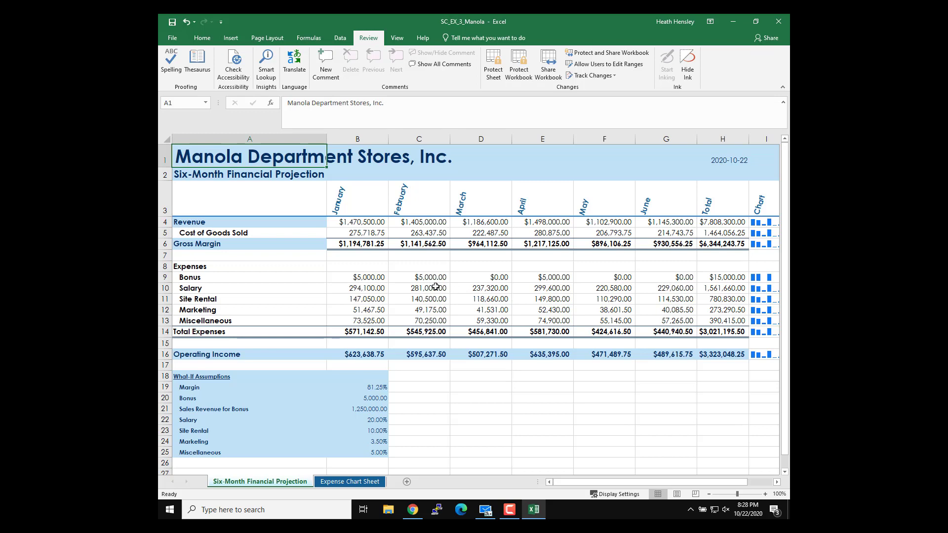
click(368, 224)
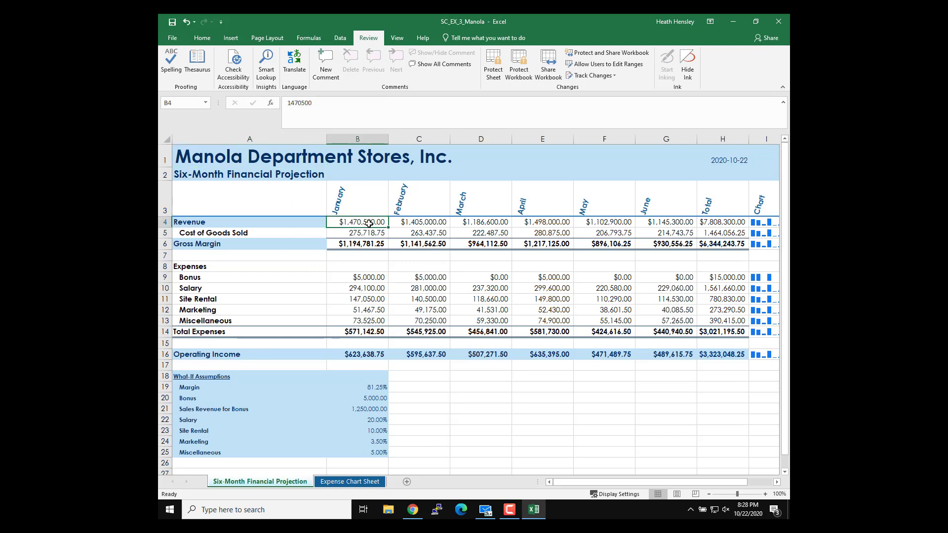
click(397, 38)
click(476, 74)
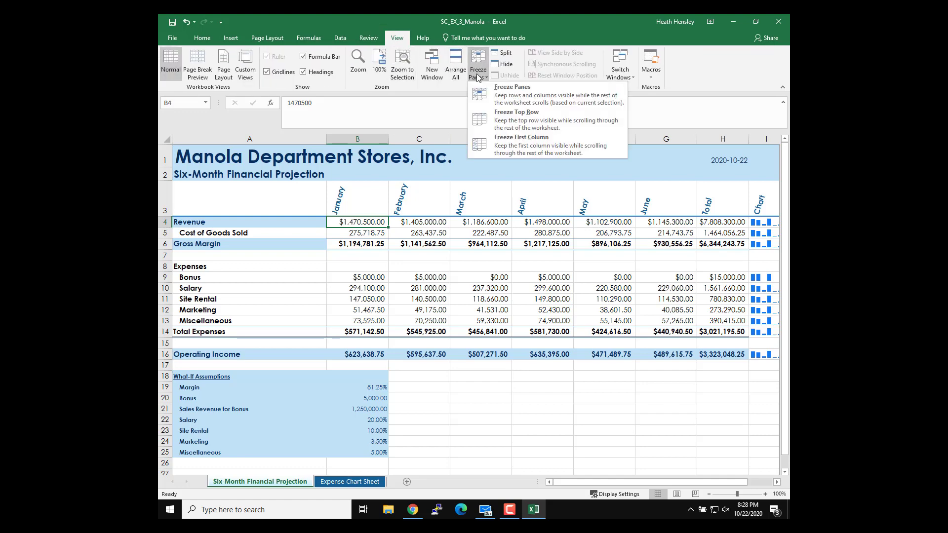
click(498, 94)
scroll(462, 288, down, 3)
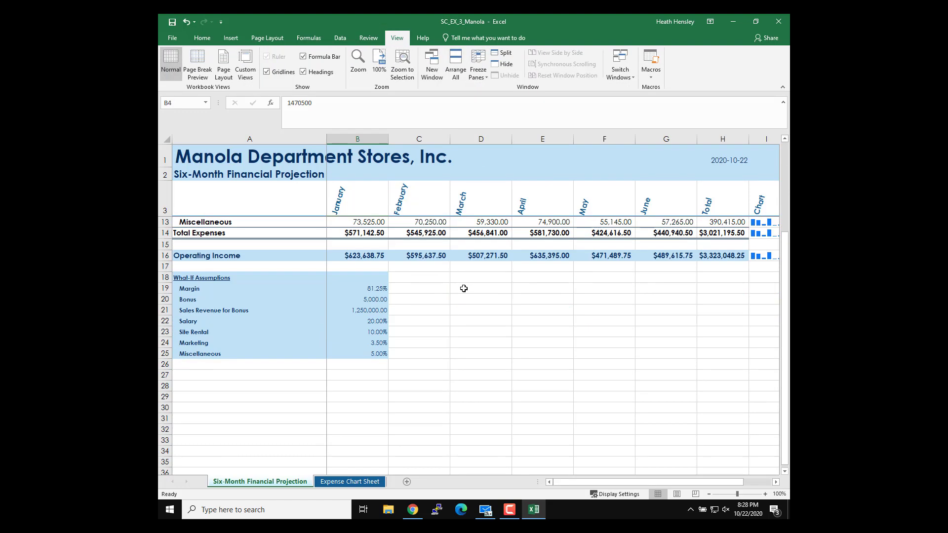
scroll(462, 287, down, 4)
scroll(464, 286, up, 5)
scroll(466, 284, up, 2)
scroll(466, 285, down, 5)
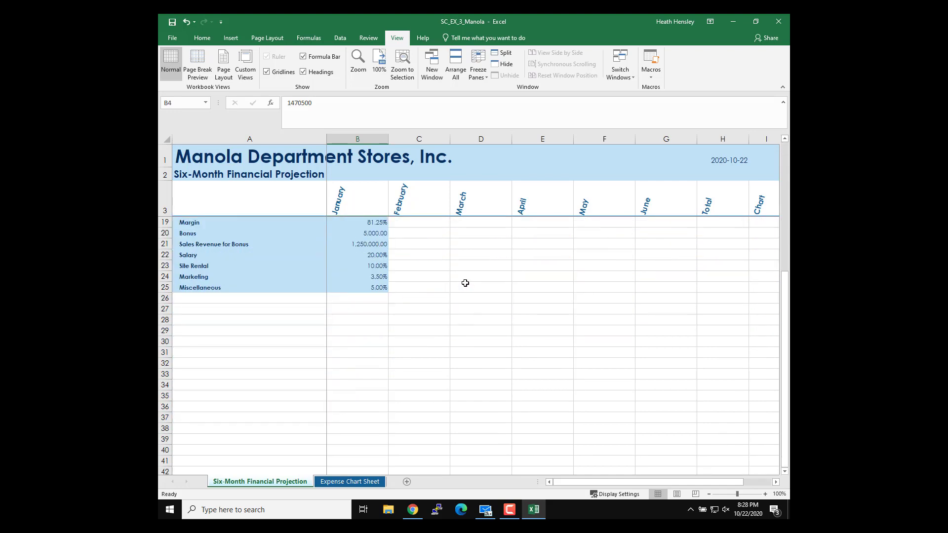
scroll(465, 282, up, 5)
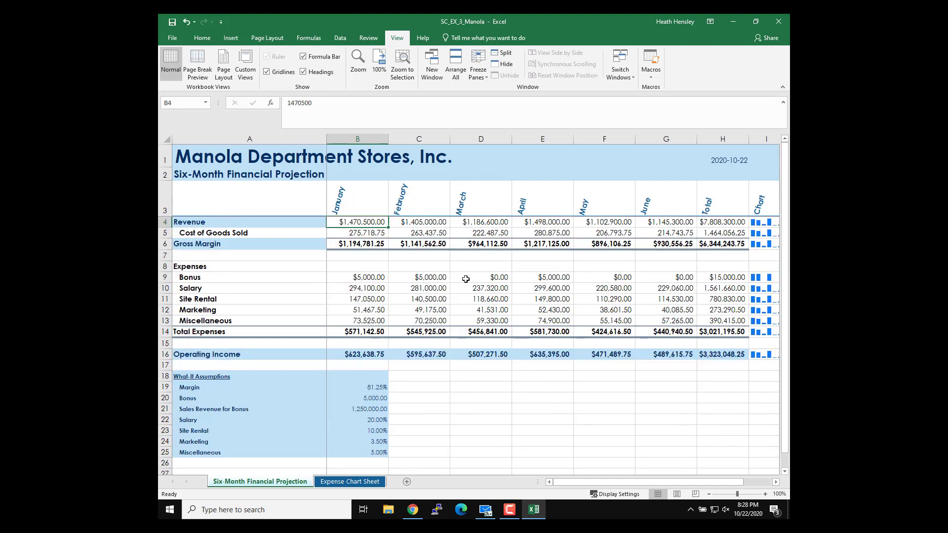
click(478, 71)
click(483, 97)
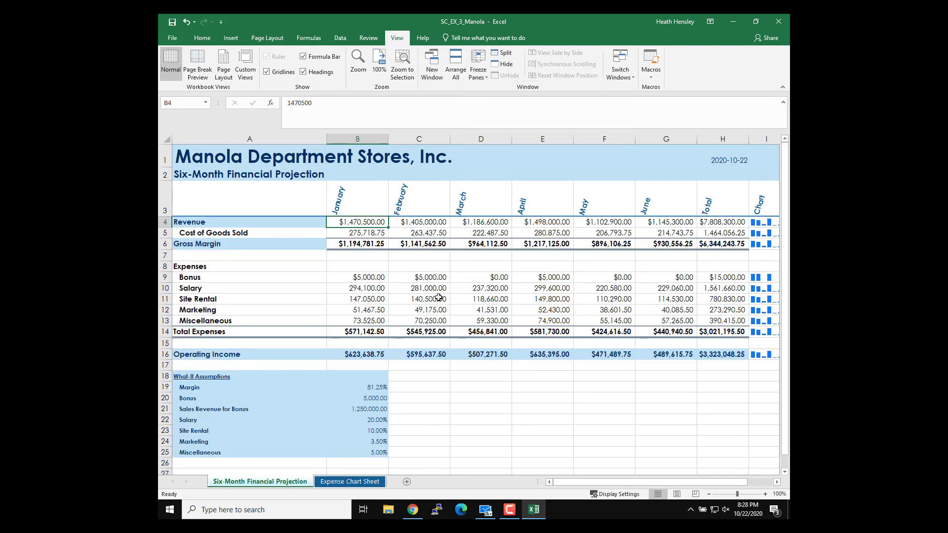
scroll(440, 297, down, 4)
scroll(442, 295, up, 1)
scroll(442, 295, up, 3)
click(713, 357)
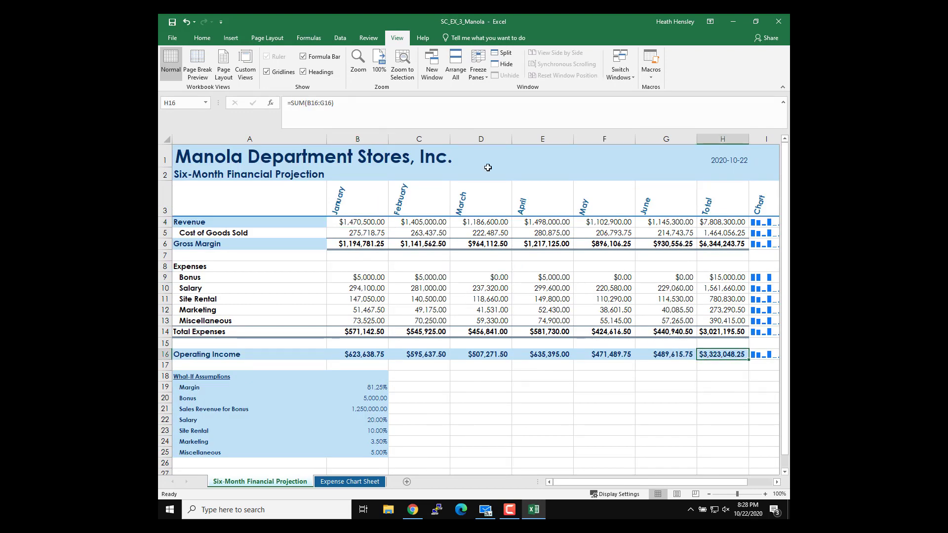
click(339, 38)
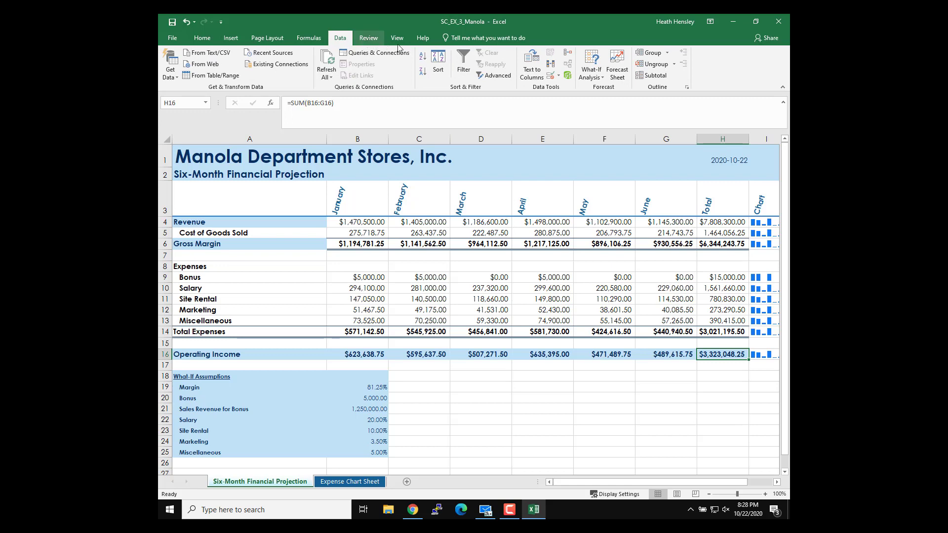
click(589, 73)
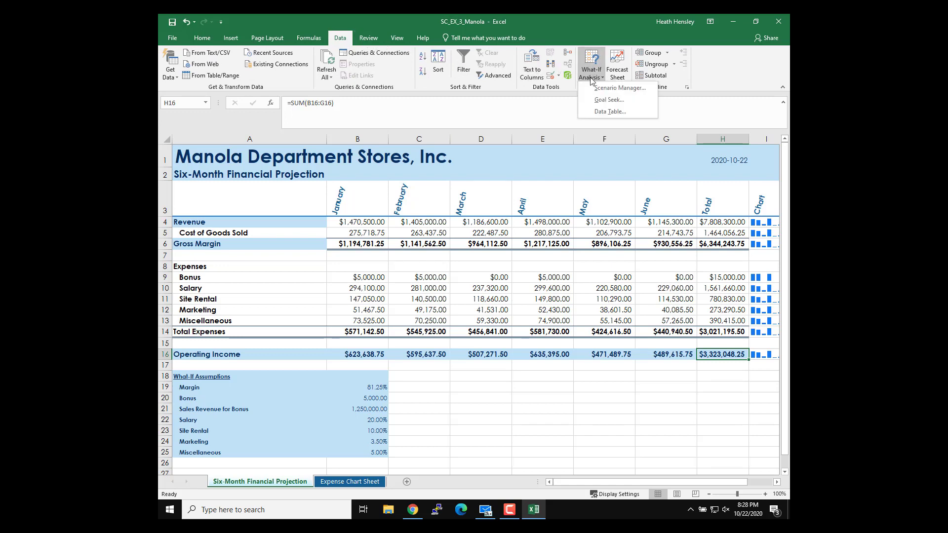
click(601, 101)
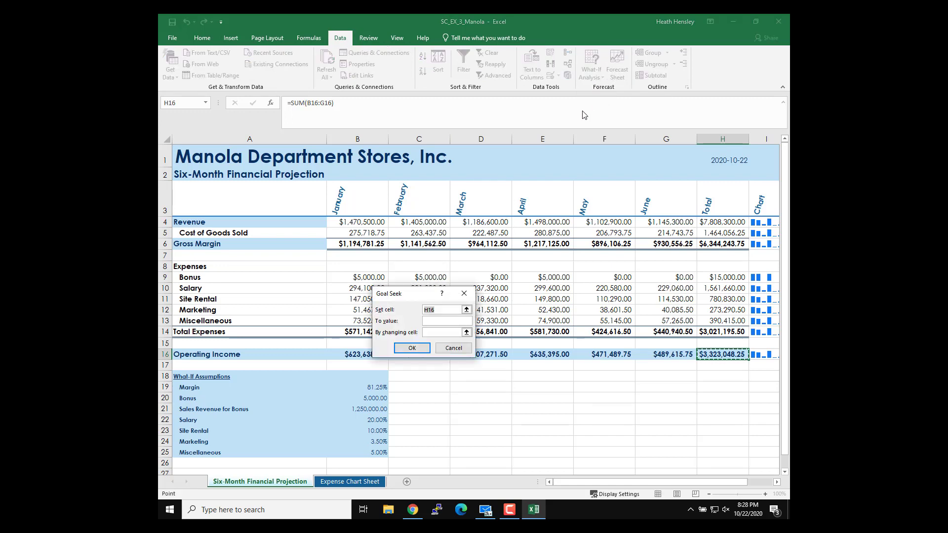
click(432, 321)
key(Tab)
text($B$)
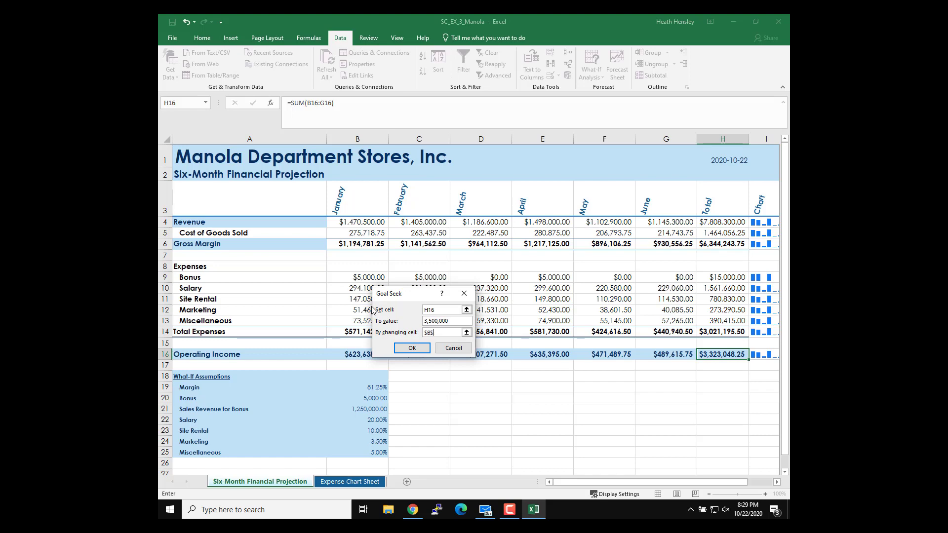
text(23)
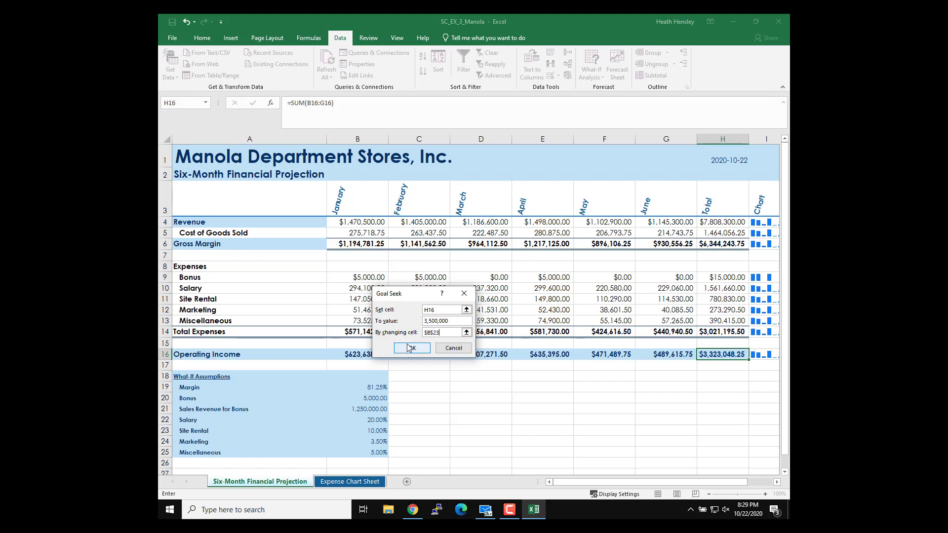
click(411, 348)
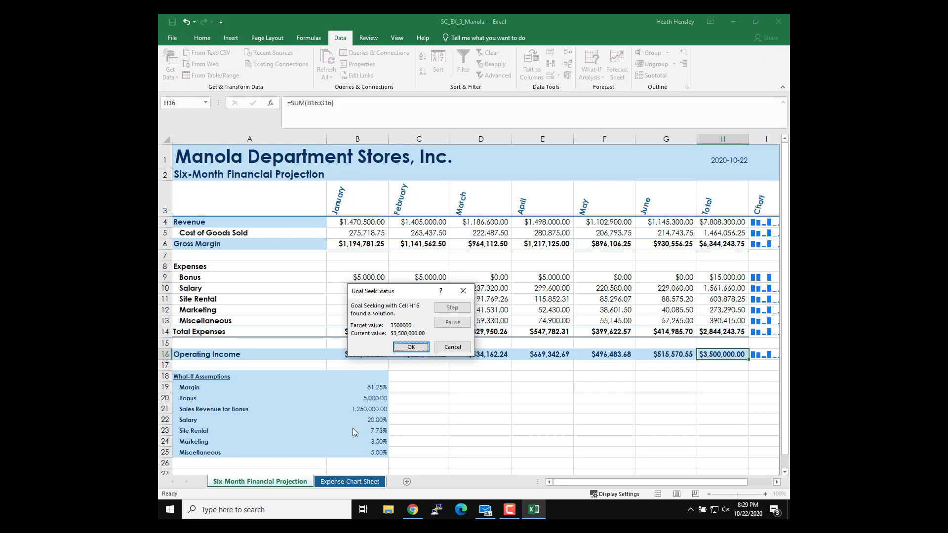
click(452, 347)
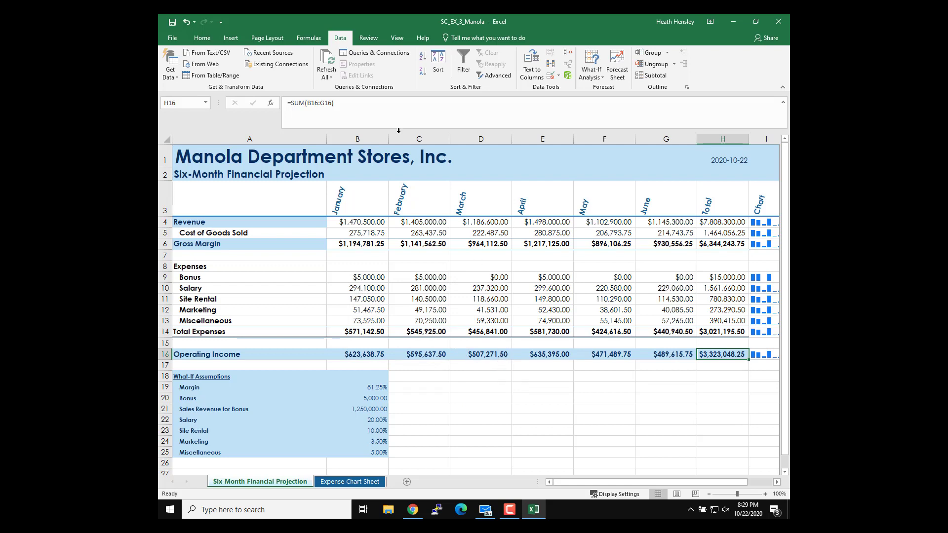
click(173, 24)
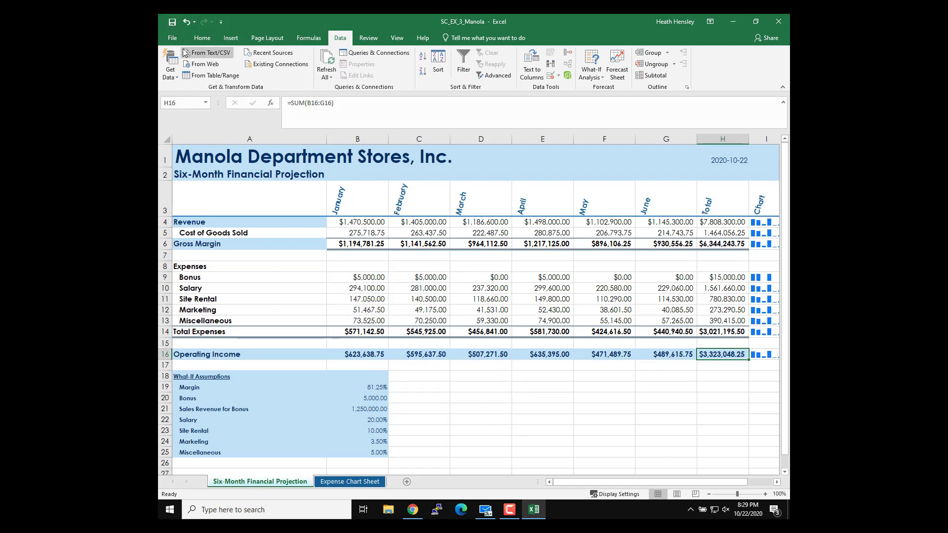